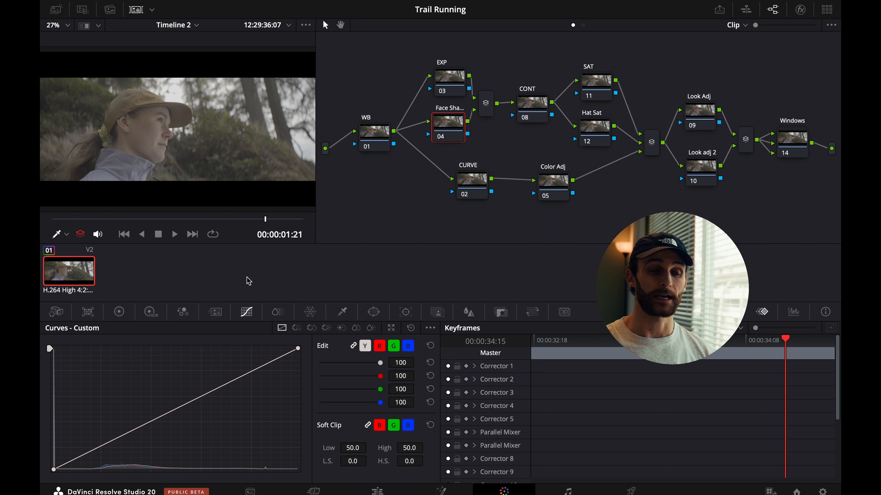
Add the trail running clip into a new group named "Tutorial".
right_click(83, 266)
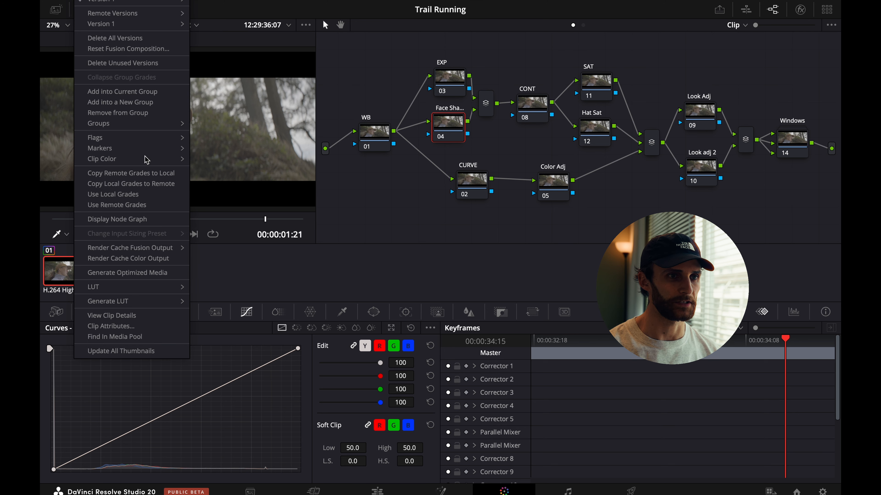
mouse_move(148, 141)
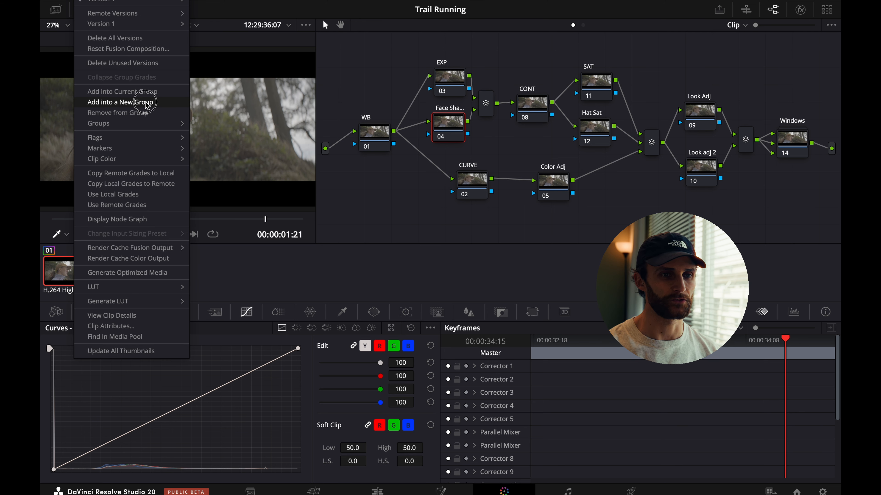
left_click(138, 102)
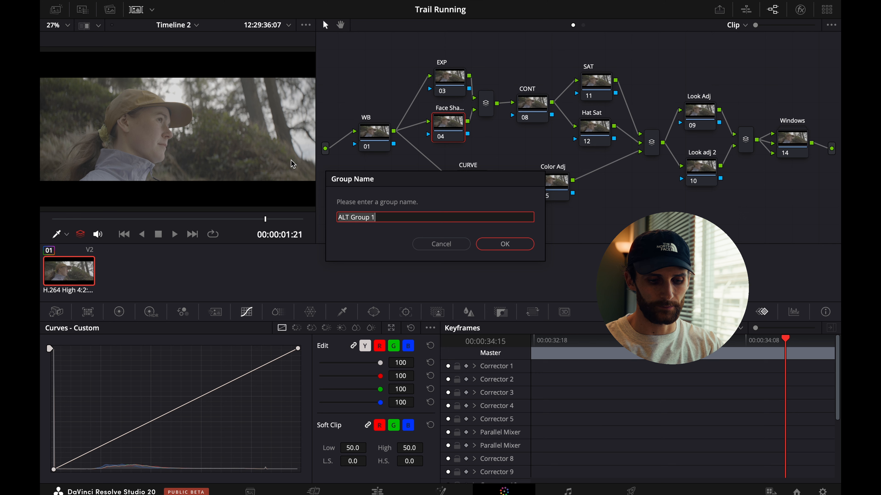
type("Tutor")
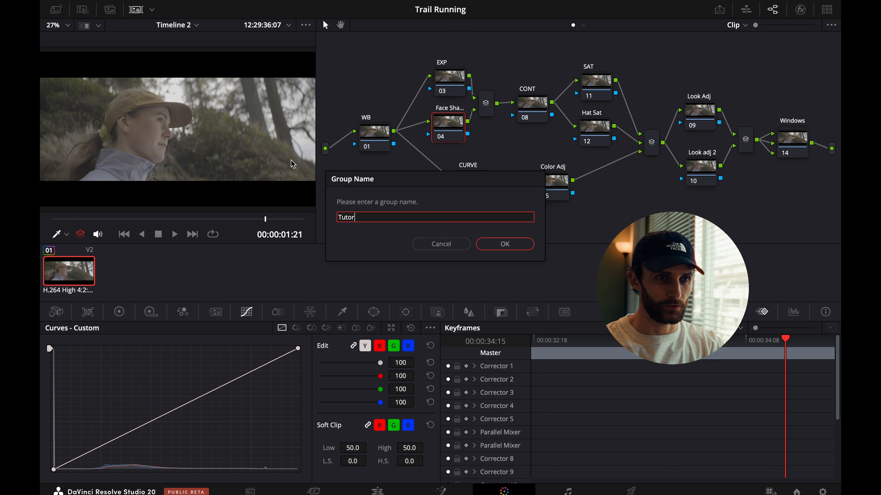
type("ial")
key("Return")
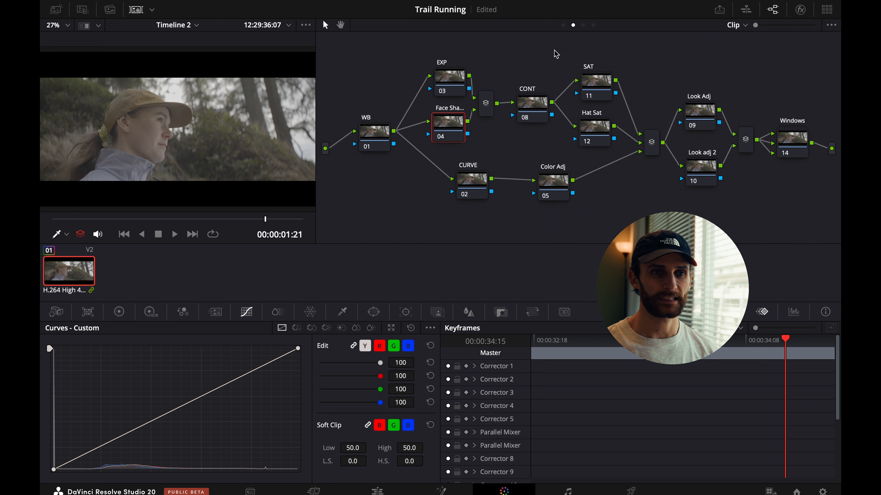
Look through the clip's Group Pre-Clip, Group Post-Clip and Timeline node graphs.
left_click(563, 25)
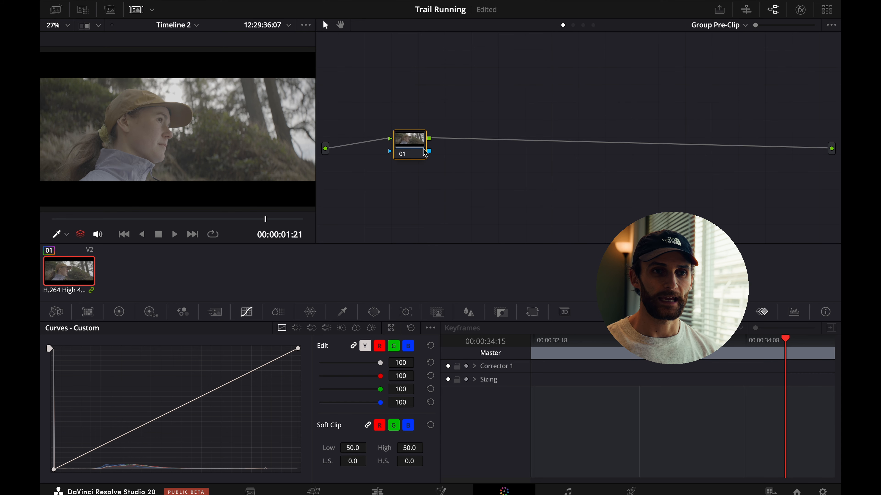
left_click(584, 25)
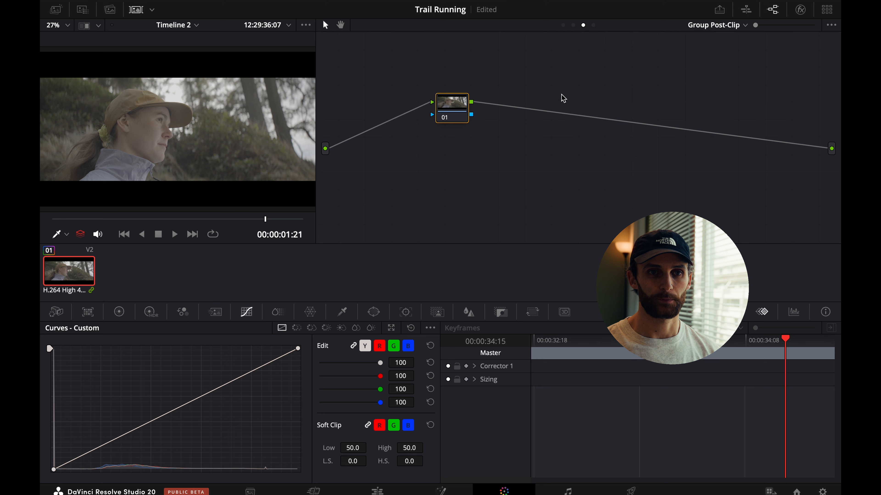
left_click(594, 25)
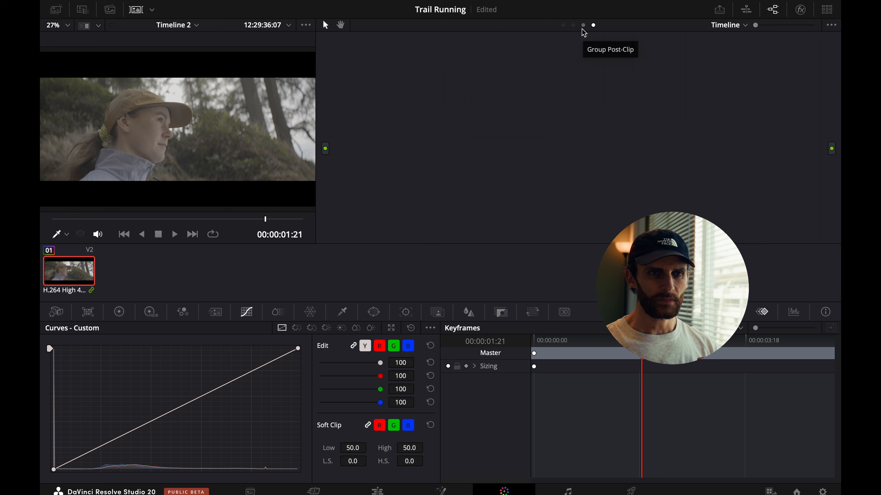
Apply a Color Space Transform effect to node 01 in the Group Pre-Clip graph.
left_click(563, 26)
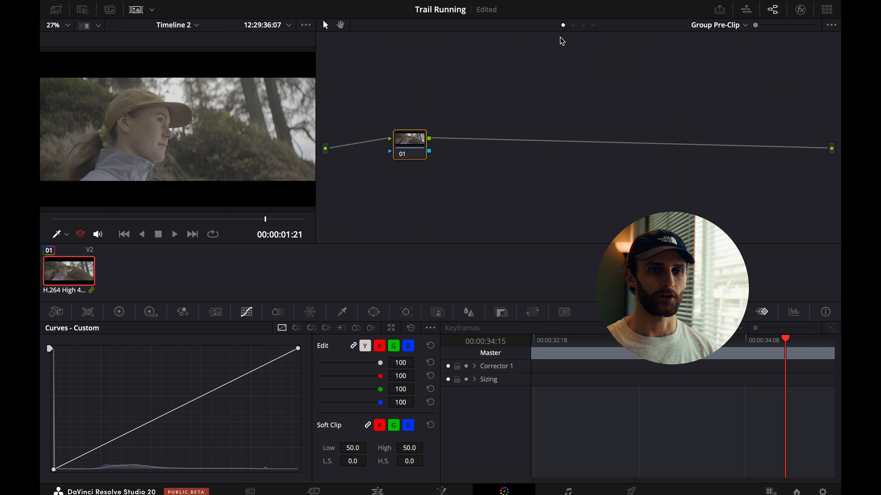
mouse_move(402, 151)
left_mouse_down()
mouse_move(397, 145)
mouse_move(396, 153)
left_mouse_up()
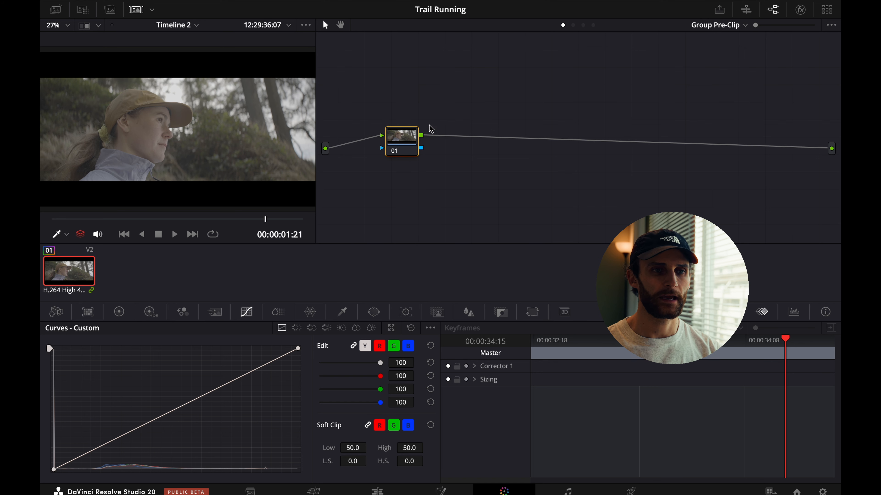
left_click(800, 10)
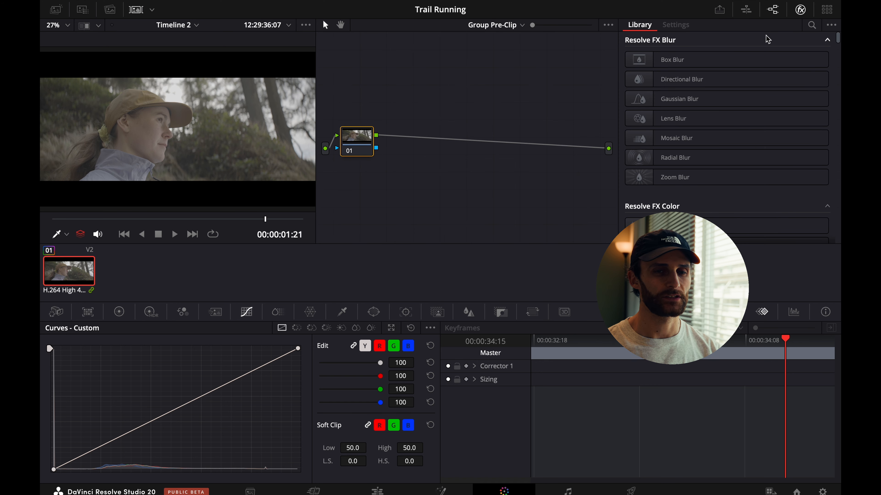
scroll(751, 102, "down", 3)
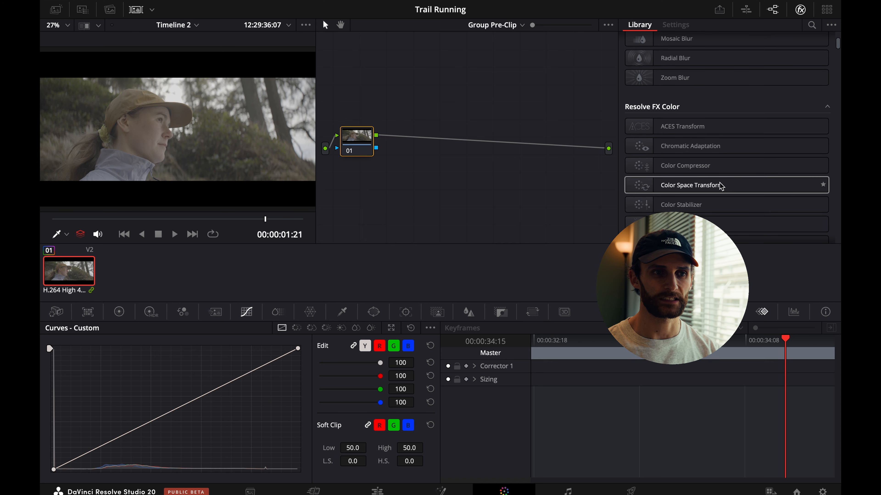
left_click_drag(721, 186, 358, 146)
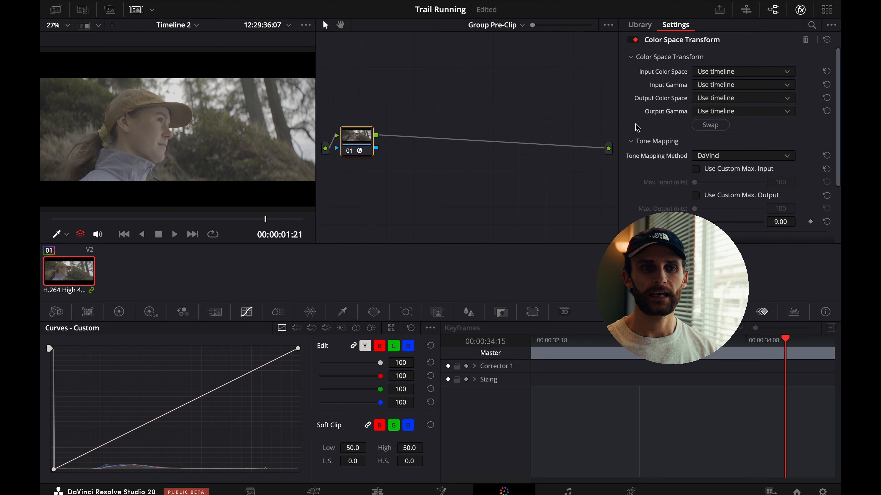
Set the transform's input color space to Sony S-Gamut3.Cine and its input gamma to Sony S-Log3.
left_click(720, 74)
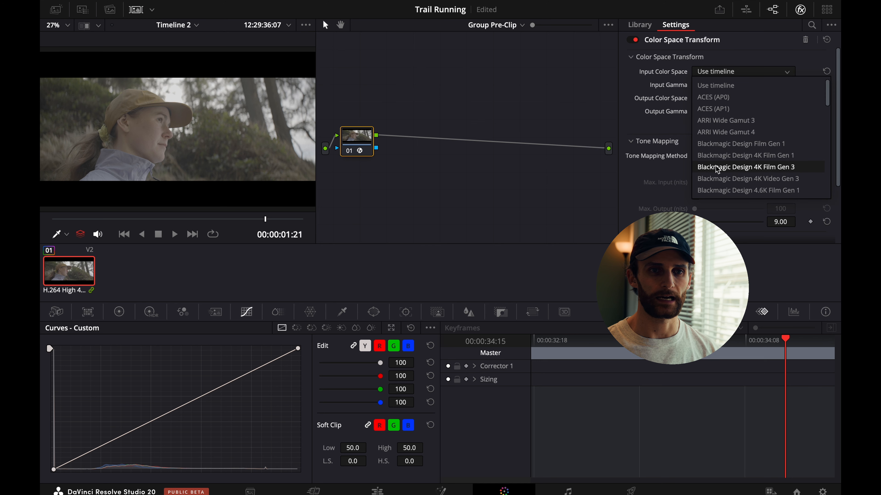
scroll(717, 170, "down", 1)
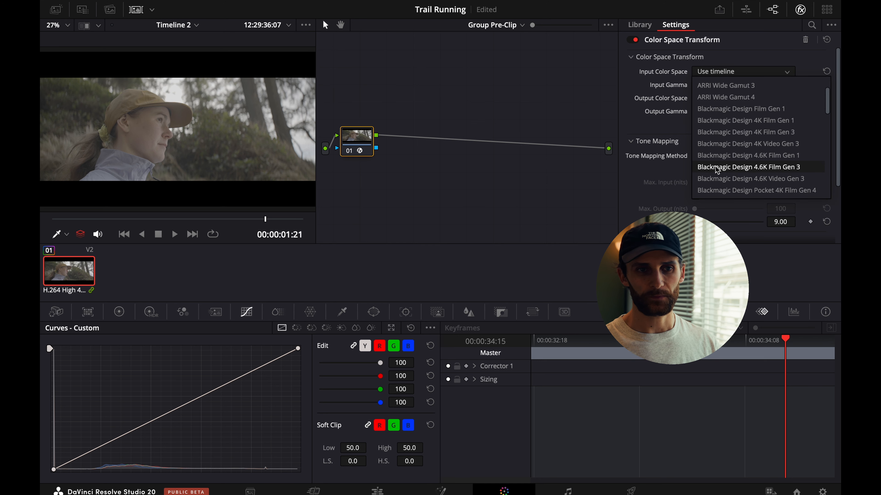
scroll(716, 170, "down", 15)
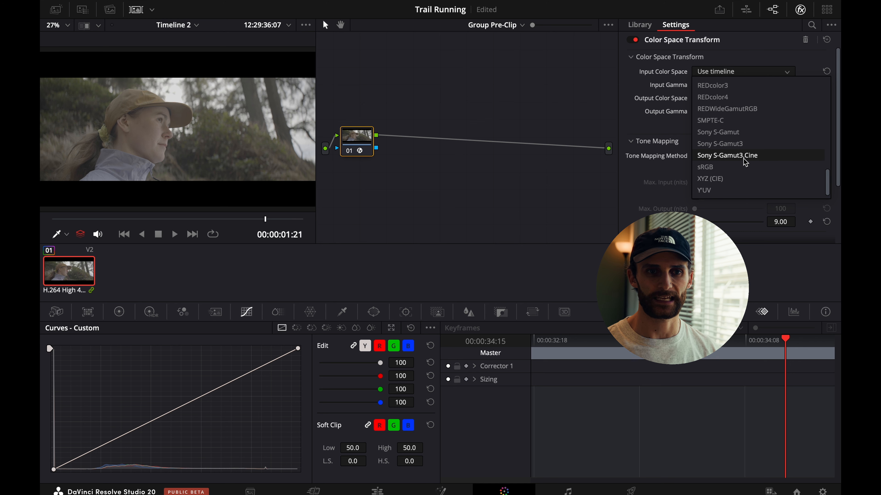
left_click(743, 162)
left_click(717, 85)
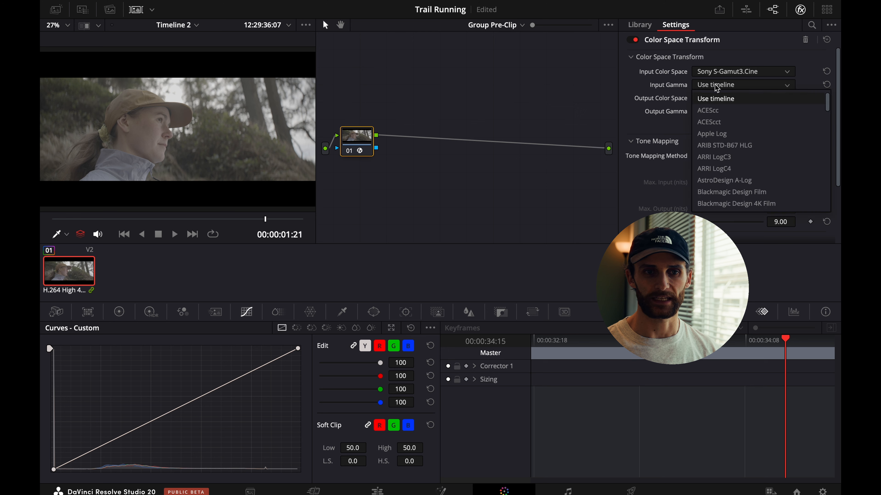
scroll(731, 179, "down", 5)
scroll(731, 179, "down", 5)
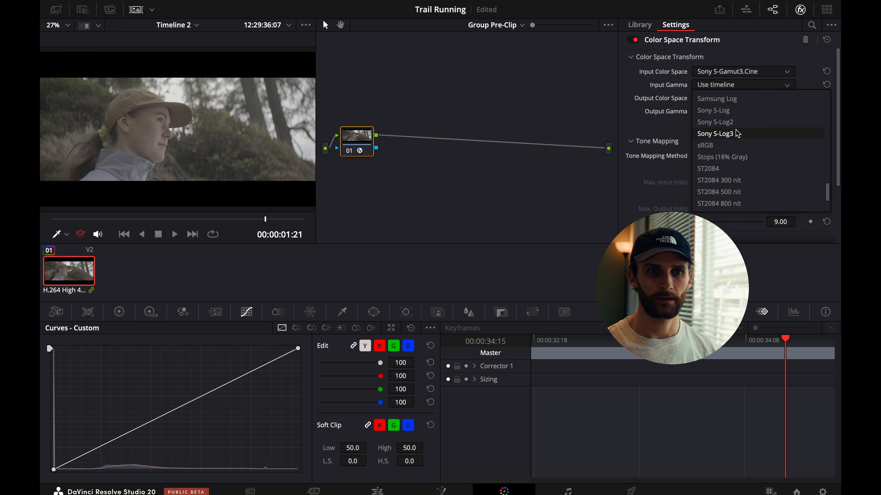
left_click(732, 134)
Set the transform's output color space to DaVinci Wide Gamut and its output gamma to DaVinci Intermediate.
left_click(721, 98)
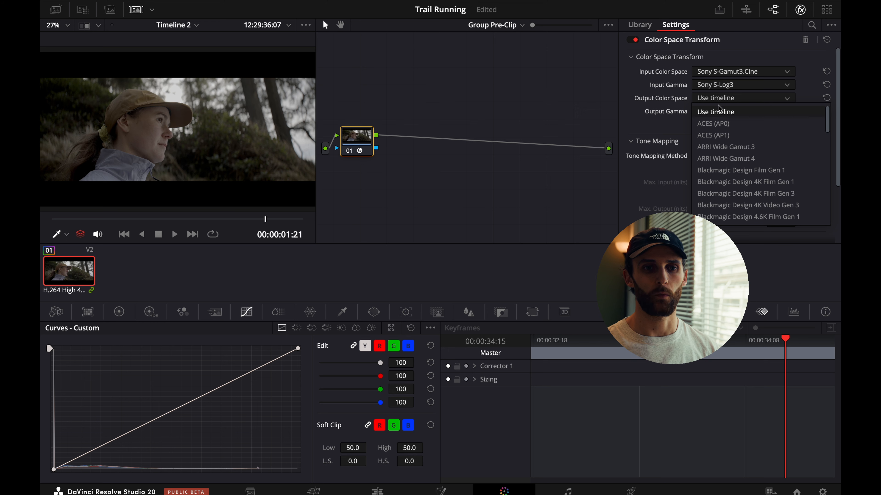
scroll(731, 149, "down", 5)
left_click(731, 145)
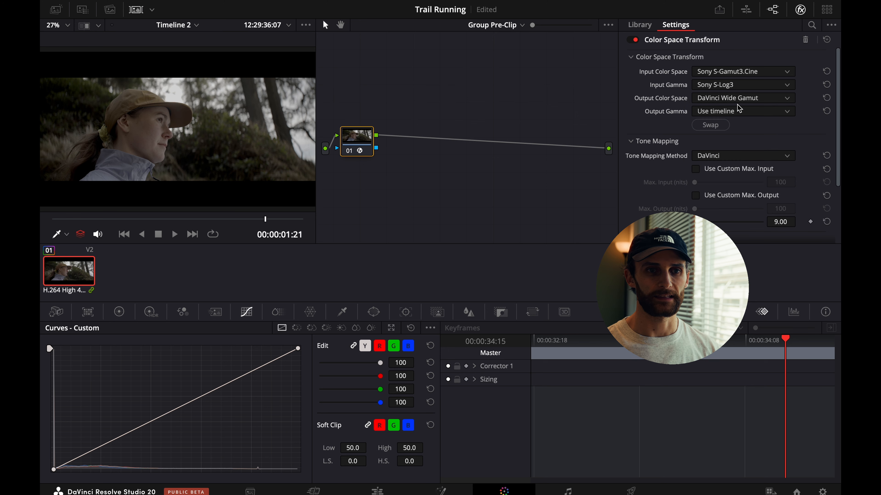
left_click(738, 109)
scroll(731, 172, "down", 3)
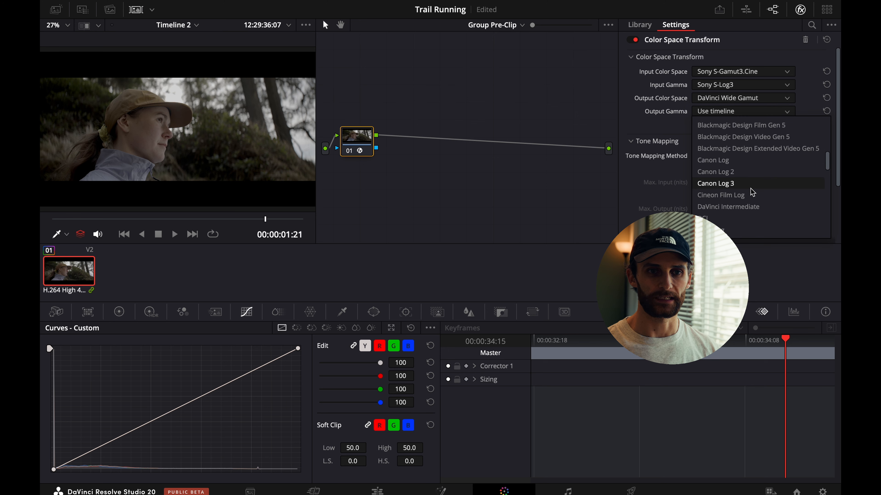
left_click(728, 207)
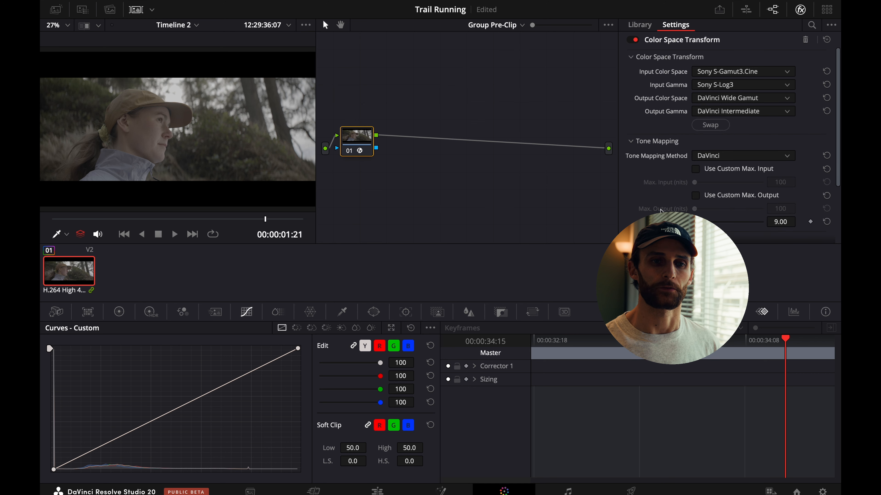
Set the transform's tone mapping method to Luminance Mapping with a custom maximum input of 10000 nits.
left_click(726, 160)
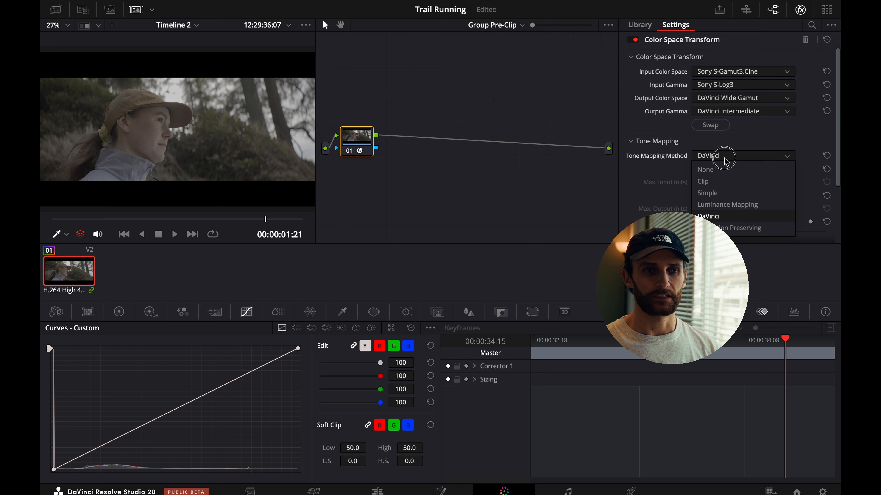
left_click(732, 205)
left_click(695, 169)
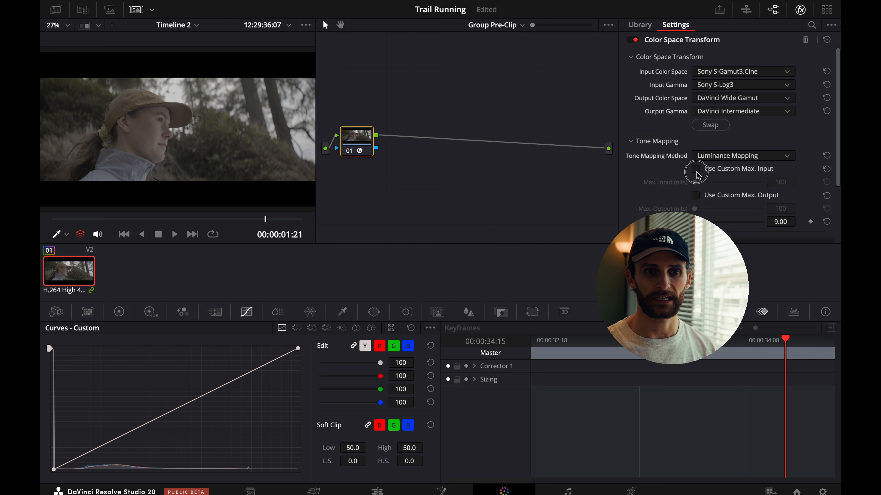
left_click(781, 184)
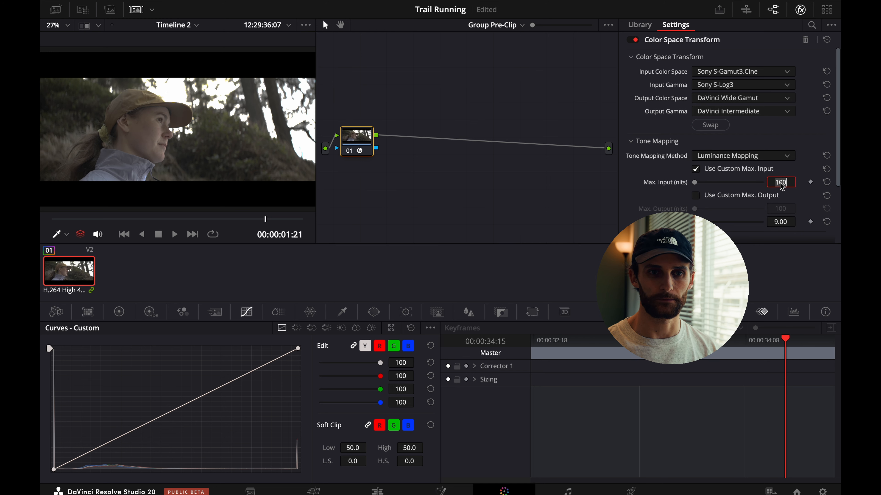
type("10000")
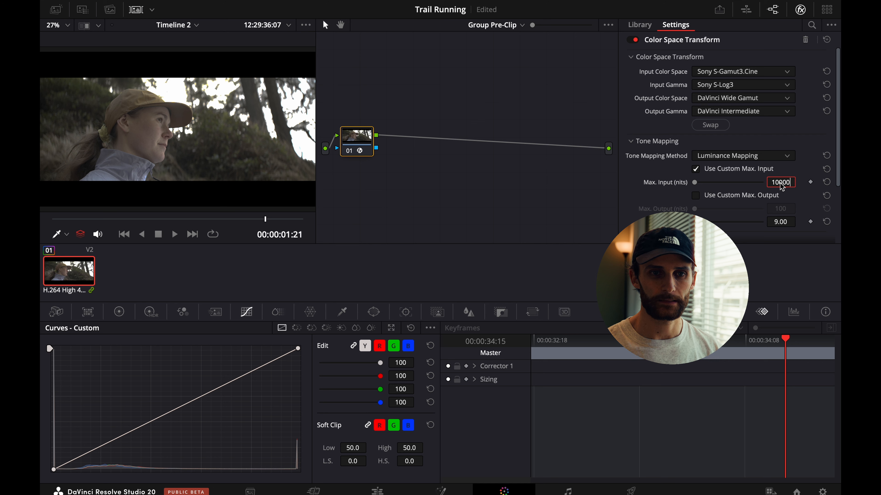
key("Return")
left_click_drag(359, 148, 389, 150)
Switch to the Group Post-Clip node graph, close the effects library and place node 01 near the graph's input.
left_click(484, 26)
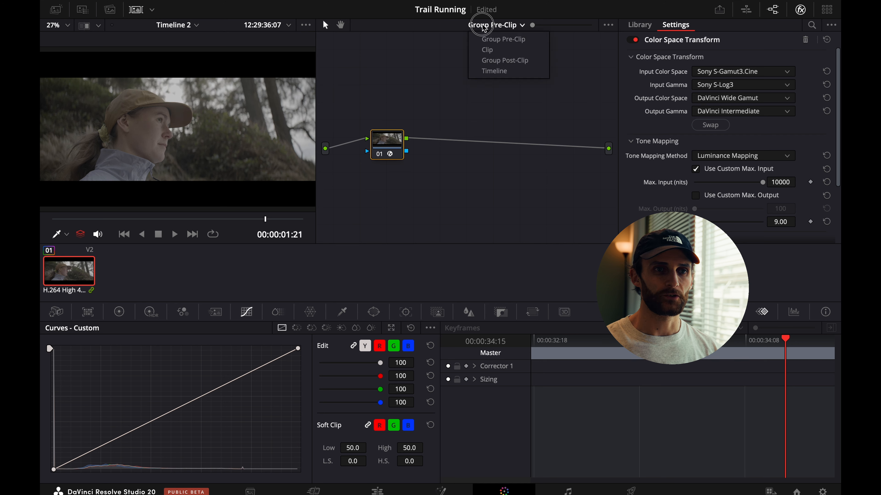
left_click(510, 61)
left_click(407, 113)
left_click_drag(409, 114, 360, 158)
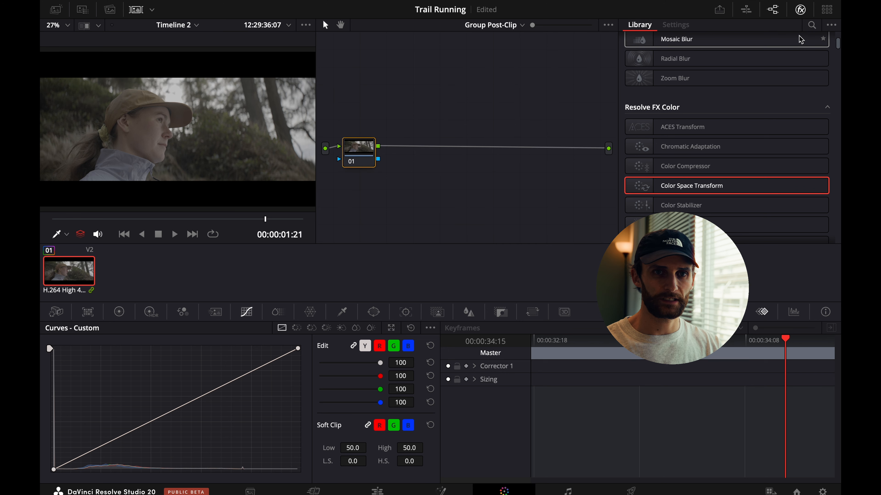
left_click(800, 10)
left_click_drag(404, 150, 368, 151)
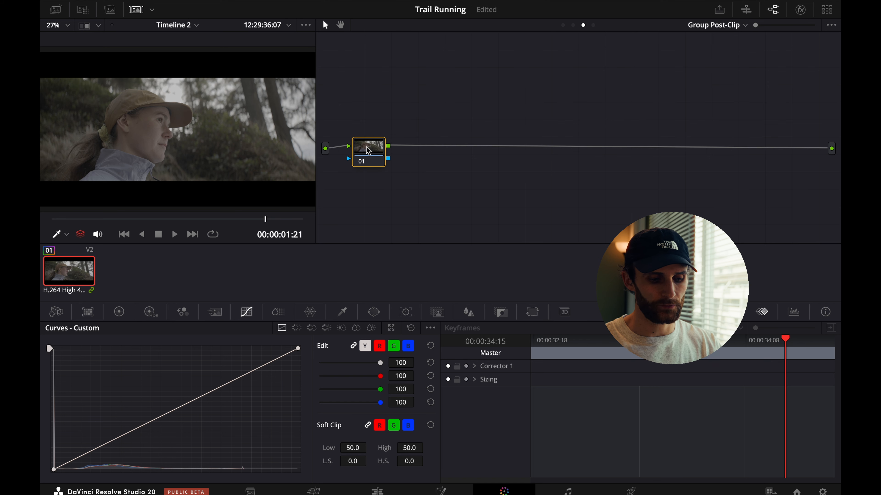
Extend the post-clip graph after node 01 with three parallel nodes followed by four serial nodes.
key("alt+s")
key("alt+p")
key("alt+p")
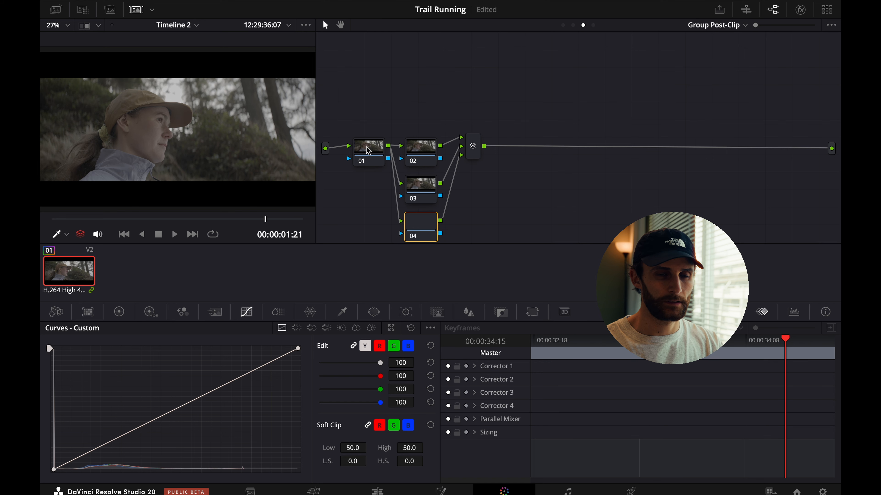
key("alt+s")
key("alt+s")
key("alt+s")
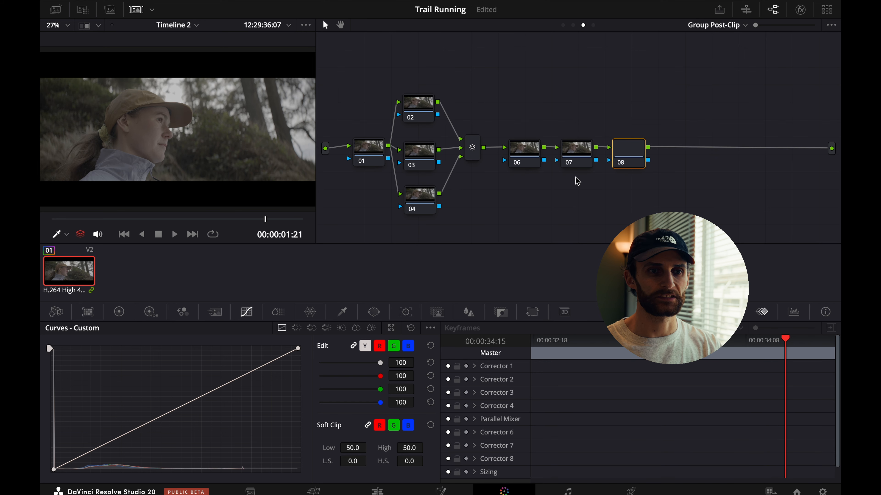
key("alt+s")
left_click(659, 81)
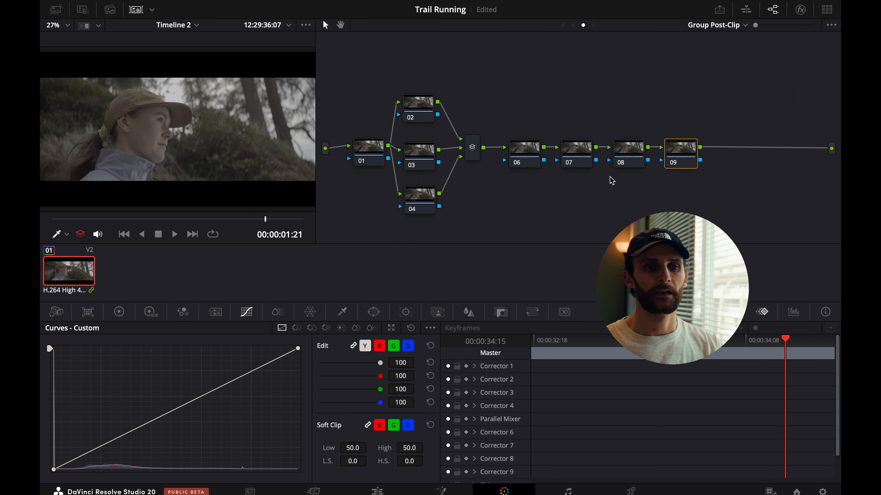
Apply a Color Space Transform effect to node 08, the second-to-last node of the post-clip graph.
left_click(638, 156)
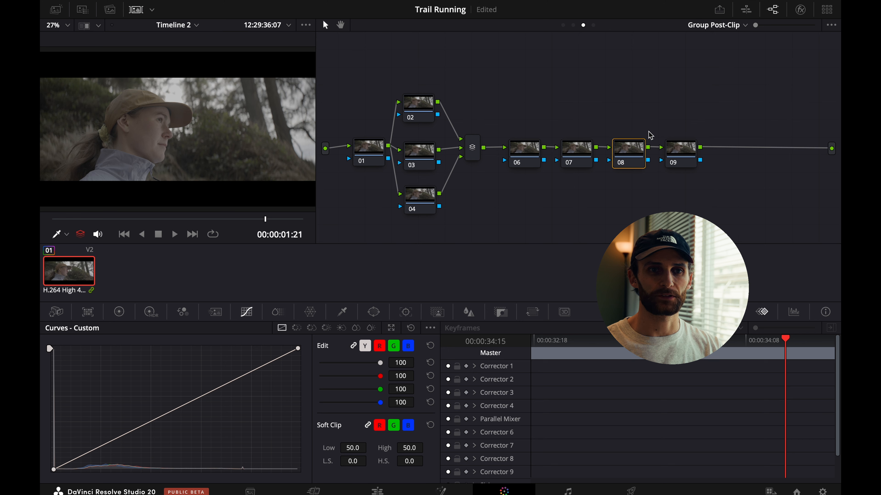
left_click(800, 10)
left_click_drag(711, 186, 591, 156)
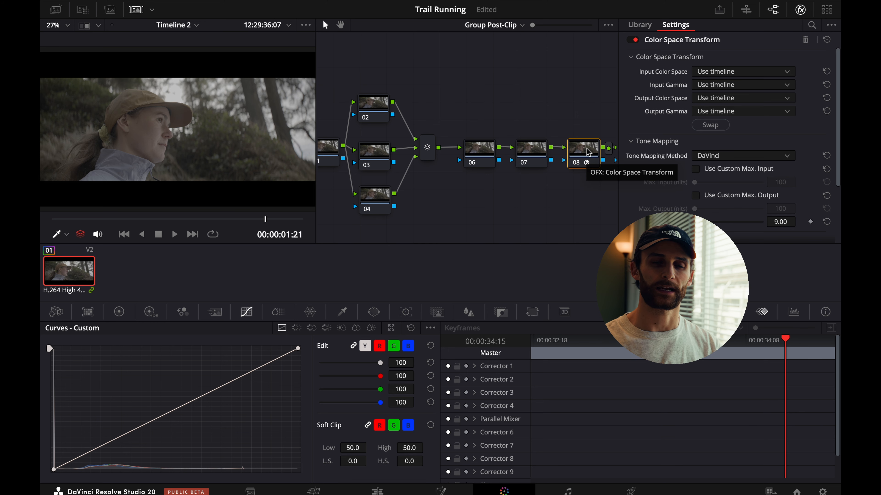
Set node 08's Color Space Transform input color space to DaVinci Wide Gamut and input gamma to DaVinci Intermediate.
left_click(747, 72)
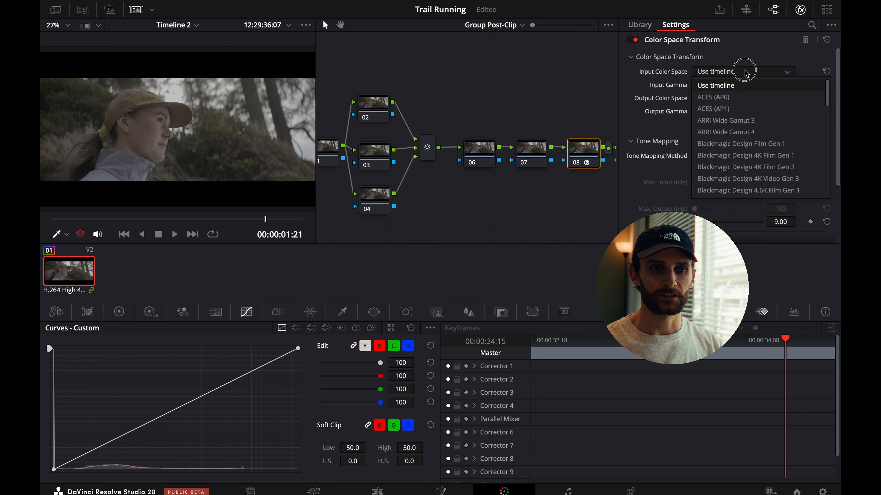
scroll(743, 156, "down", 5)
left_click(741, 144)
left_click(737, 84)
scroll(737, 149, "down", 3)
scroll(737, 166, "down", 3)
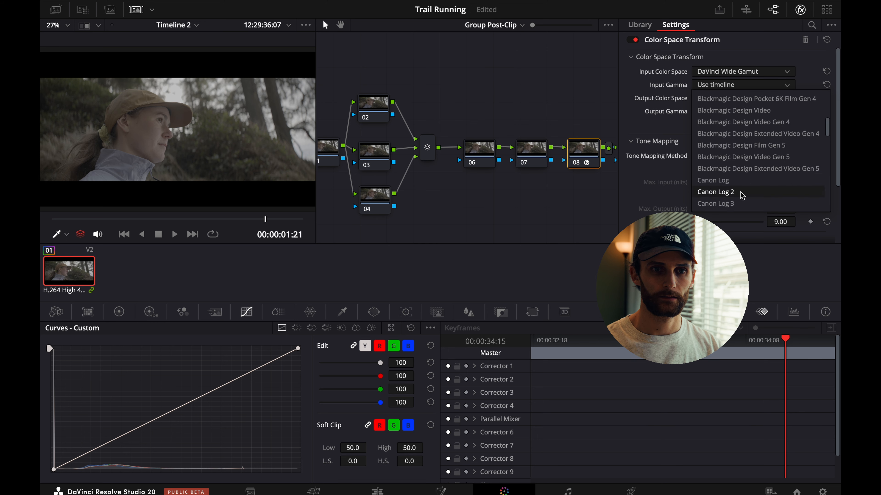
left_click(752, 201)
Set the transform's output color space to Rec.709 and choose its output gamma.
left_click(748, 103)
scroll(745, 170, "down", 5)
scroll(744, 173, "down", 5)
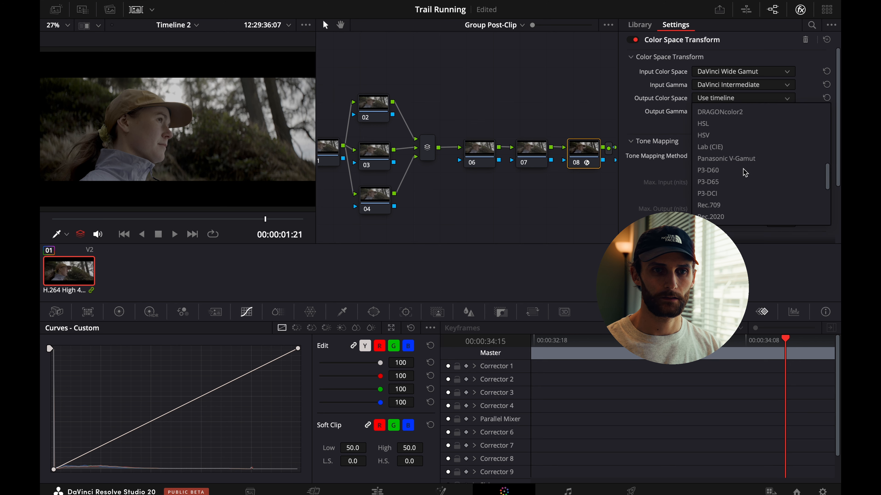
left_click(734, 170)
left_click(733, 111)
scroll(734, 183, "down", 4)
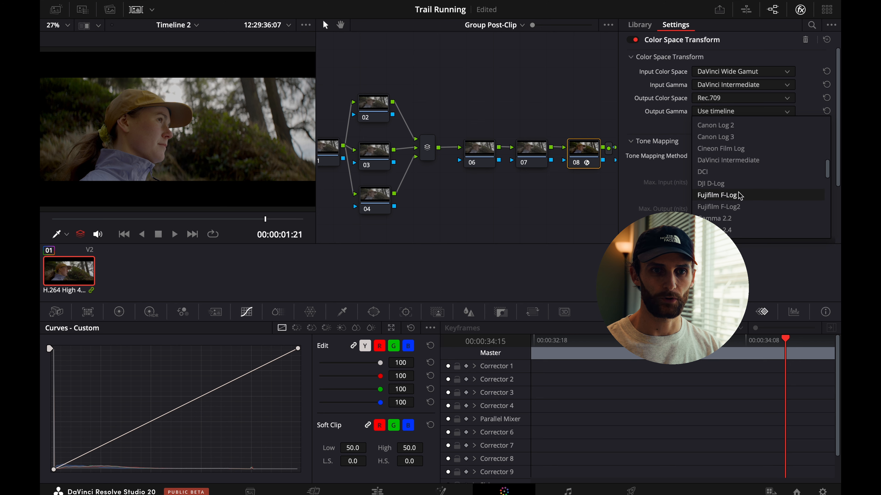
left_click(750, 219)
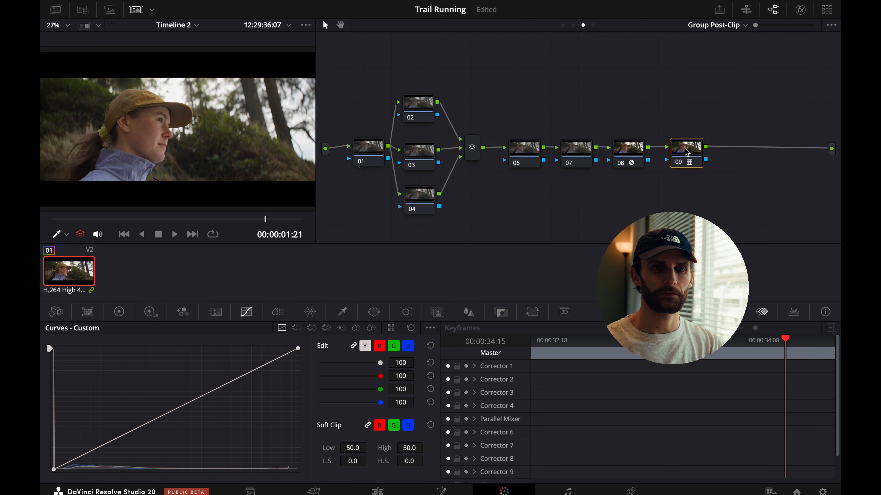
left_click_drag(685, 149, 689, 152)
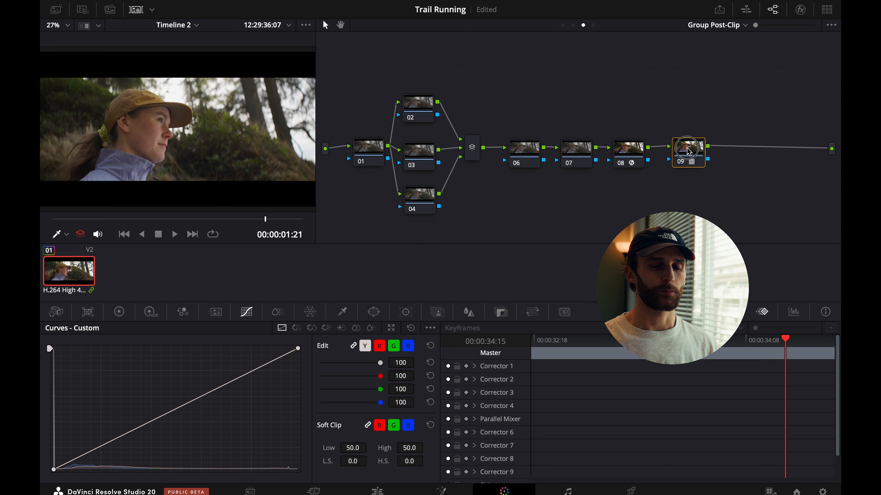
left_click_drag(688, 151, 689, 152)
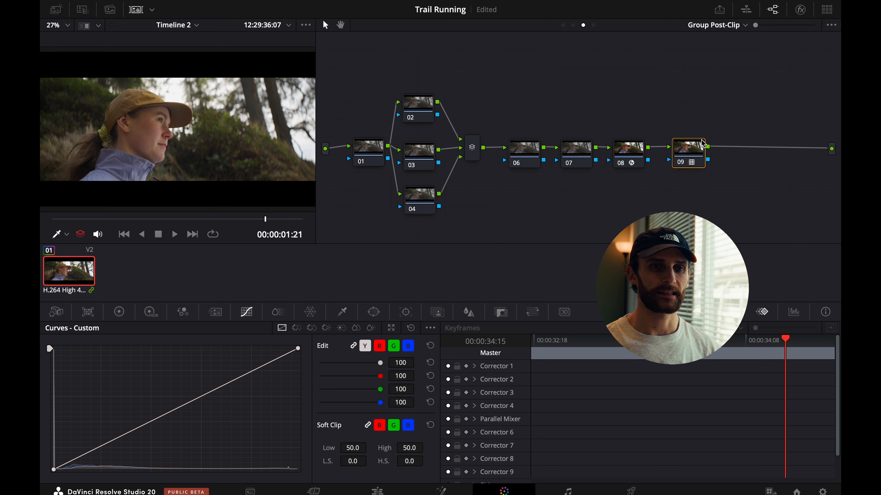
left_click_drag(697, 155, 698, 155)
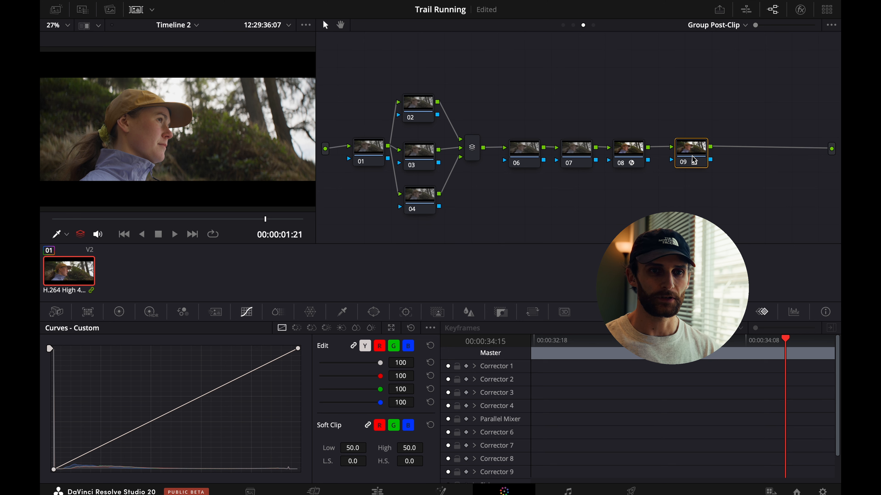
left_click_drag(692, 157, 693, 158)
mouse_move(608, 101)
left_mouse_down()
mouse_move(653, 93)
mouse_move(612, 109)
left_mouse_up()
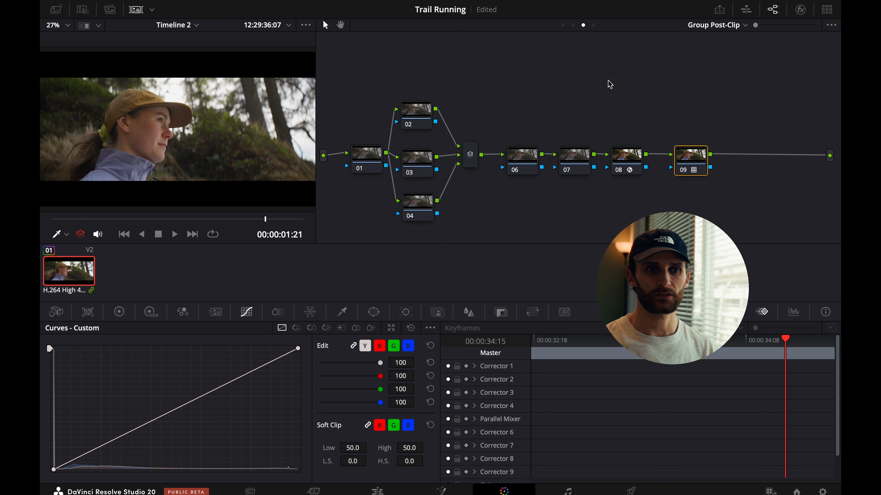
Switch to the Clip node graph and display the waveform scope and the Primaries controls for the WB node.
left_click(573, 25)
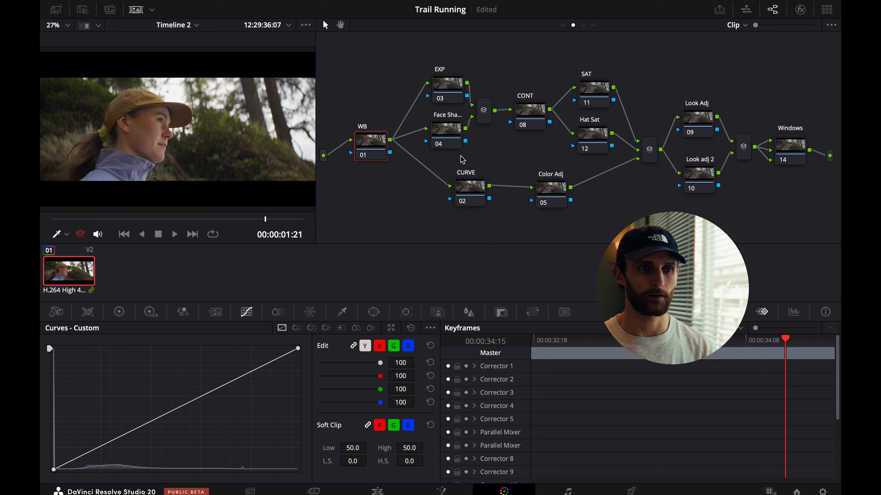
left_click_drag(368, 148, 366, 154)
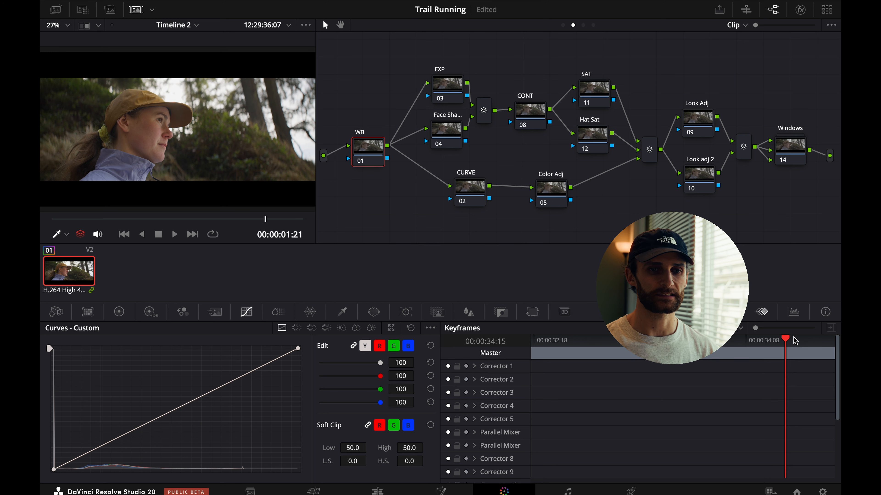
left_click(793, 312)
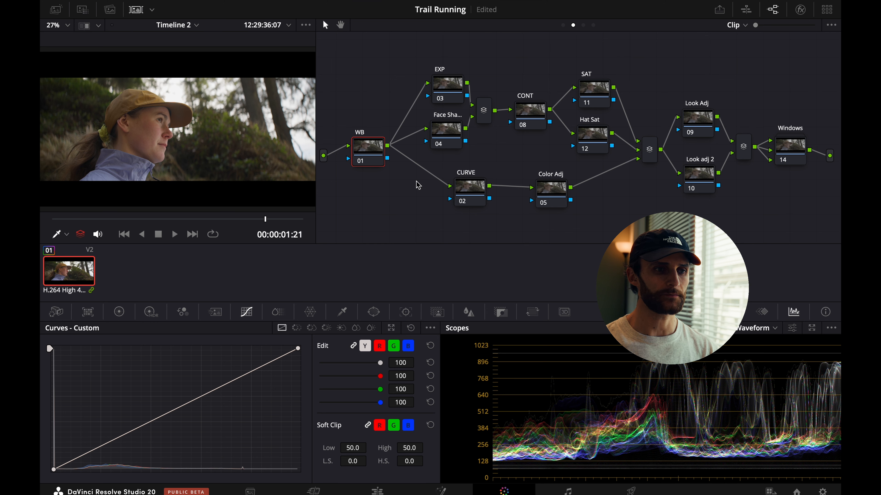
left_click(119, 311)
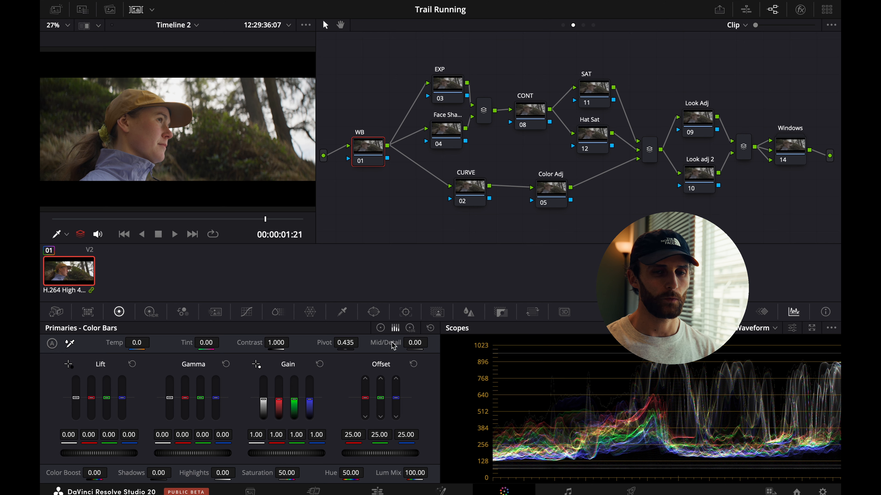
Apply a Chromatic Adaptation effect to the WB node and set its source and target illuminant types to Color Temperature.
left_click(800, 10)
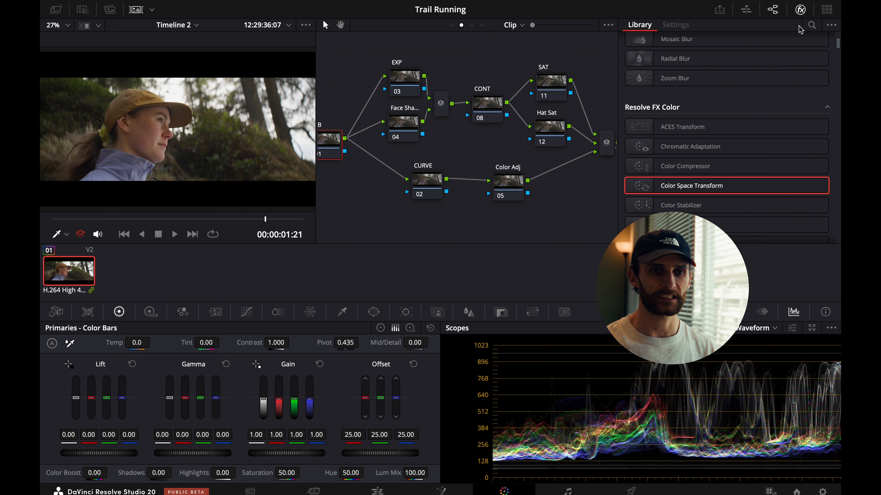
left_click_drag(738, 145, 331, 146)
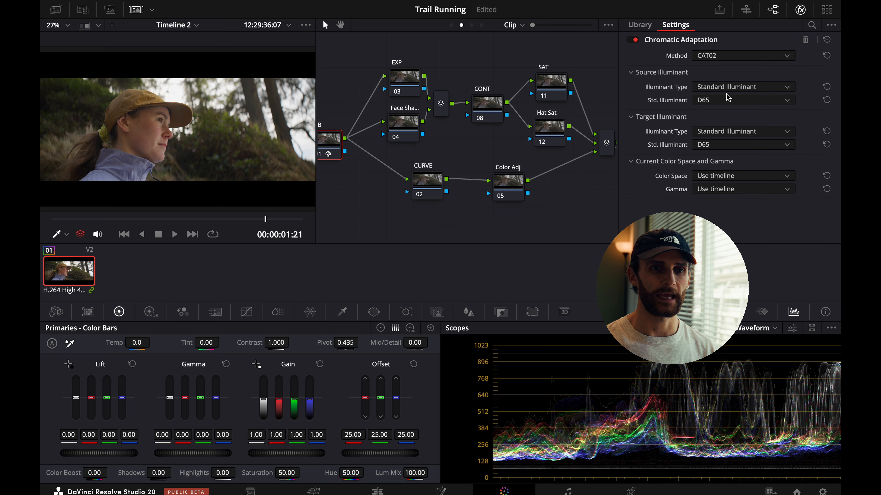
left_click(740, 87)
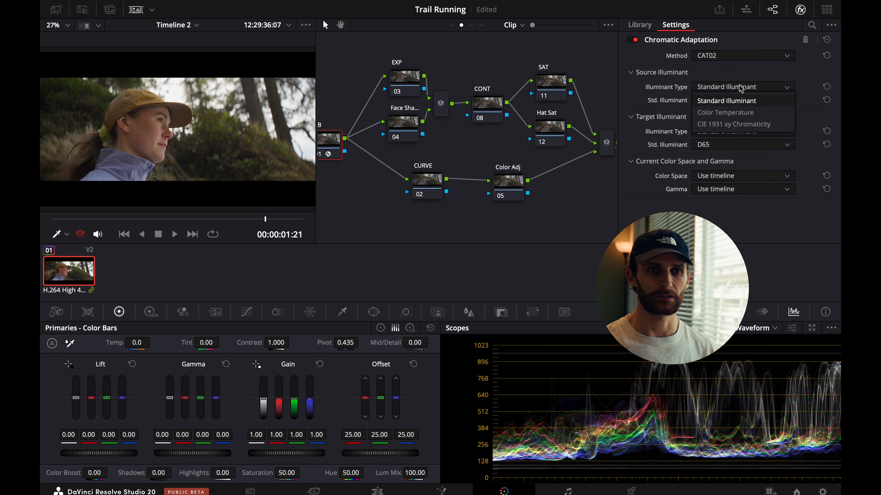
left_click(724, 113)
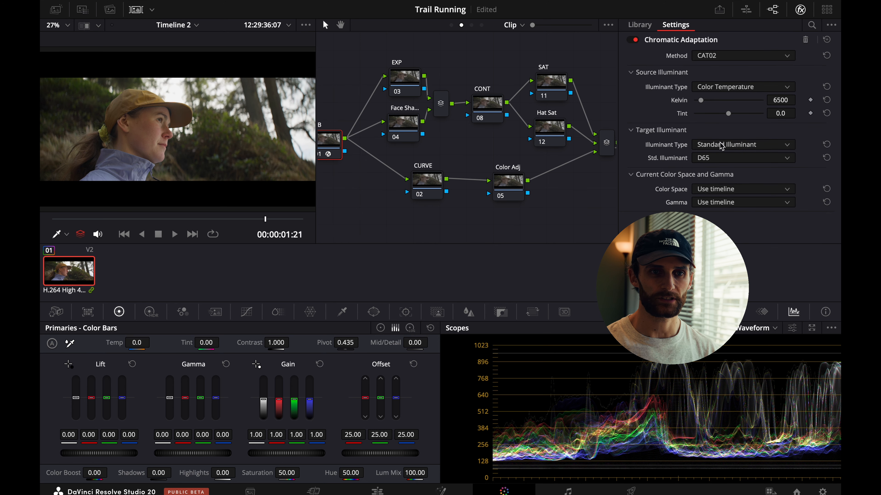
left_click(727, 148)
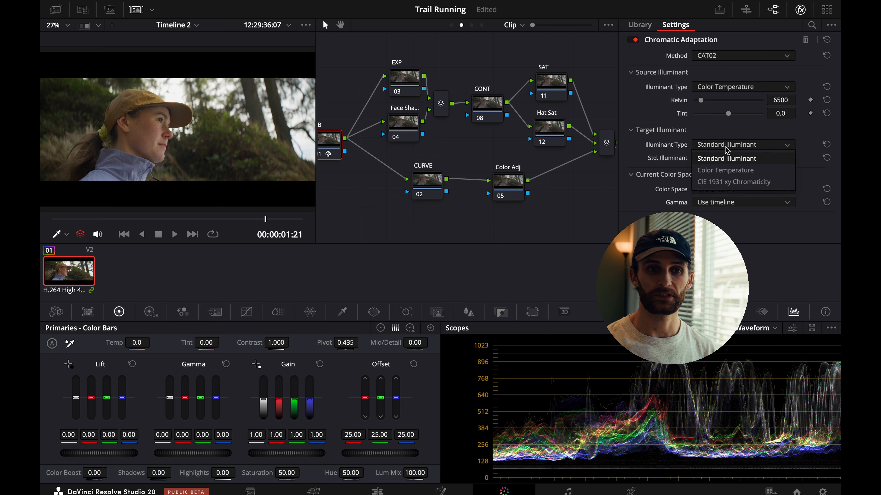
left_click(725, 171)
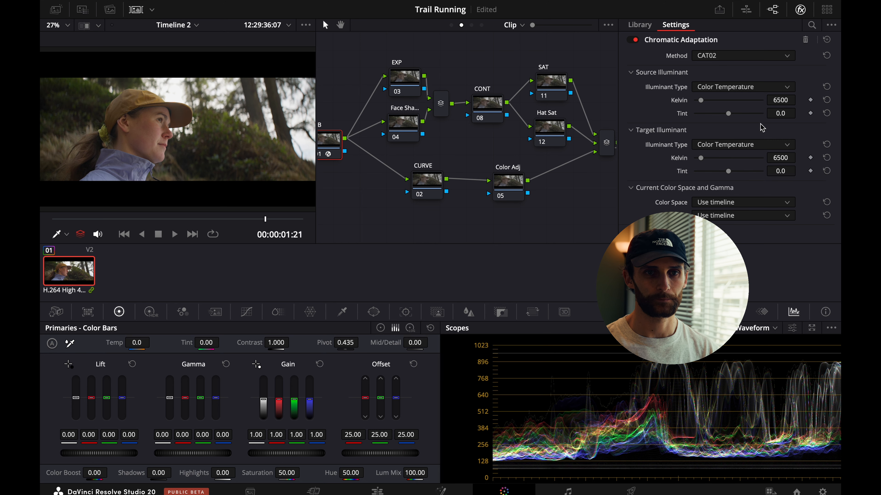
Set the source illuminant's color temperature to 5200 K.
left_click(782, 101)
key("BackSpace")
key("BackSpace")
key("BackSpace")
key("BackSpace")
type("5200")
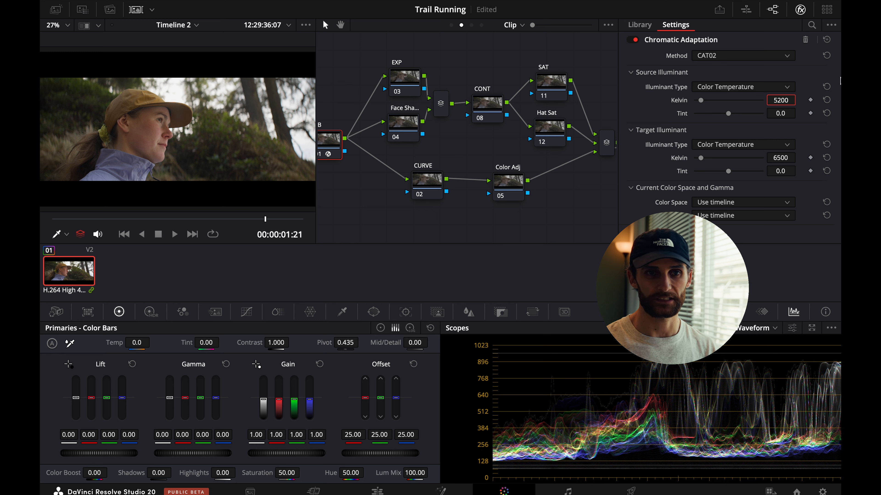
Match the target illuminant to 5200 K, raise it to 5600 K and lower its tint to about -57.1.
double_click(785, 158)
type("5200")
key("Return")
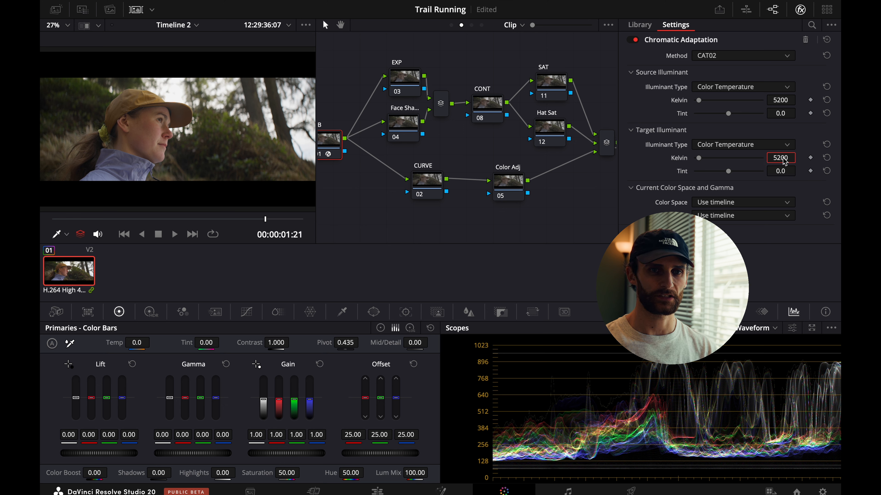
left_click_drag(782, 158, 617, 248)
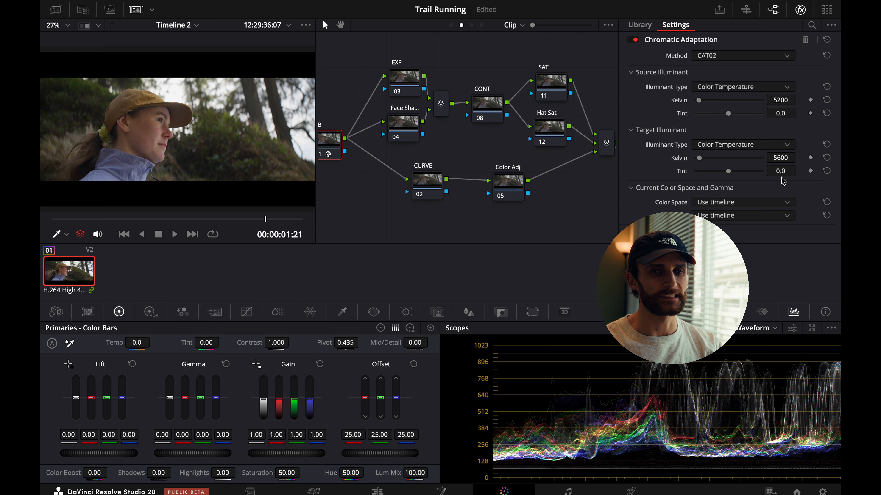
left_click_drag(781, 172, 477, 214)
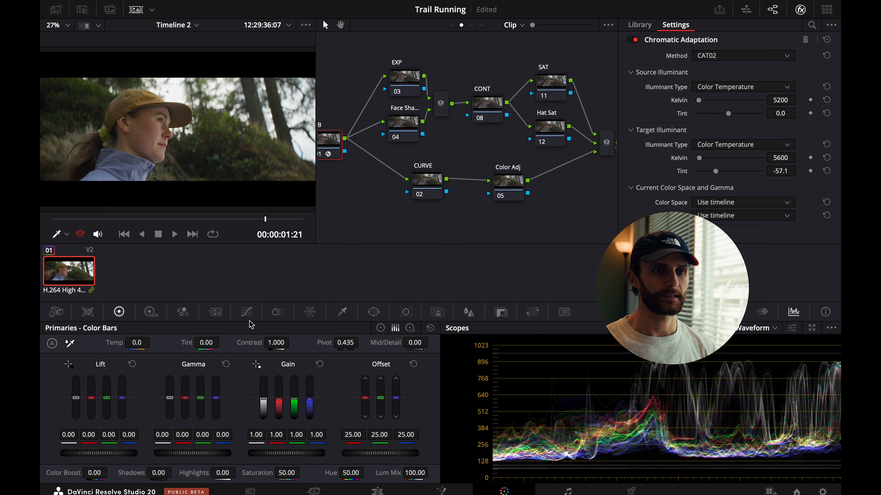
On the EXP node, lower the HDR wheel exposures to about -1.16 for Dark, -0.41 for Shadow, -0.46 for Light and -2.55 for Highlight.
left_click_drag(413, 83, 408, 83)
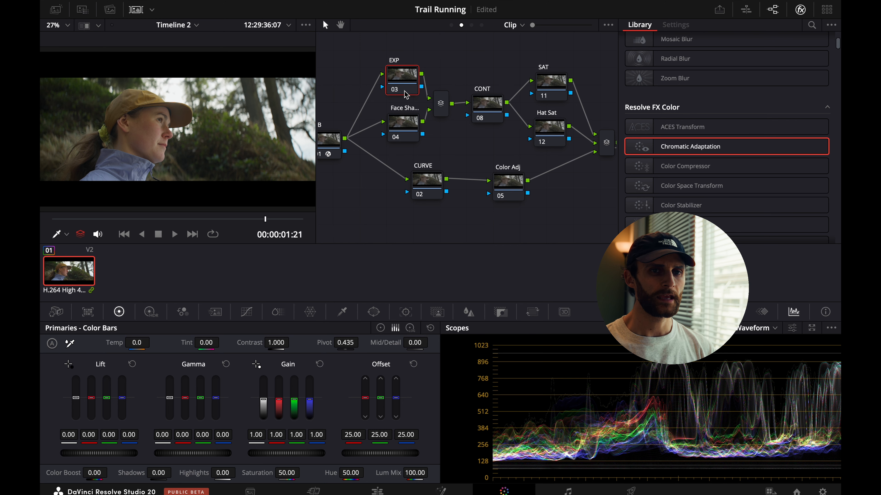
left_click(800, 9)
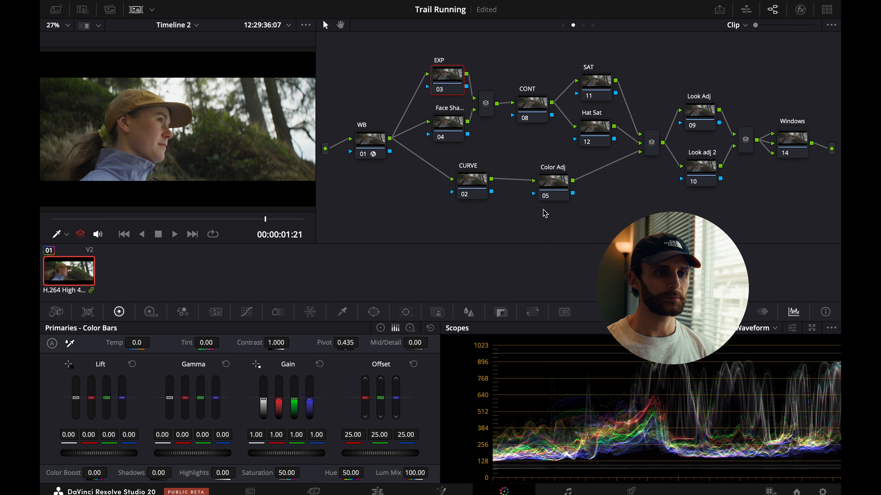
left_click(150, 312)
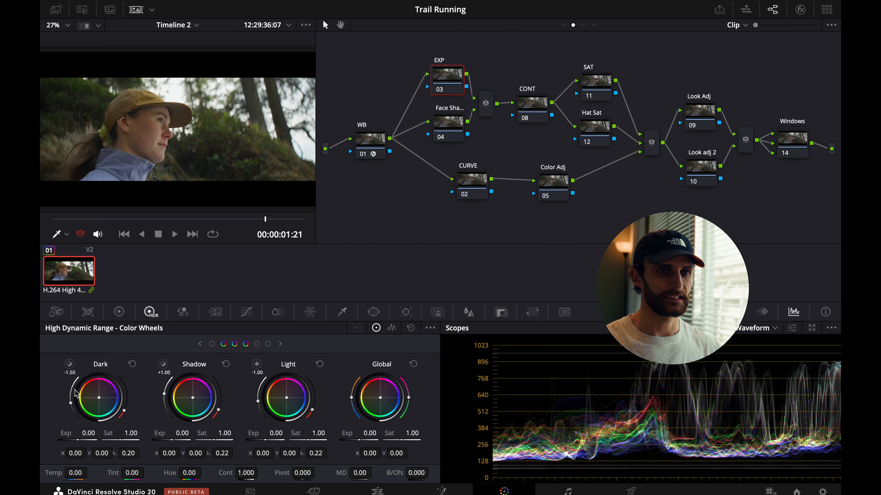
left_click_drag(71, 401, 70, 400)
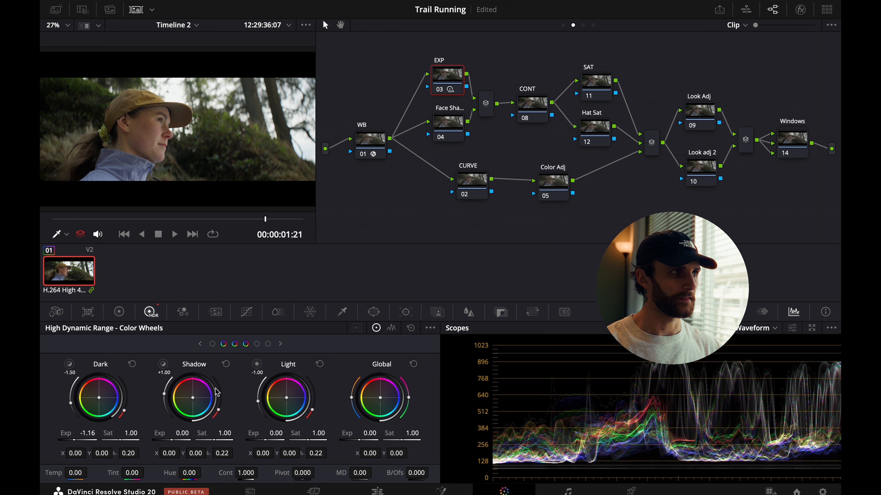
left_click_drag(210, 395, 207, 397)
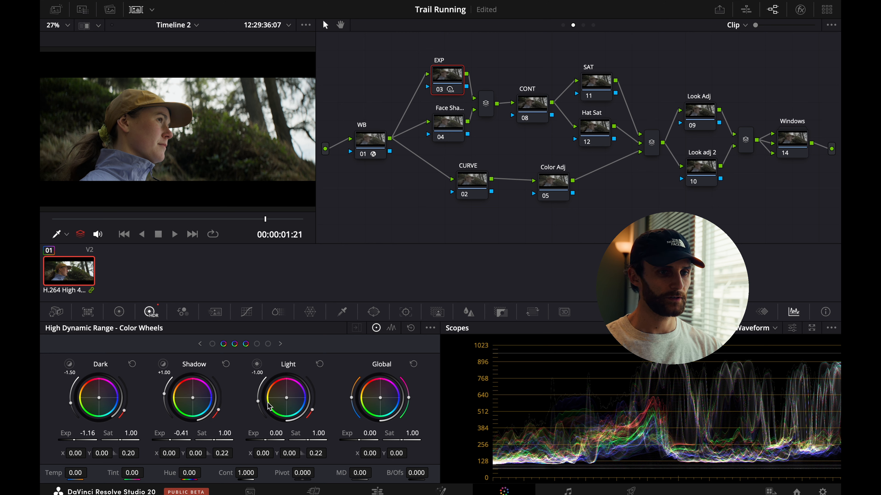
left_click_drag(269, 406, 229, 413)
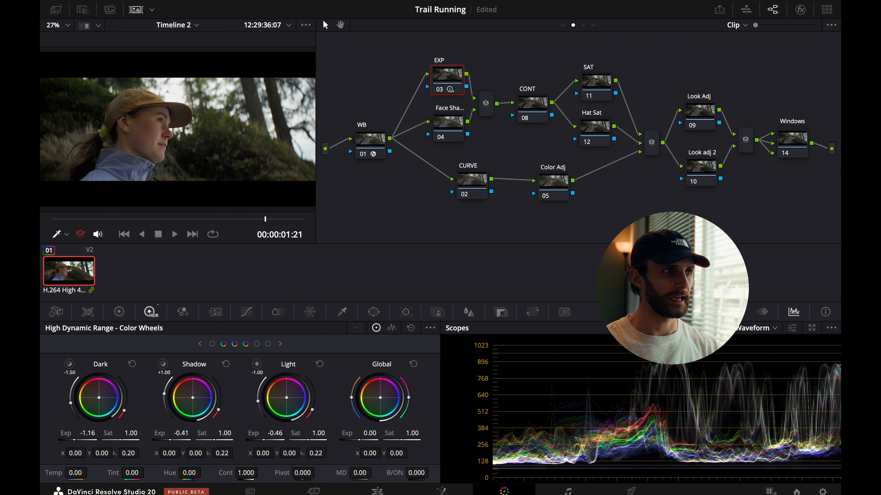
left_click(257, 346)
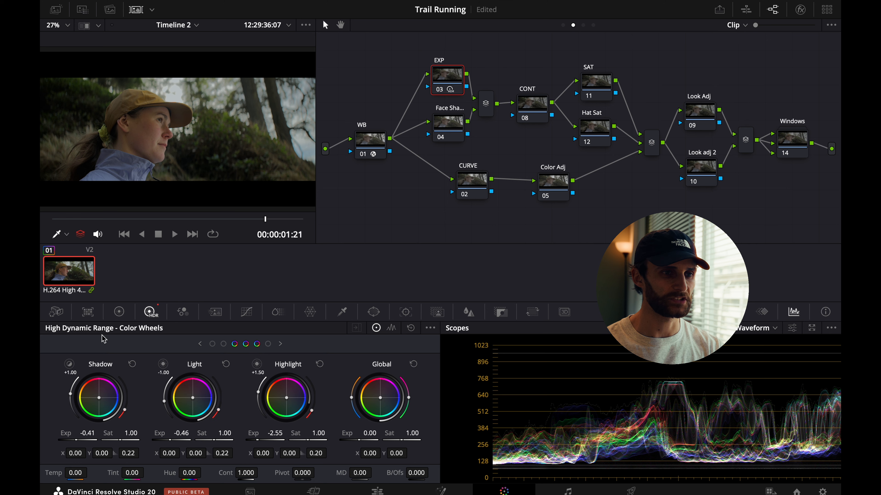
Using the EXP node's primary color wheels, lower the master Lift to about -0.03 and raise the master Gain to about 1.16.
left_click(120, 312)
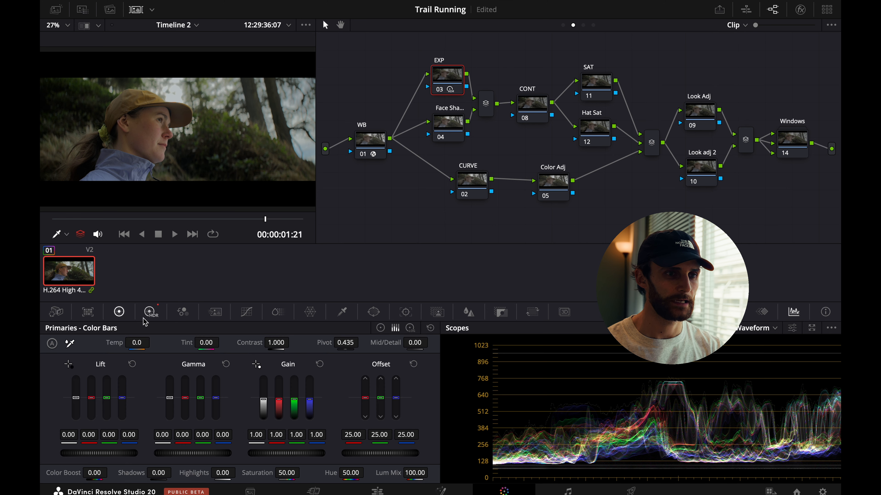
left_click(120, 314)
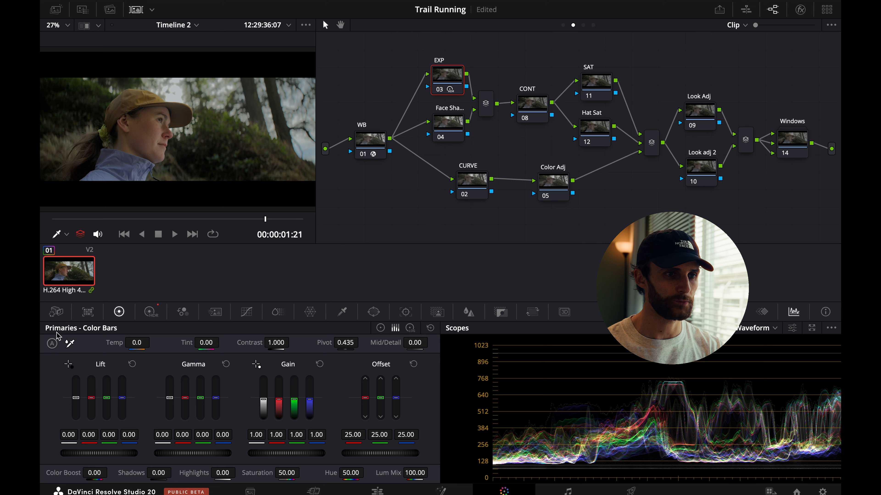
left_click(381, 328)
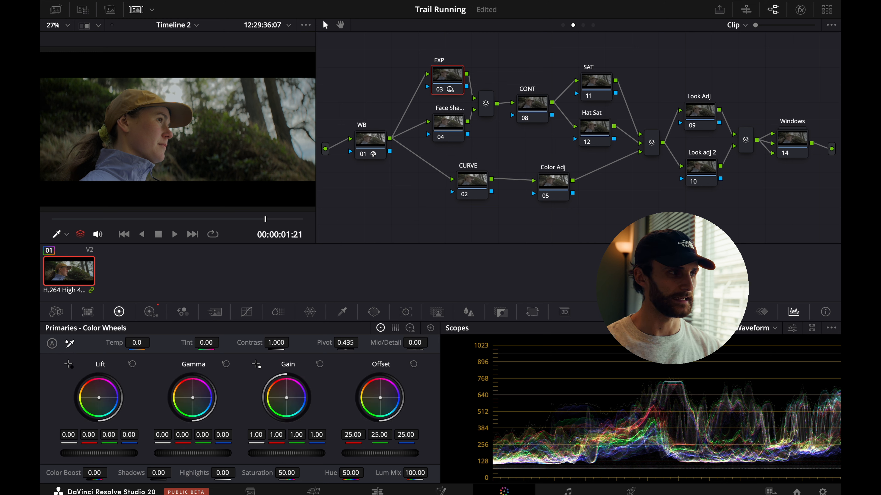
left_click_drag(99, 454, 87, 453)
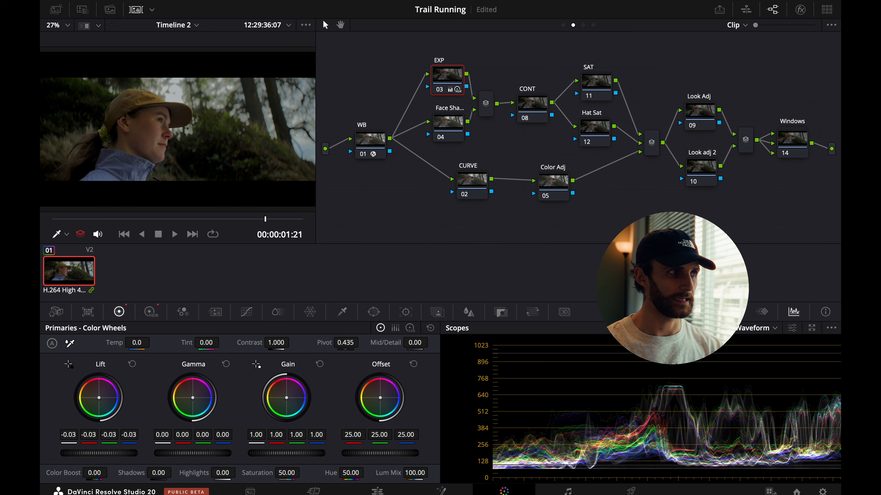
left_click_drag(287, 453, 298, 454)
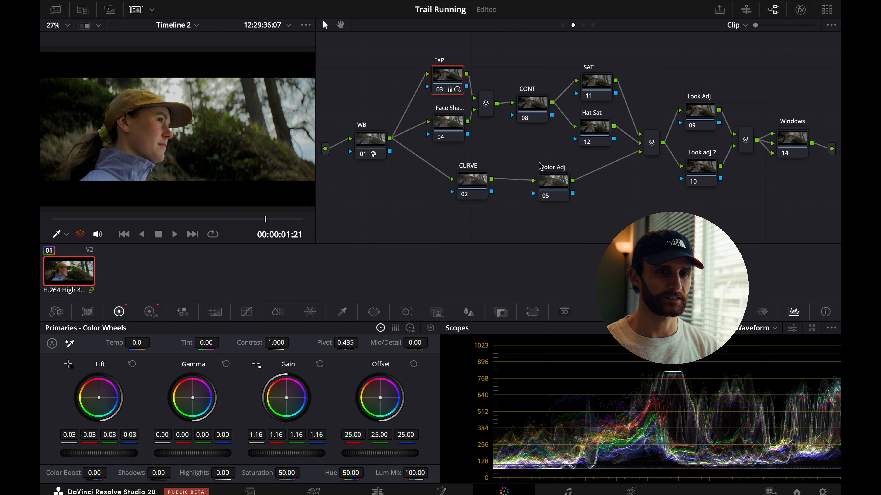
Enlarge the custom curve of the CURVE node into its own window and enable editable splines.
left_click_drag(479, 188, 459, 193)
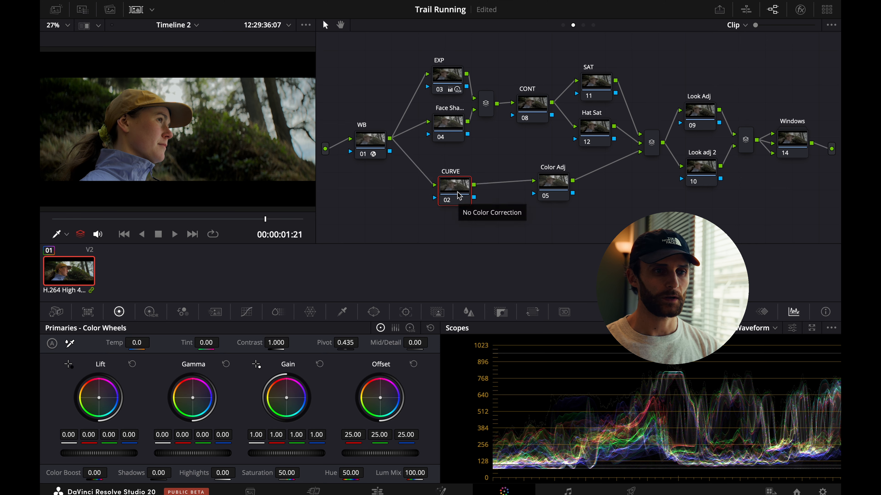
left_click(258, 312)
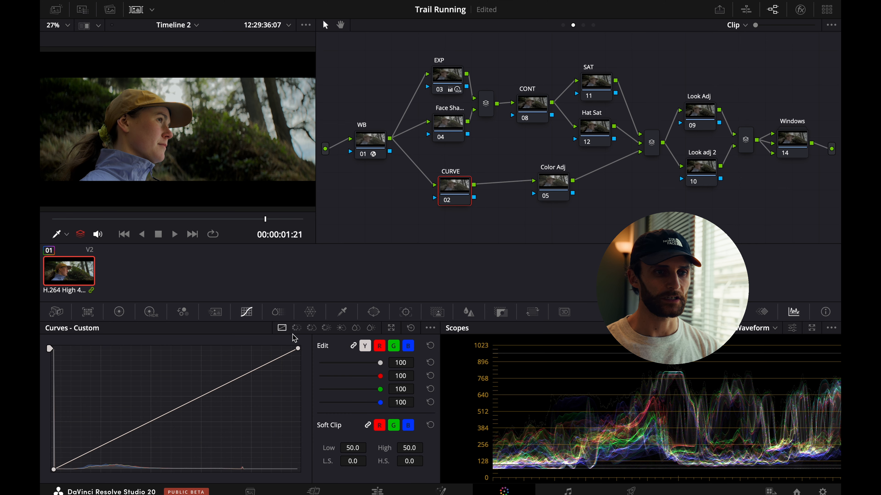
left_click(391, 328)
left_click(825, 111)
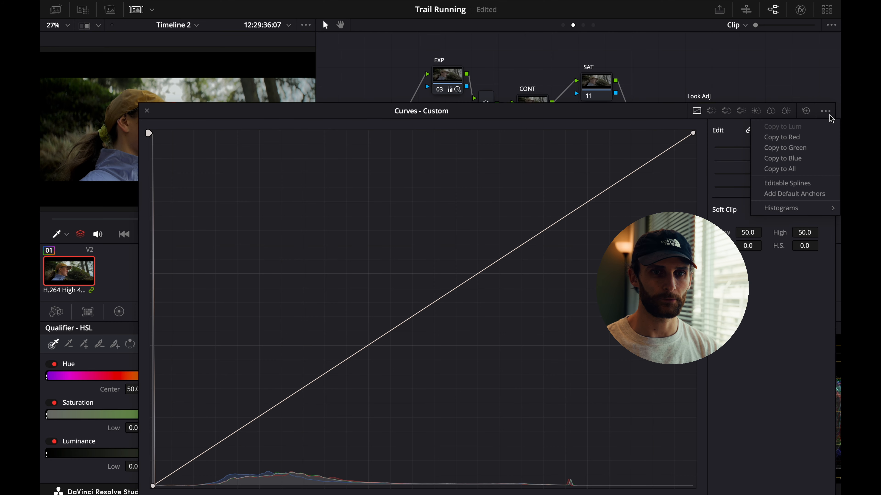
left_click(785, 181)
Lower the curve's white point, flatten its highlight handle and pull the black point's handle down to form a soft S-curve.
left_click_drag(702, 112, 704, 147)
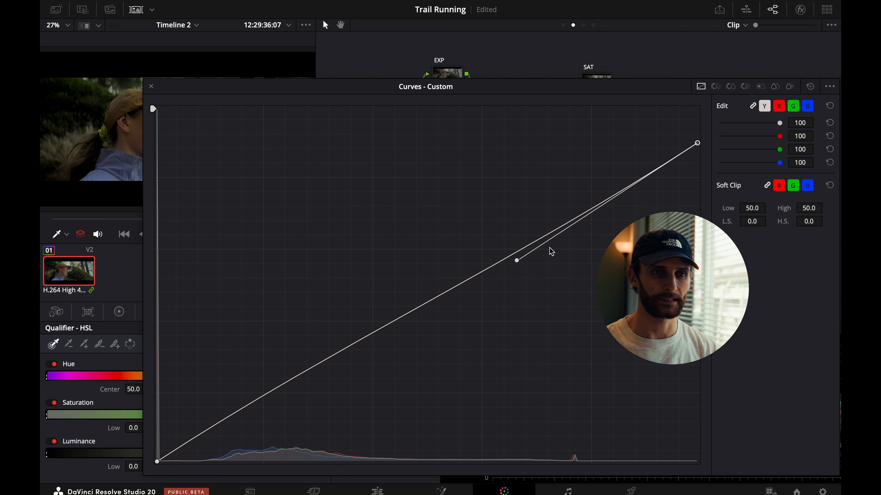
left_click_drag(692, 149, 511, 262)
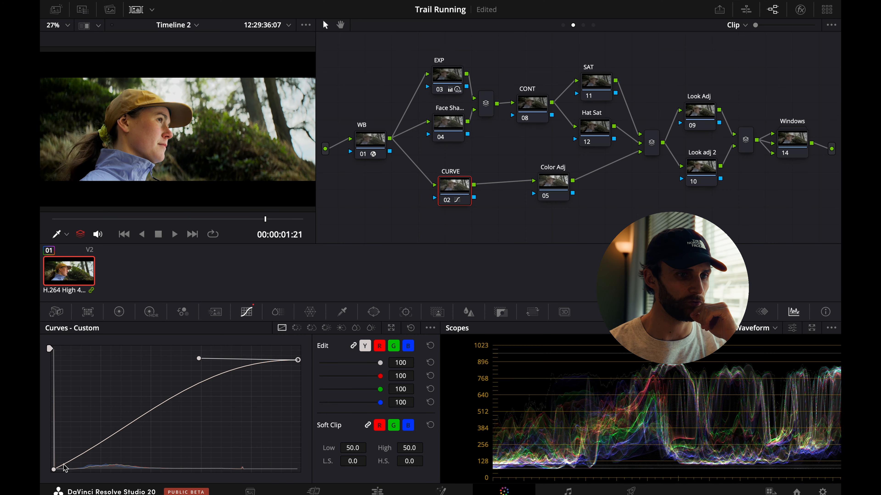
left_click(55, 470)
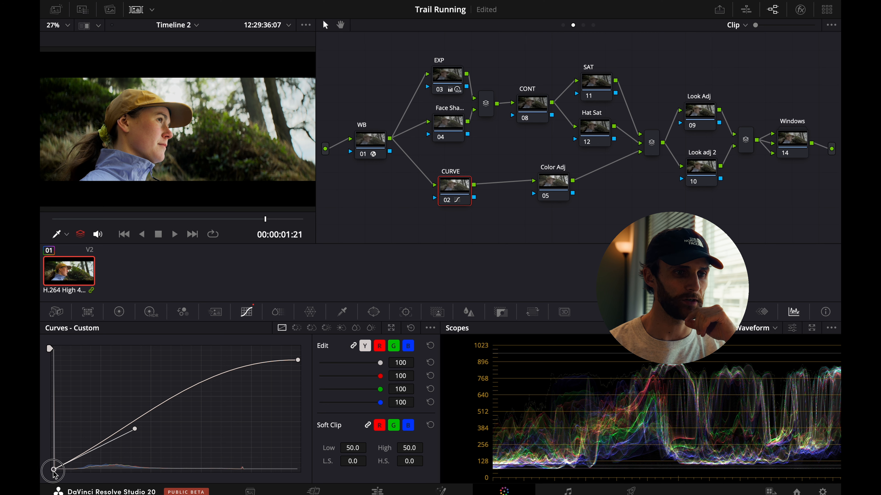
left_click_drag(138, 434, 142, 456)
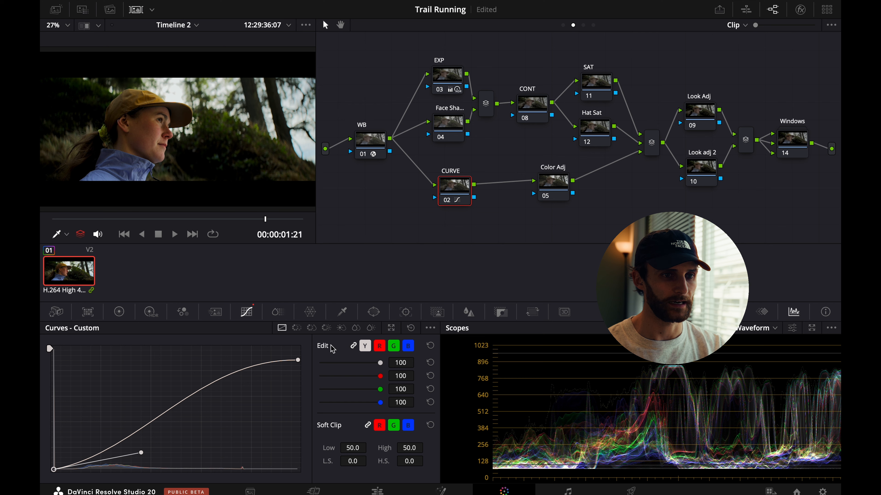
left_click_drag(298, 361, 178, 365)
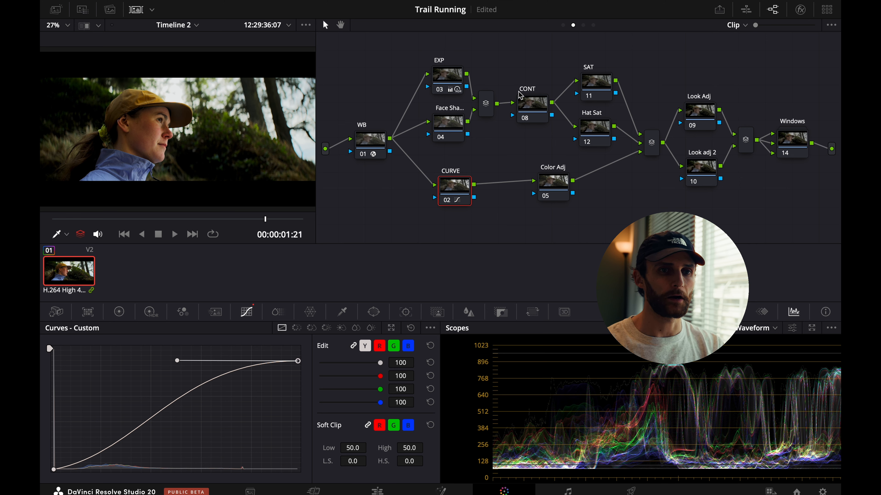
Change the composite mode of the CONT node.
mouse_move(533, 106)
left_mouse_down()
mouse_move(527, 91)
mouse_move(527, 104)
left_mouse_up()
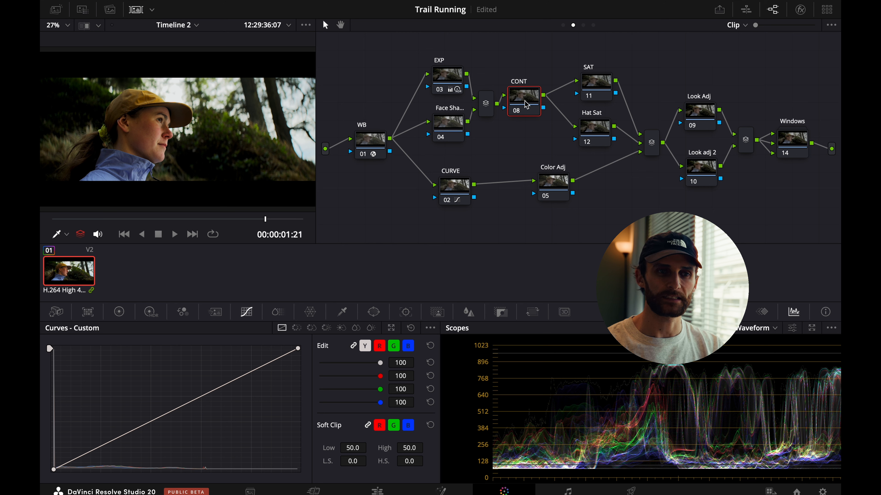
right_click(527, 104)
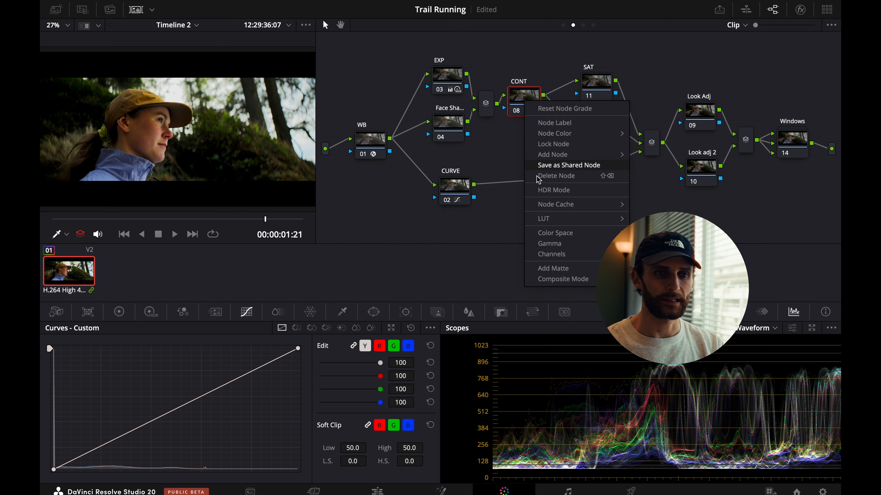
mouse_move(570, 281)
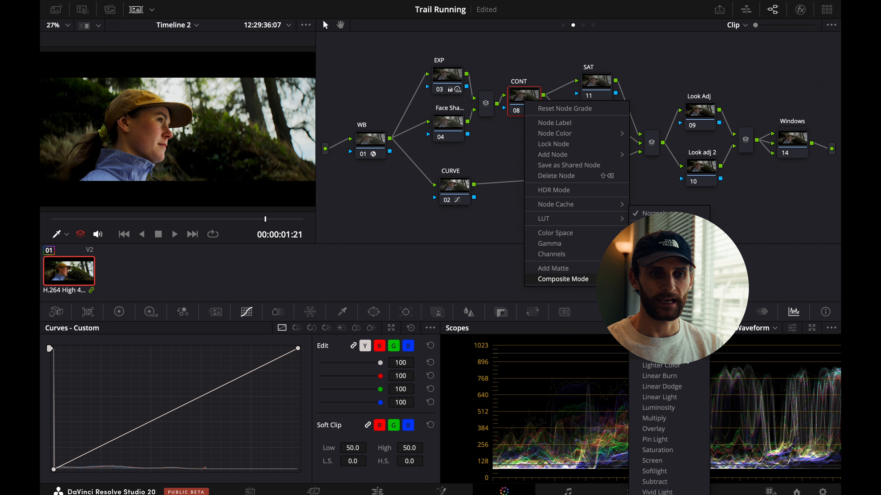
left_click(681, 418)
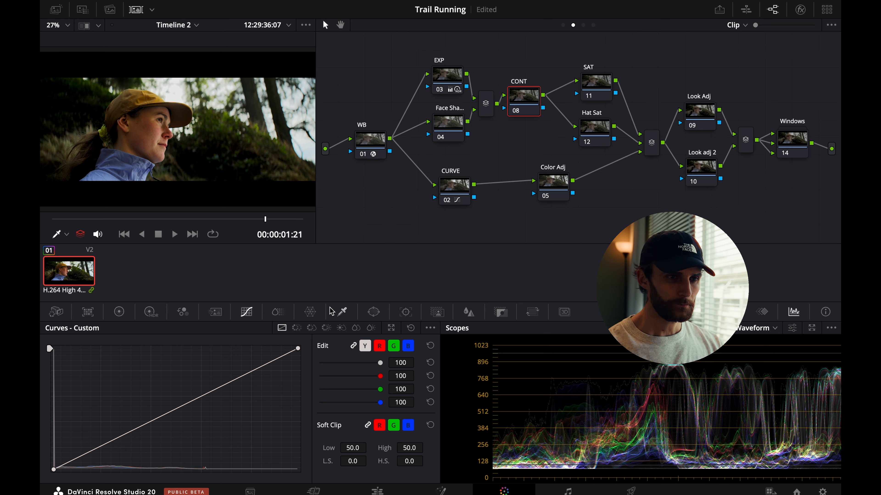
On the CONT node's primary wheels, set Lift to about 0.18, Gamma to -0.02, Gain to 0.41 and Offset to 23.75.
left_click(120, 312)
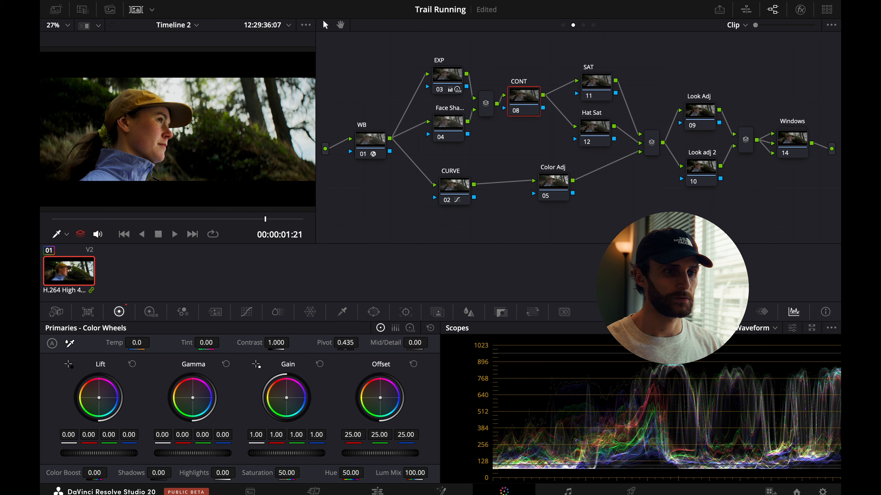
left_click_drag(99, 454, 137, 454)
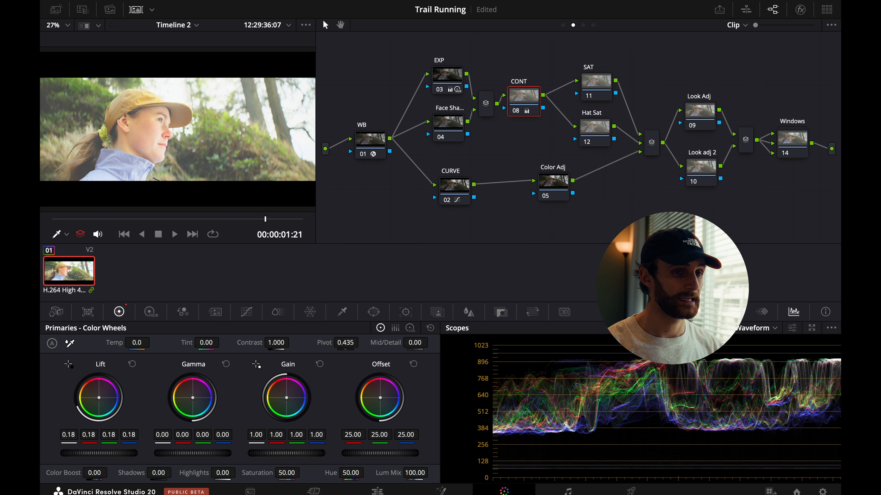
left_click_drag(193, 453, 188, 453)
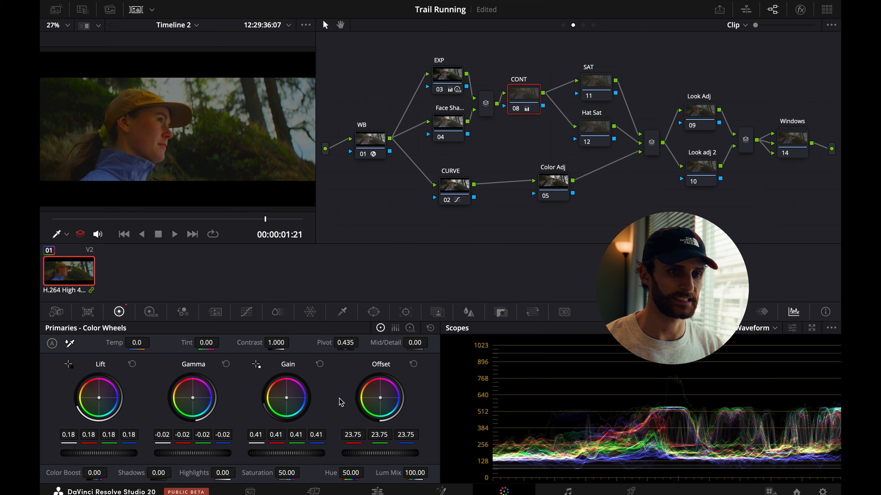
Compare the image repeatedly with and without the CONT node's correction.
key("ctrl+d")
key("ctrl+d")
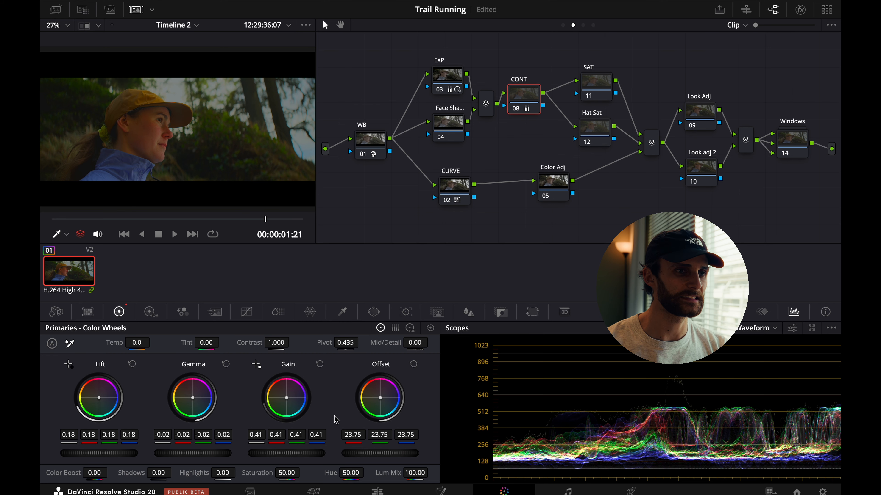
key("ctrl+d")
key("ctrl+d")
key("ctrl+d")
key("ctrl+d")
key("ctrl+d")
key("ctrl+d")
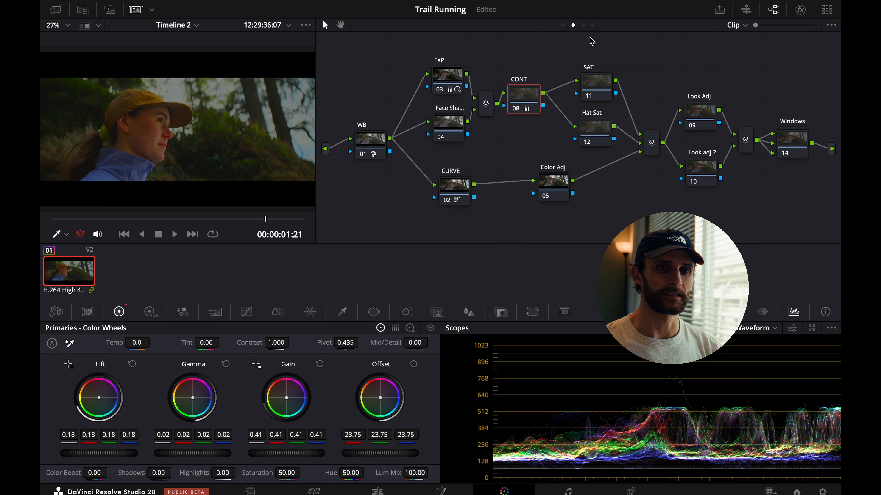
Add the Film Look Creator effect to the first node of the Group Post-Clip node tree.
left_click(582, 26)
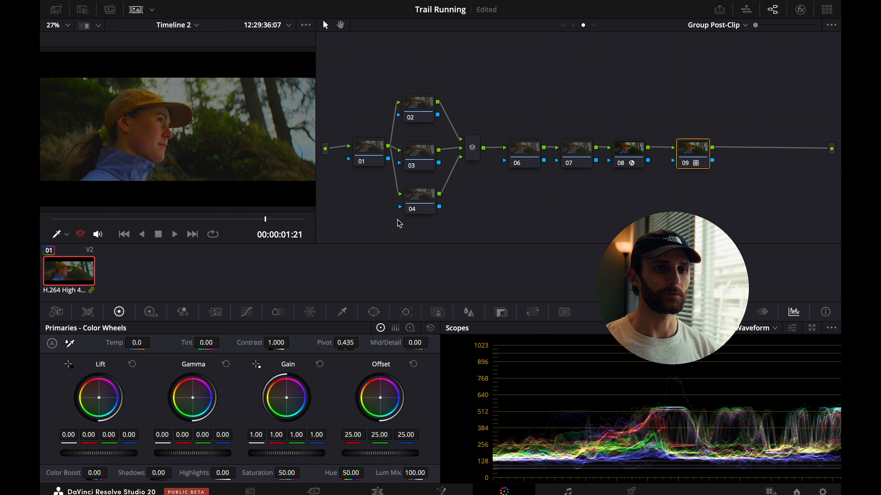
left_click(368, 153)
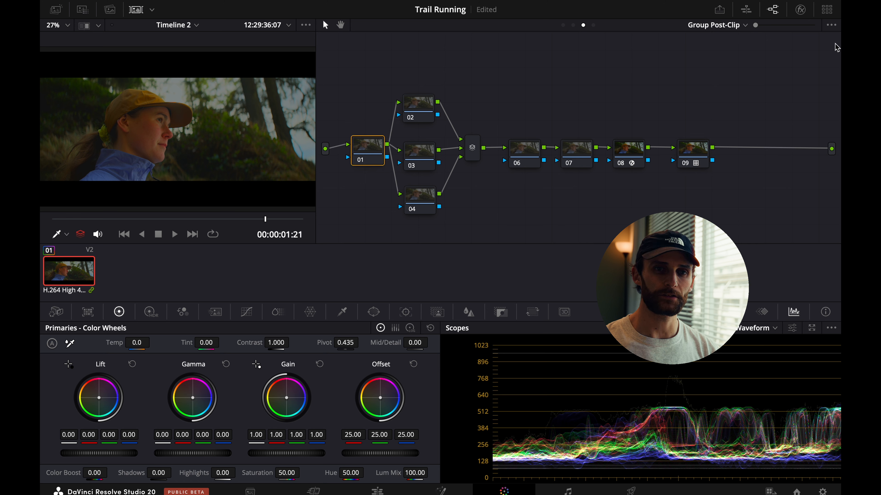
left_click(800, 9)
left_click(811, 25)
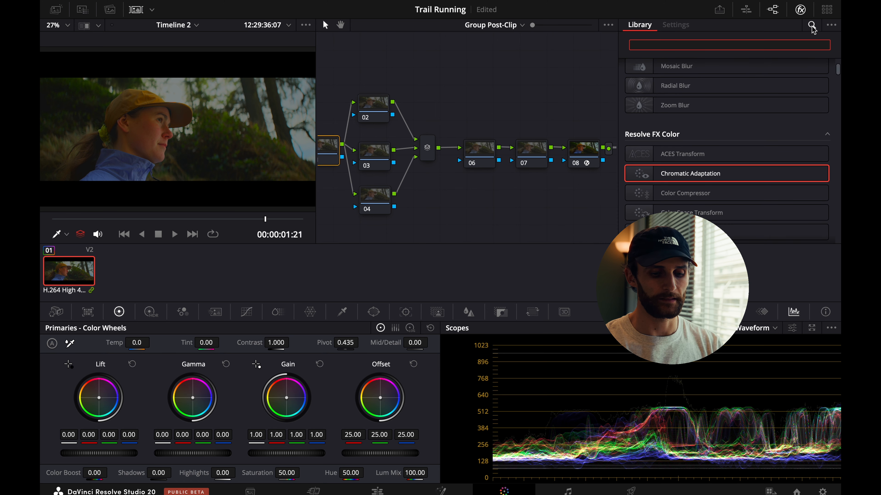
type("film")
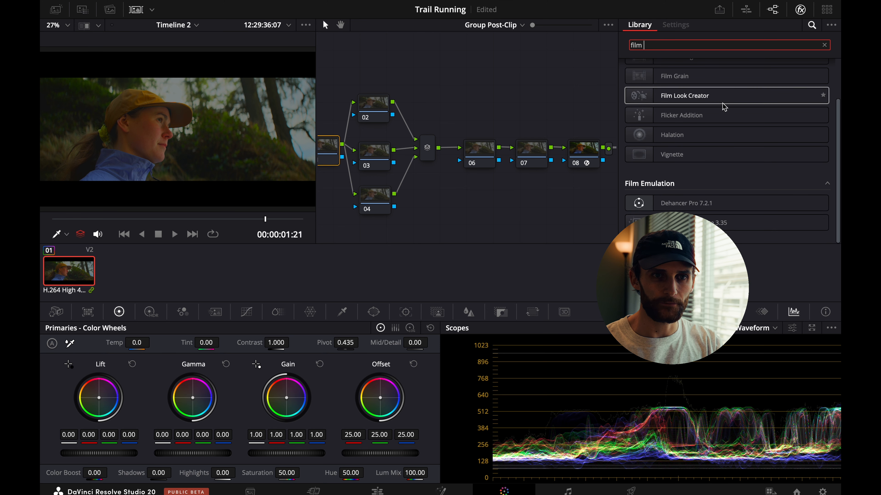
left_click_drag(724, 106, 329, 151)
scroll(441, 205, "left", 5)
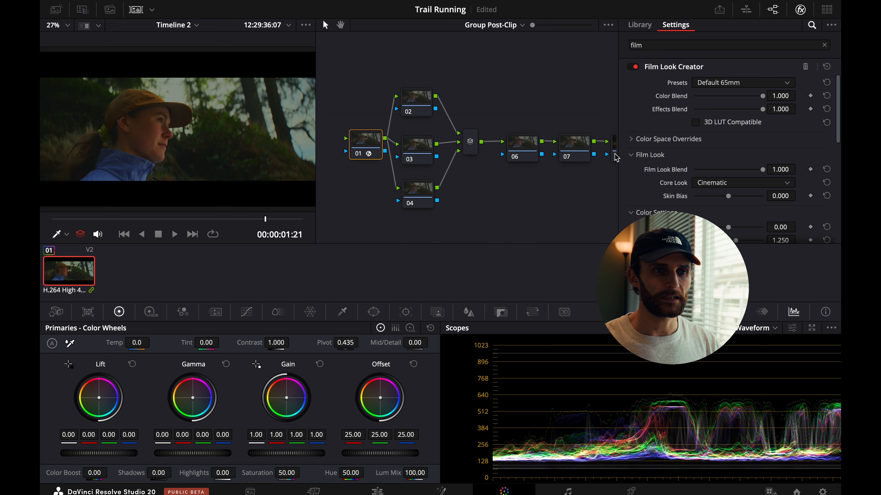
Apply the Clean Slate preset in Film Look Creator, raise Film Look Blend to about 0.651 and choose the Rochester core look.
left_click(718, 84)
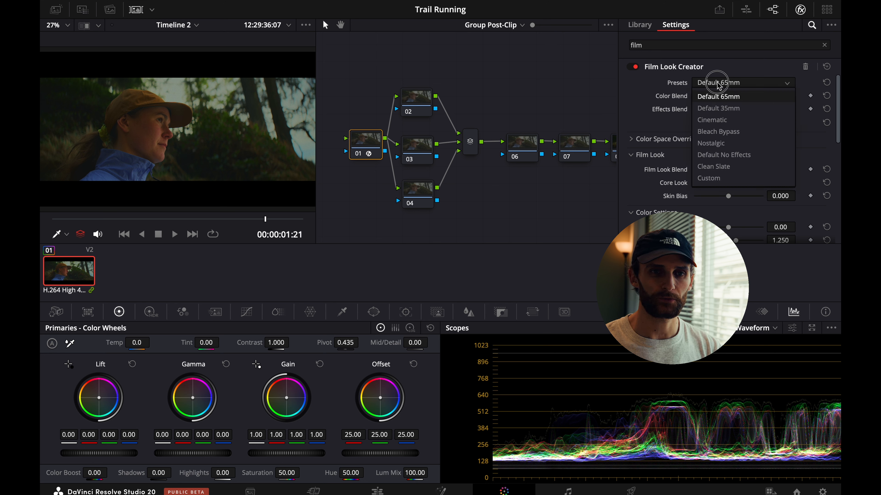
left_click(742, 170)
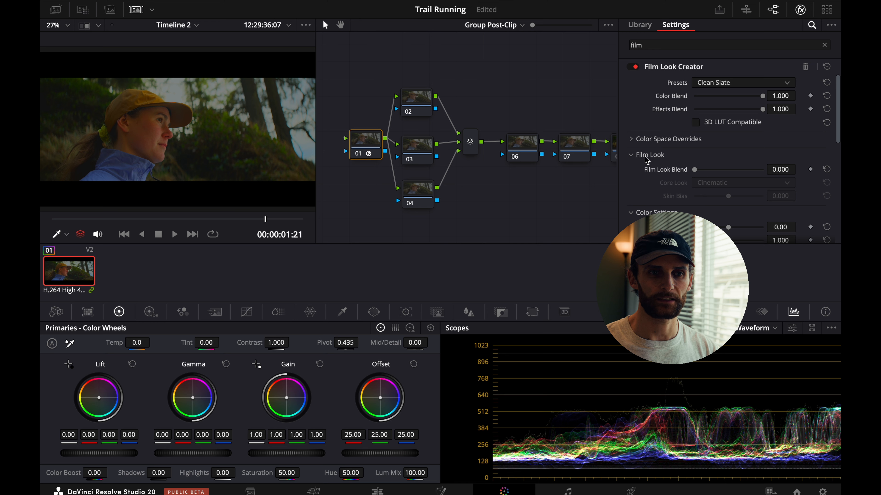
left_click(698, 170)
left_click_drag(700, 173, 738, 175)
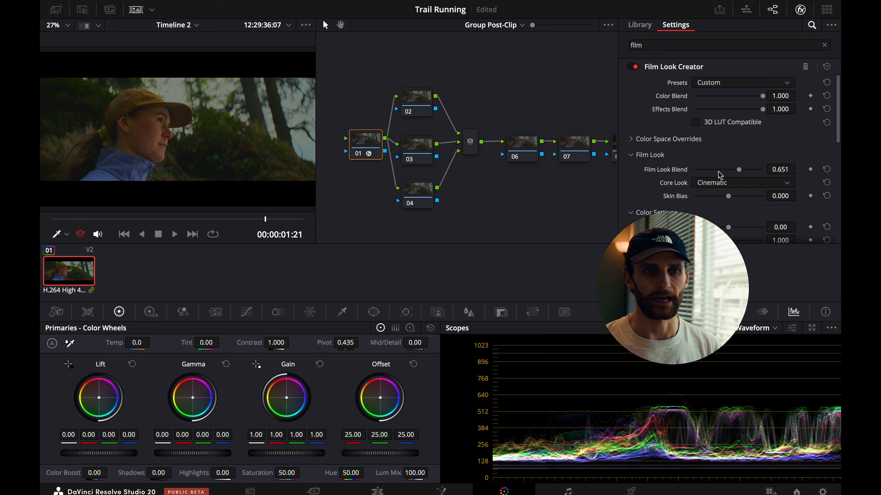
left_click(718, 185)
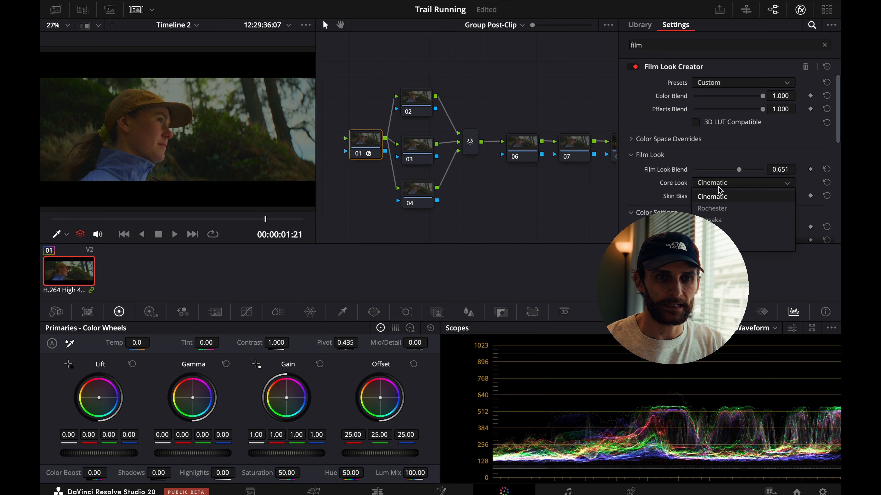
left_click(734, 209)
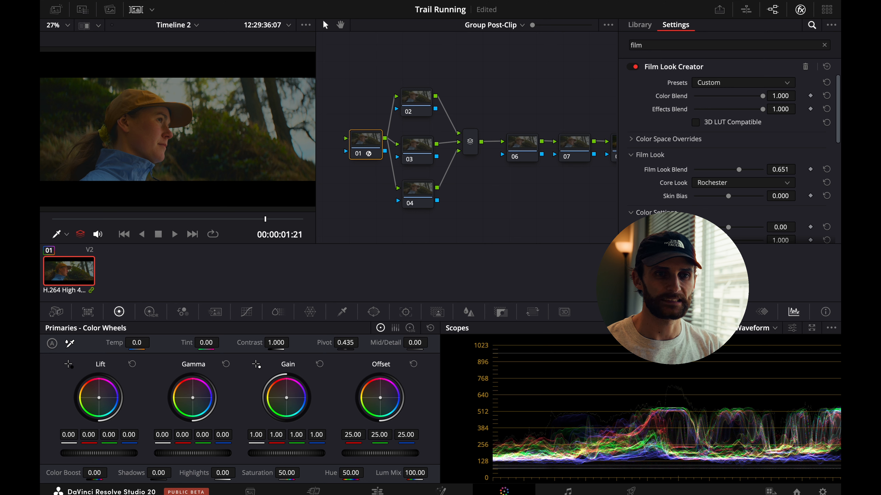
In Film Look Creator's color settings, set Exposure to about 0.35, Contrast to about 1.293 and Highlights to about 0.047.
scroll(728, 160, "down", 5)
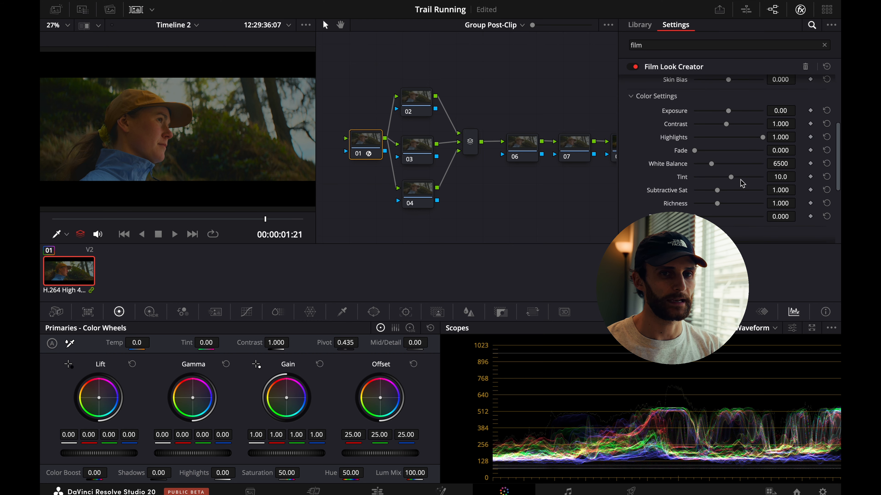
left_click_drag(728, 111, 732, 110)
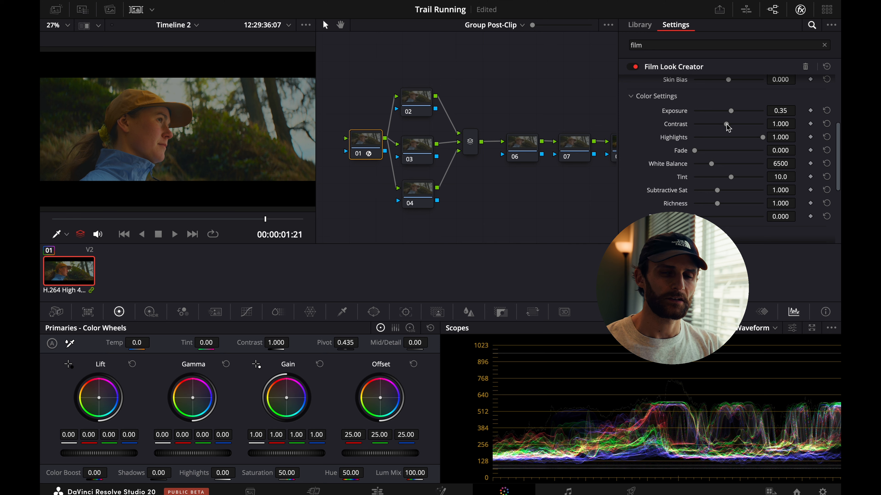
left_click_drag(727, 127, 738, 122)
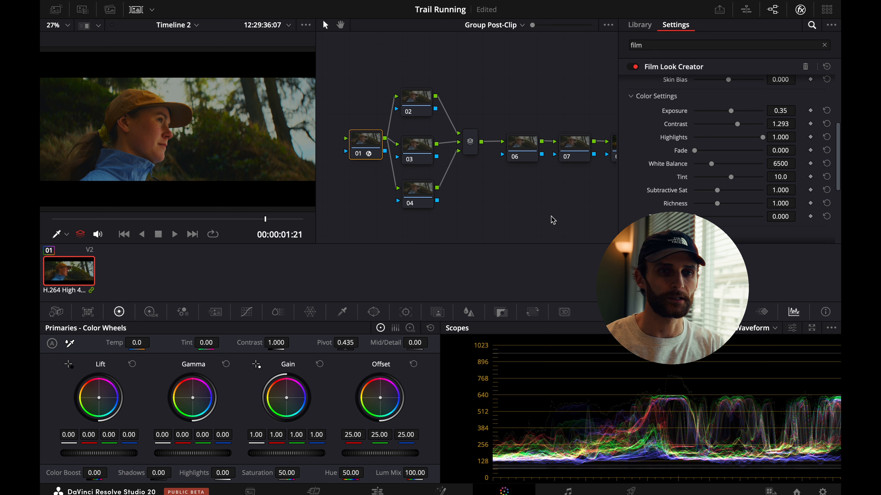
left_click_drag(763, 137, 700, 145)
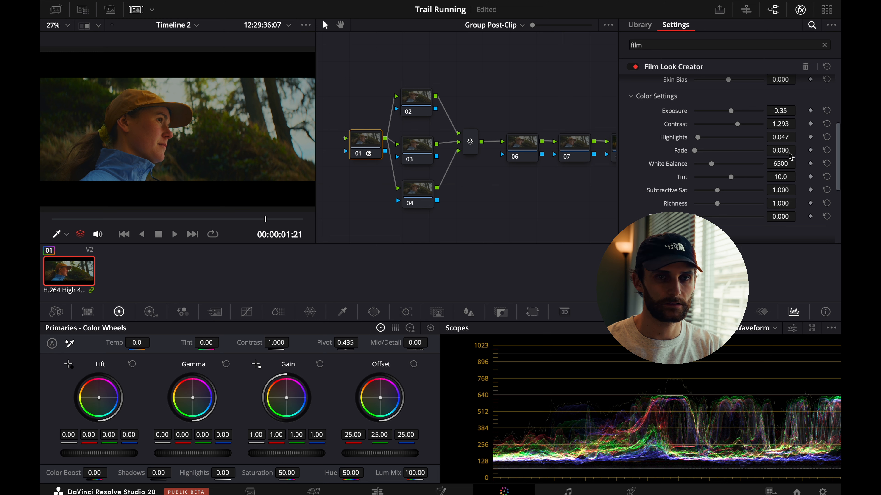
Lower Film Look Creator's White Balance to about 6129, Tint to -5.8 and Subtractive Sat to 0.767, and compare with the node off.
left_click_drag(778, 164, 505, 223)
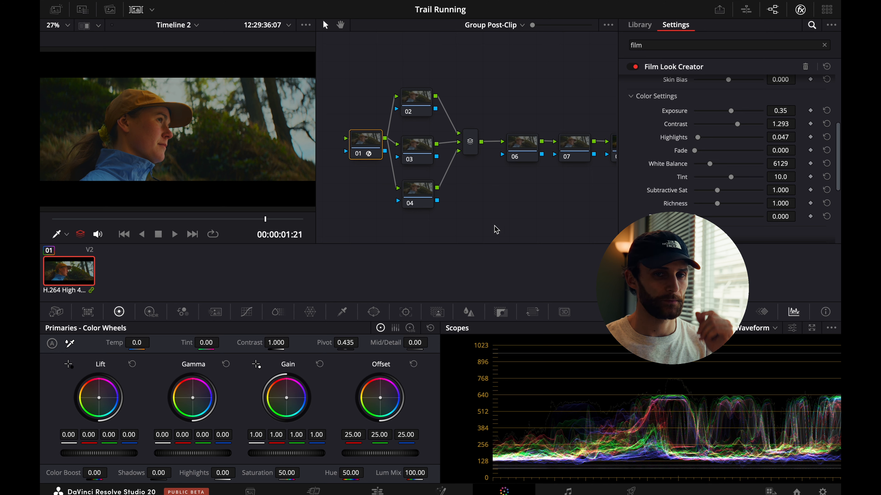
scroll(823, 212, "up", 1)
left_click_drag(776, 185, 625, 204)
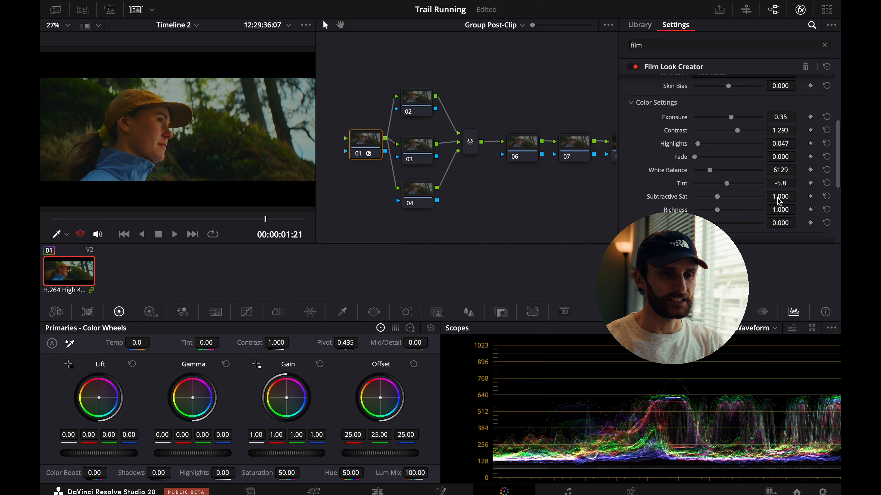
left_click_drag(779, 201, 619, 227)
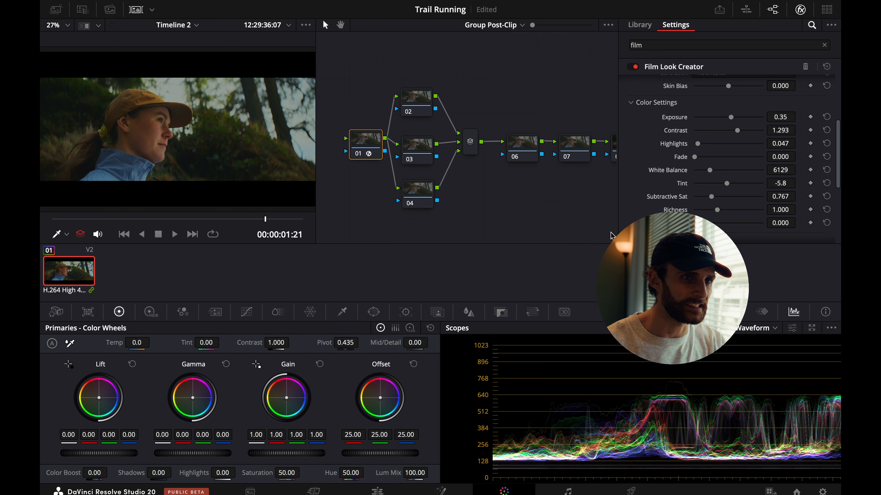
key("ctrl+d")
key("ctrl+d")
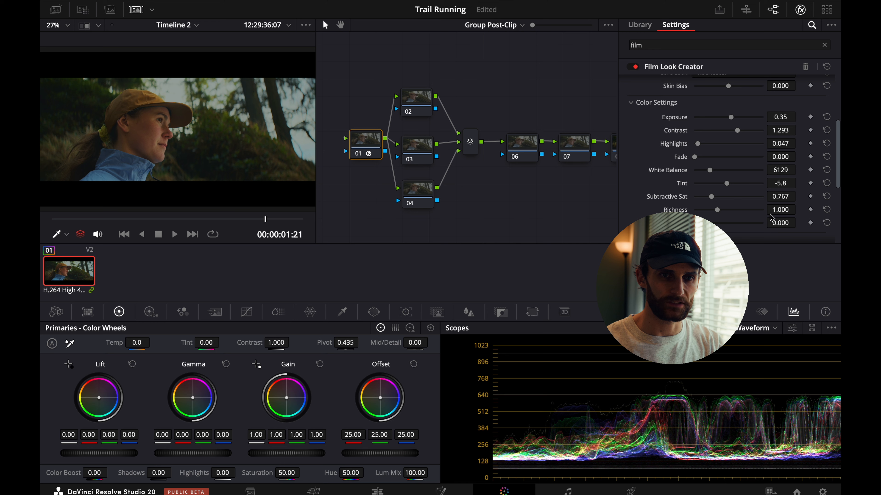
In Film Look Creator's color settings, raise Richness to about 1.327 and Bleach Bypass to about 0.109.
left_click_drag(776, 213, 825, 208)
left_click_drag(440, 239, 166, 300)
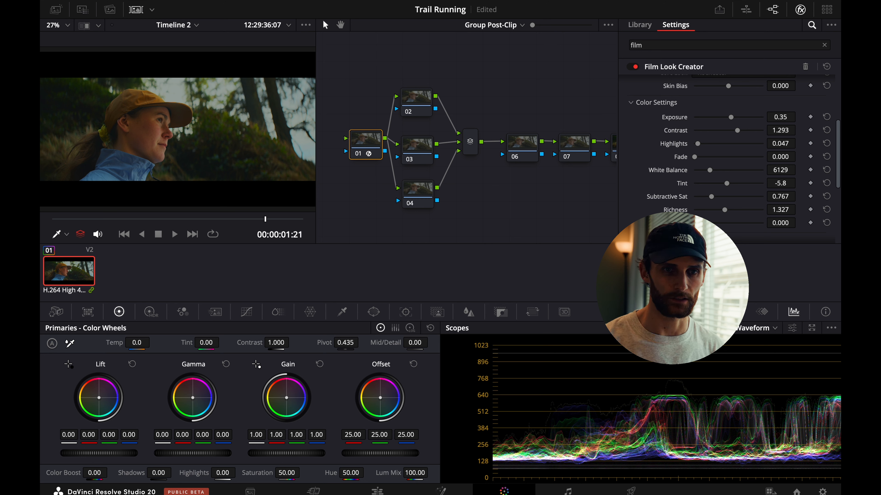
left_click_drag(694, 224, 701, 225)
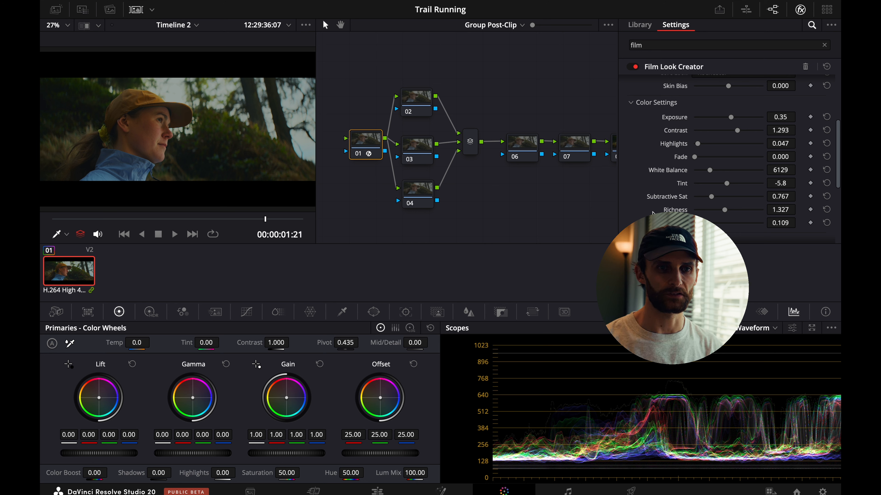
Enable Split Tone, set Hue Angle to 114.0 and Pivot to 0.295 at full Amount, and lower Amount to about 0.078.
scroll(652, 213, "down", 2)
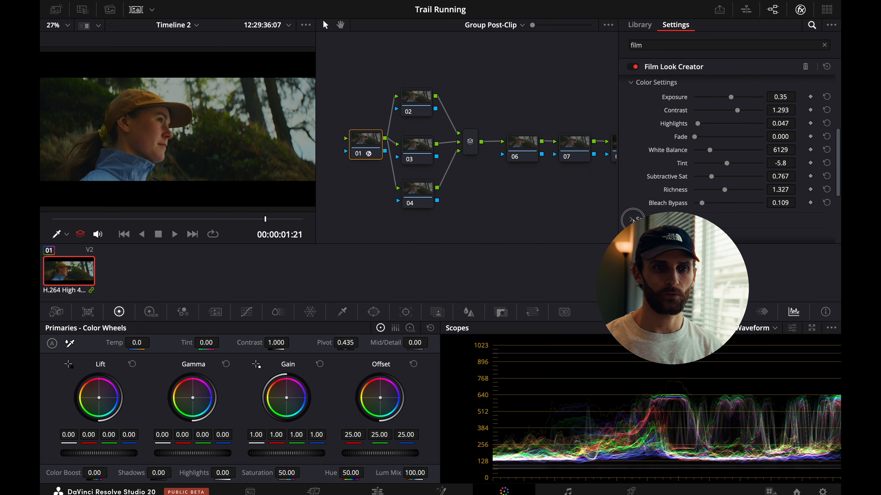
scroll(631, 219, "down", 5)
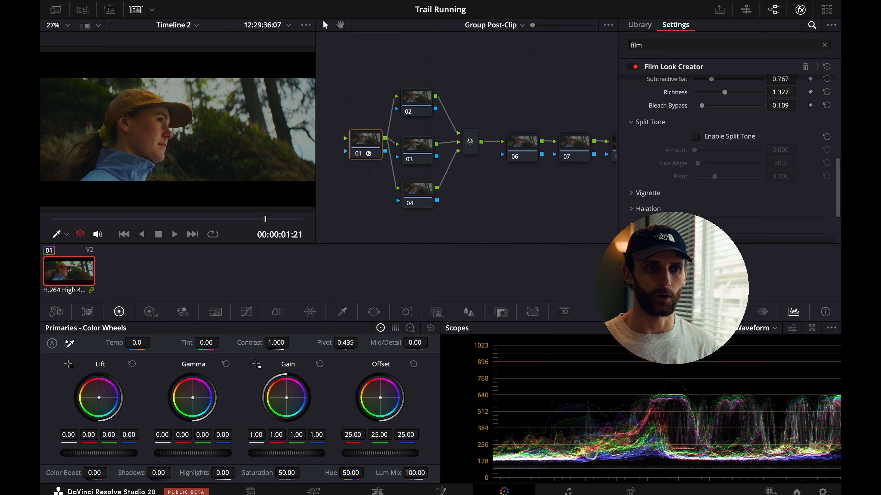
left_click(696, 138)
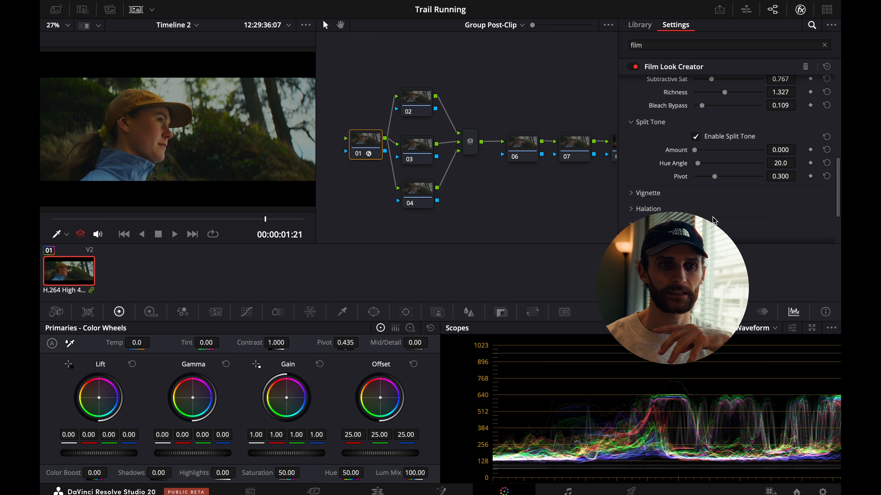
left_click_drag(696, 153, 817, 158)
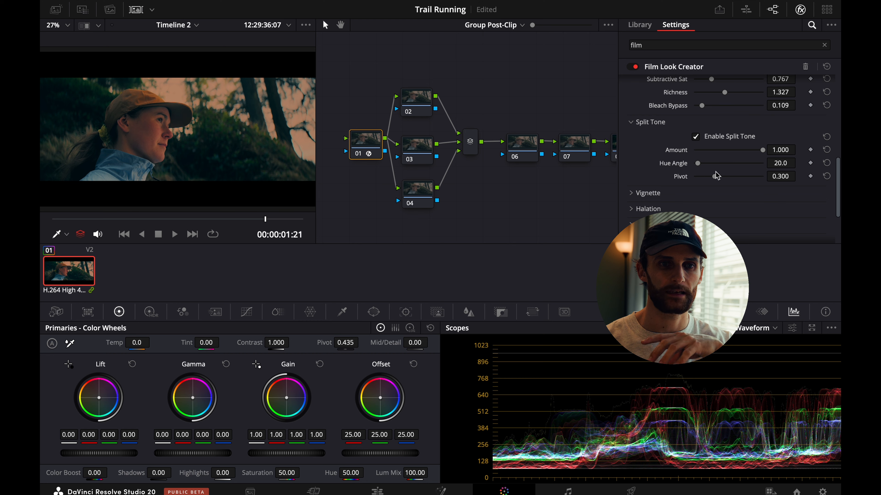
left_click_drag(698, 164, 718, 167)
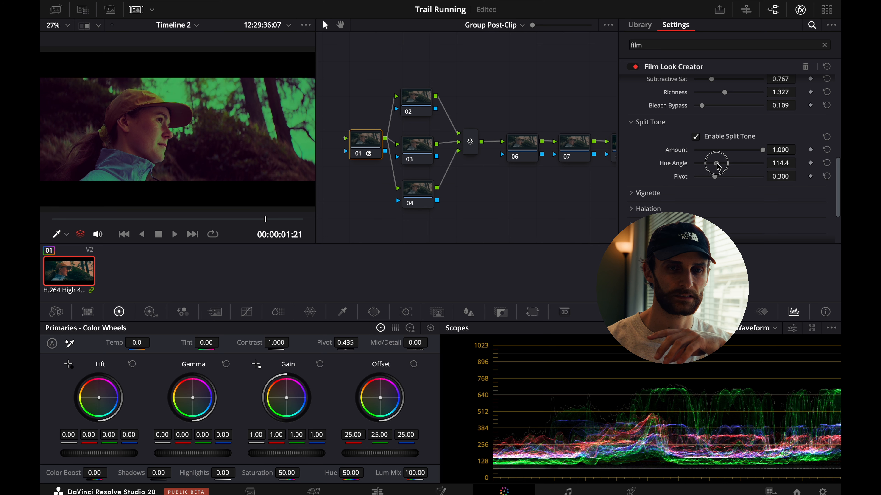
left_click_drag(786, 163, 783, 163)
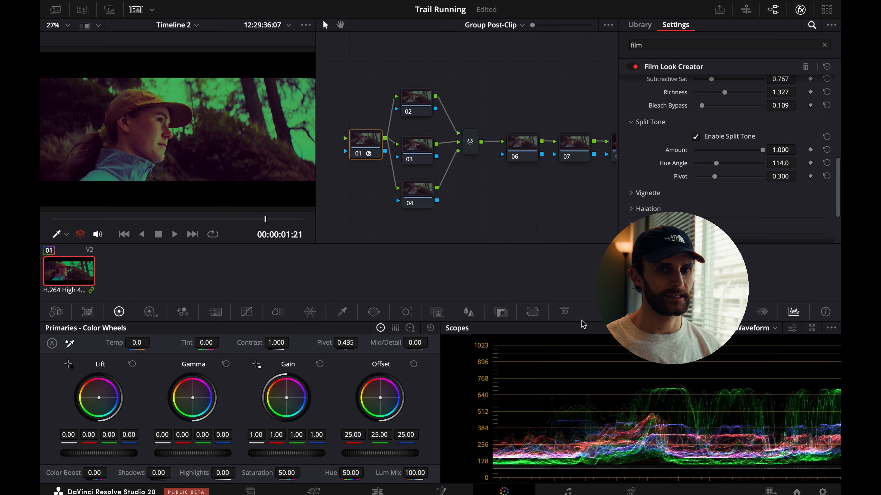
left_click_drag(785, 178, 786, 182)
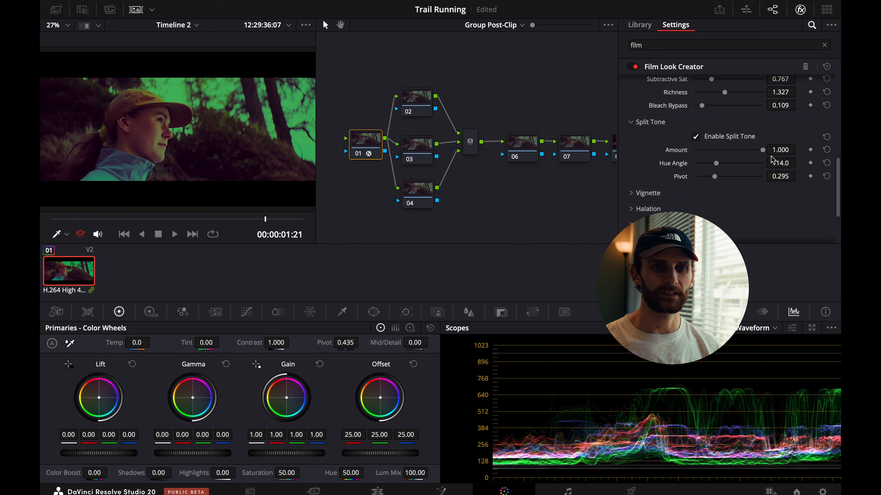
left_click_drag(764, 151, 701, 158)
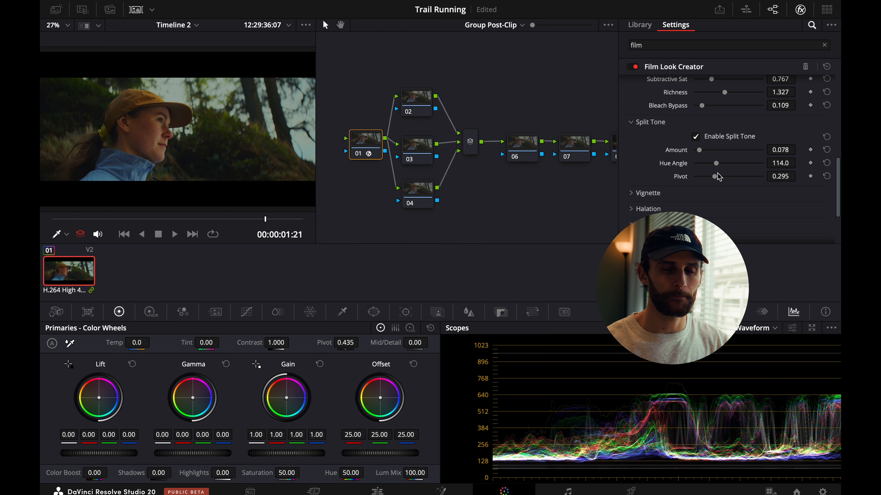
Enable Halation in Film Look Creator with Amount about 0.511, Radius about 4.42 and Hue 0.000.
scroll(655, 206, "down", 3)
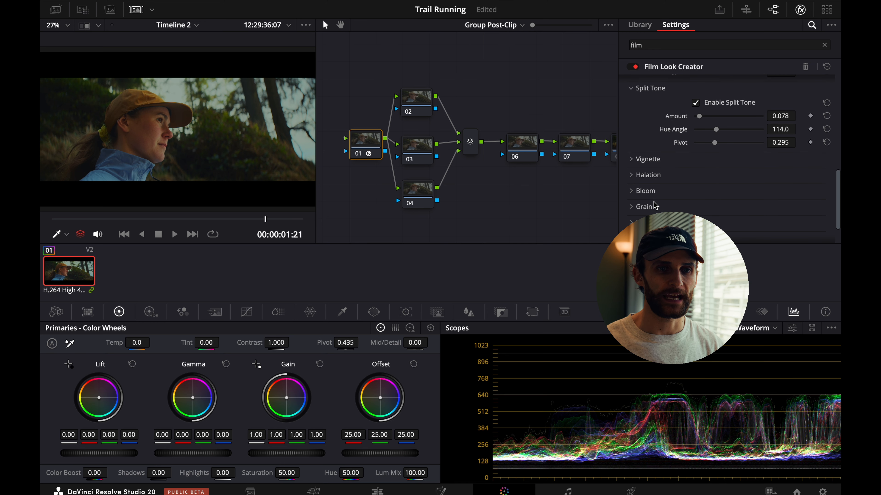
left_click(646, 174)
scroll(658, 177, "down", 3)
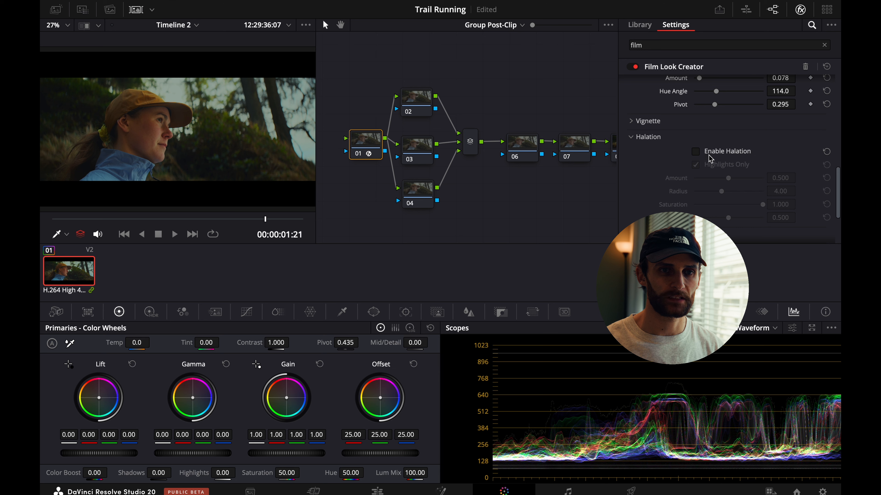
left_click(698, 152)
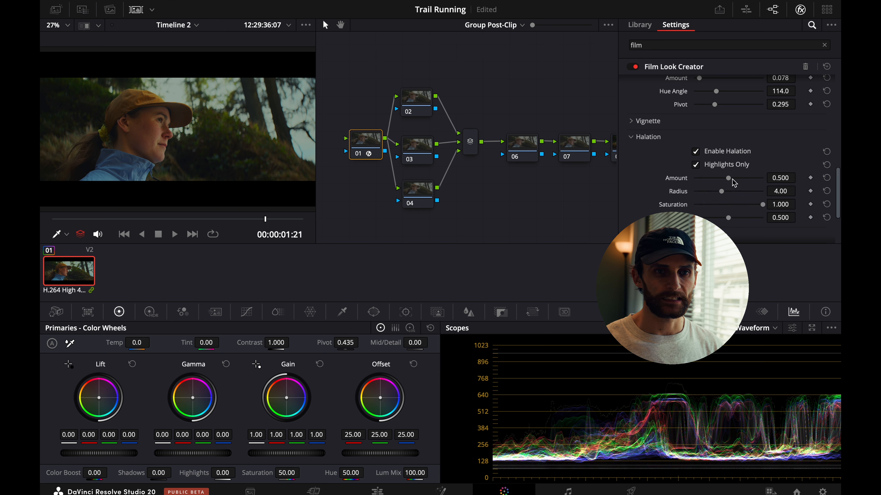
left_click_drag(731, 179, 733, 179)
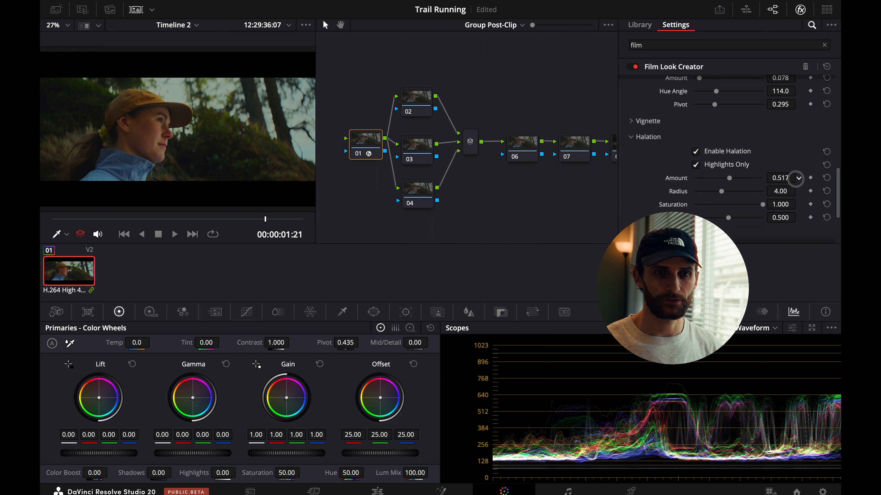
left_click_drag(795, 179, 792, 179)
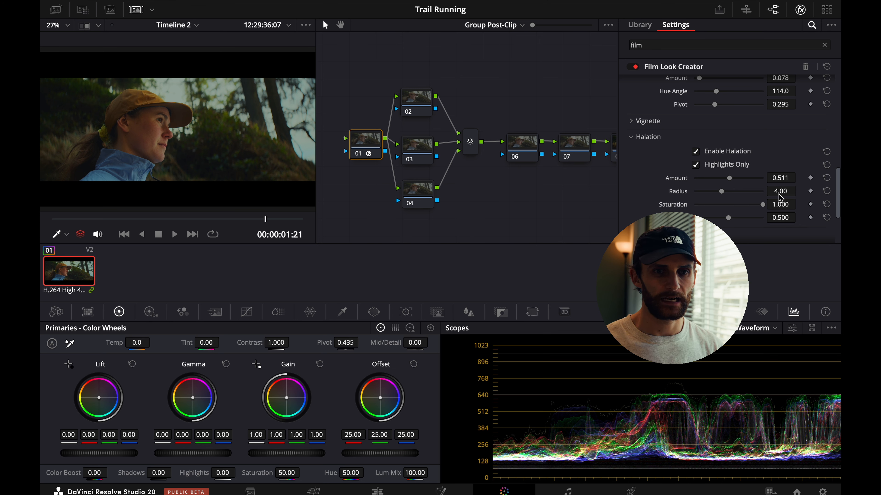
left_click_drag(780, 197, 798, 191)
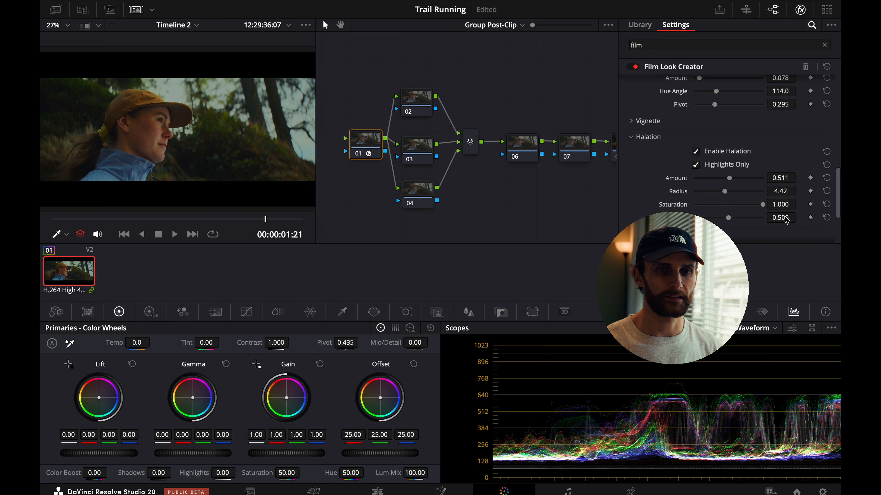
left_click_drag(728, 218, 677, 218)
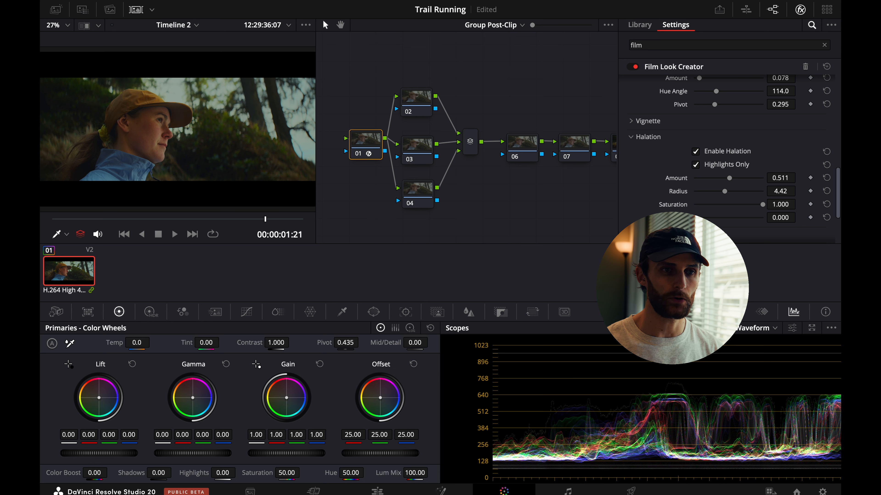
Enable Bloom in Film Look Creator and lower its Amount to about 0.310.
scroll(659, 208, "down", 2)
left_click(633, 216)
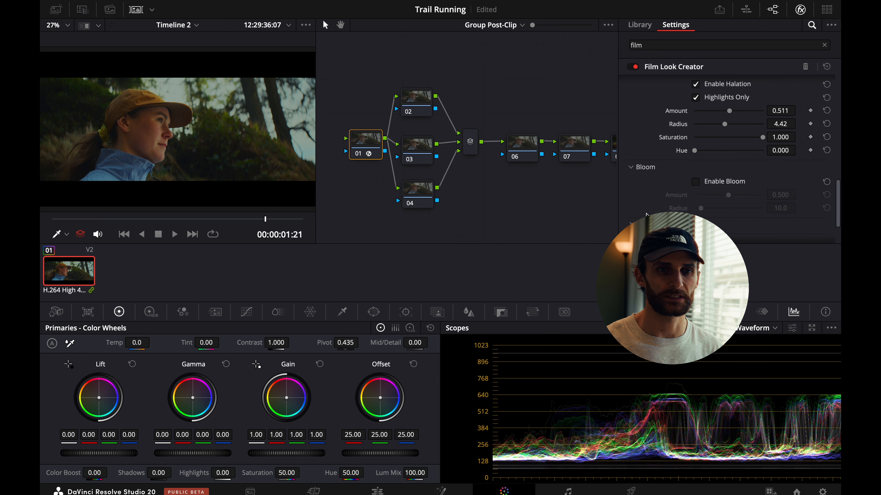
scroll(676, 180, "down", 4)
left_click(697, 154)
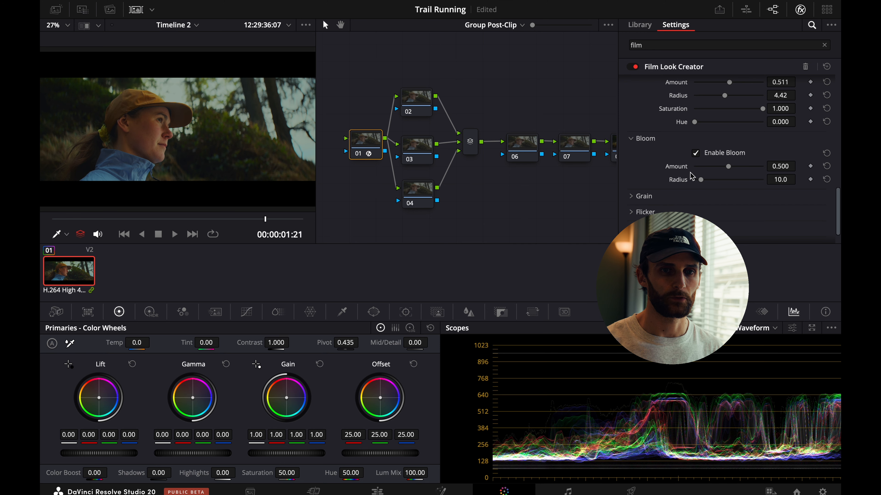
left_click_drag(730, 169, 716, 173)
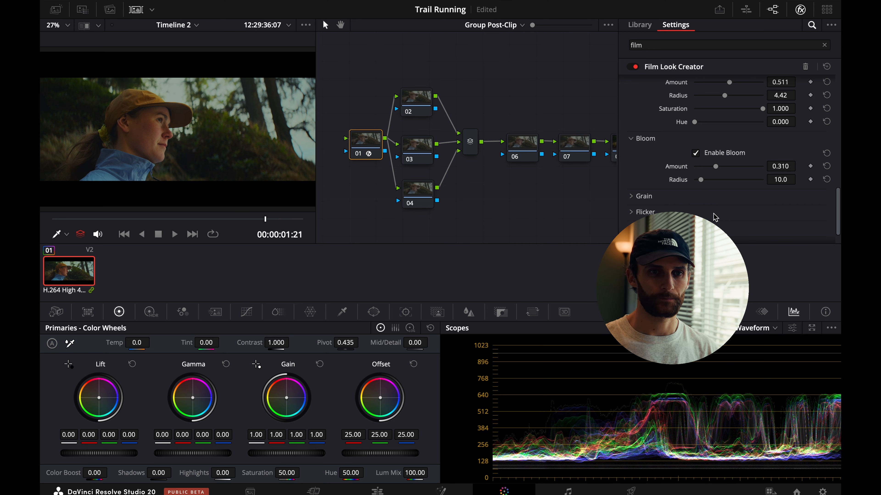
Enable Grain in Film Look Creator with the Custom preset and lower its Amount to about 0.093.
scroll(711, 217, "down", 1)
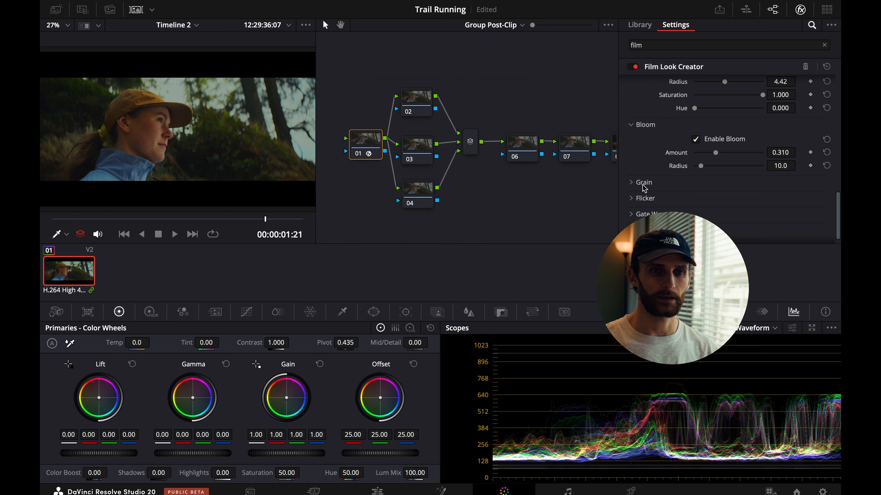
scroll(644, 187, "down", 1)
left_click(632, 169)
scroll(748, 180, "down", 1)
left_click(748, 176)
left_click(735, 237)
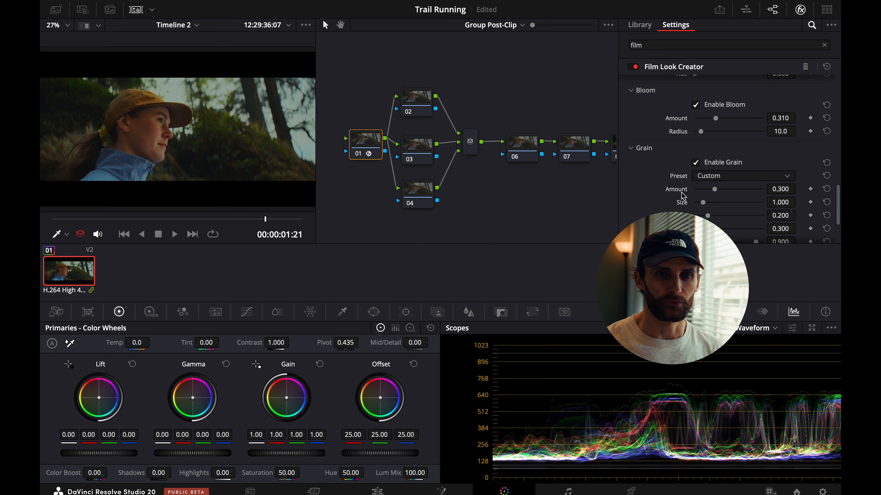
left_click_drag(778, 189, 709, 201)
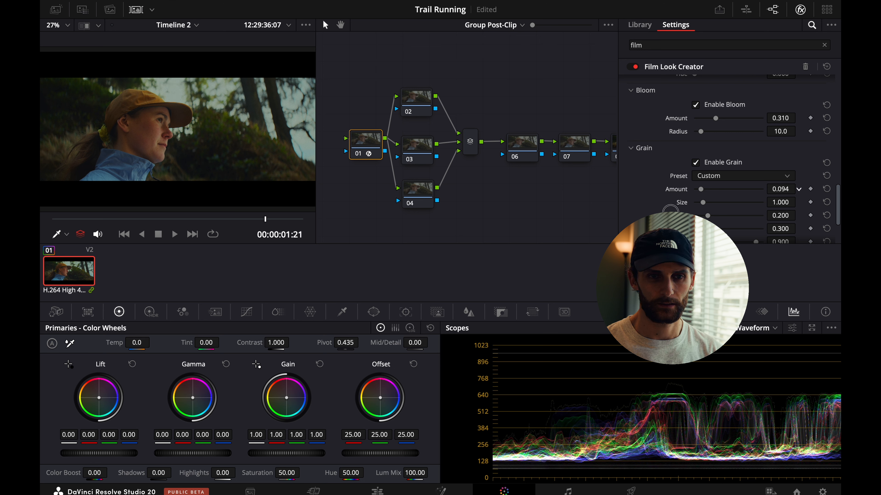
left_click_drag(668, 210, 671, 209)
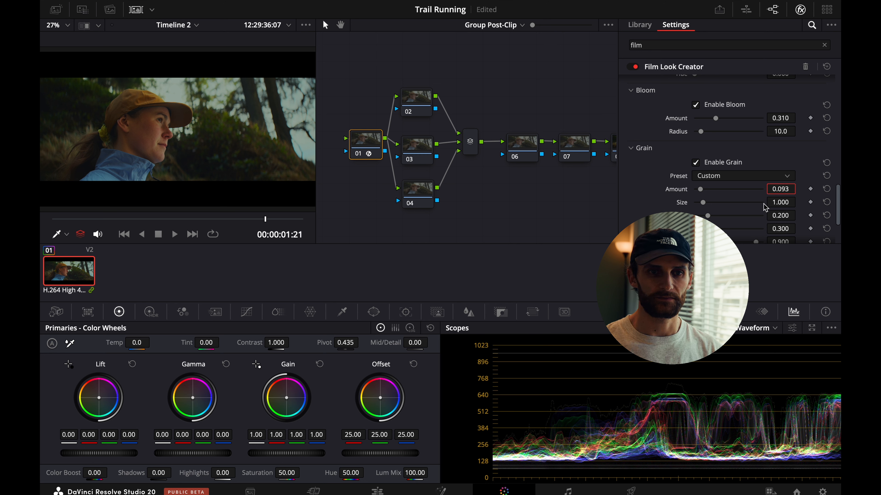
scroll(731, 212, "down", 1)
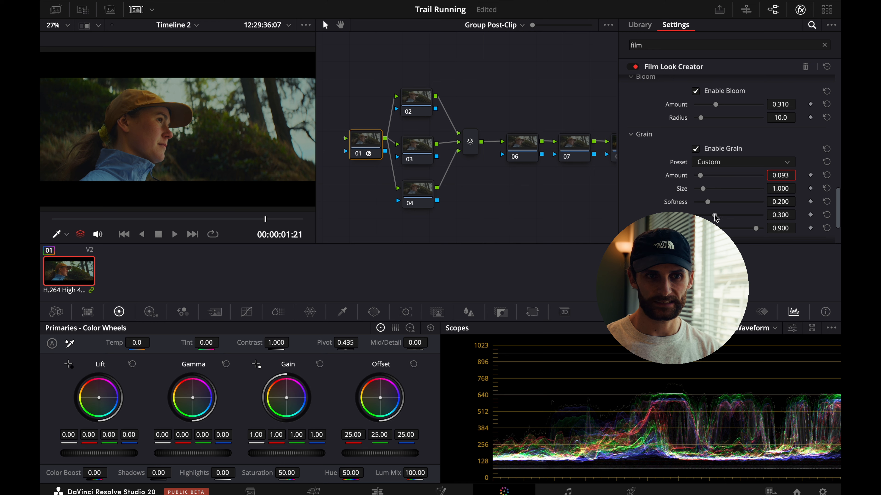
scroll(731, 213, "down", 1)
scroll(747, 237, "down", 1)
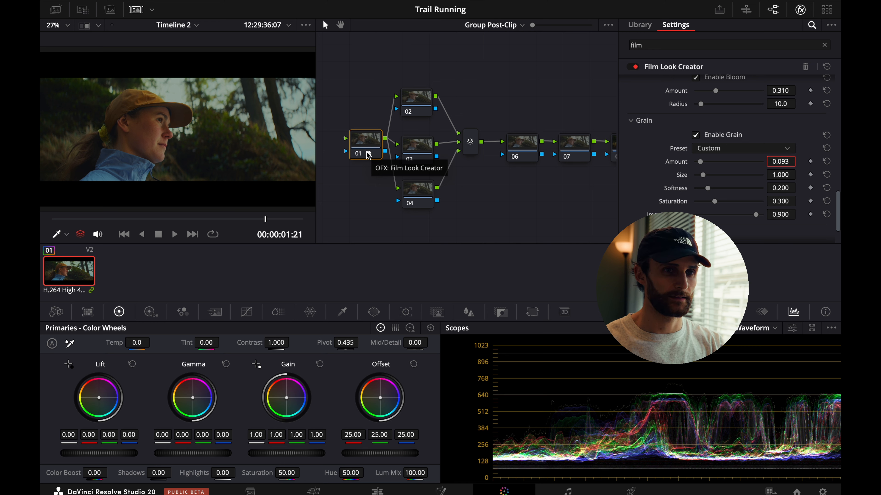
Label the first post-clip node, which holds the Film Look Creator effect, "Film Look".
left_click_drag(367, 153, 367, 155)
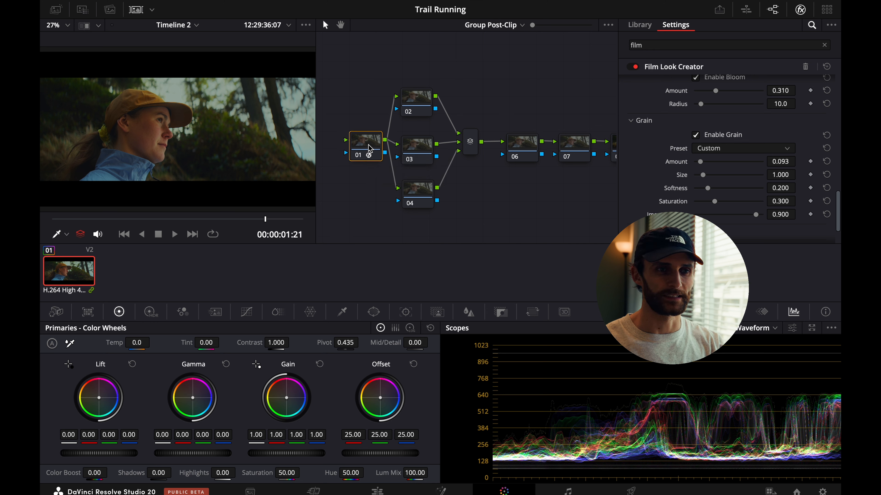
right_click(362, 145)
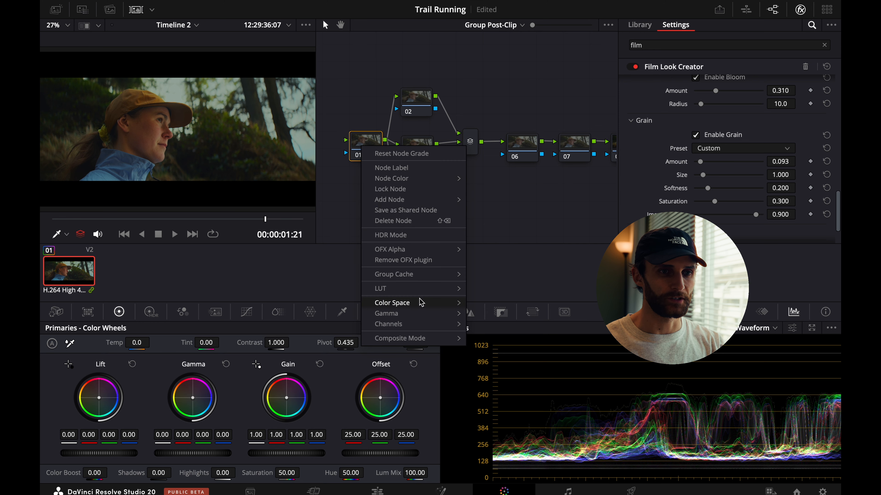
key("Escape")
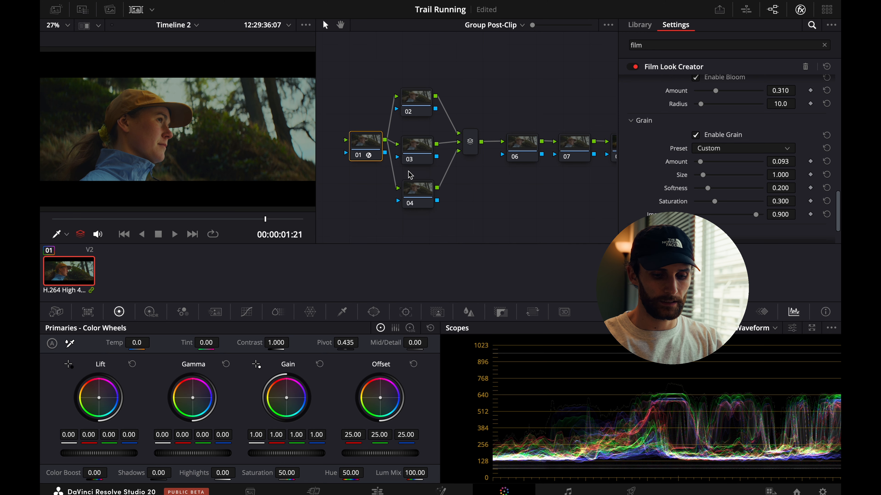
type("Film Look")
Label node 02, the uppermost of the three parallel nodes, "Cont".
left_click(416, 101)
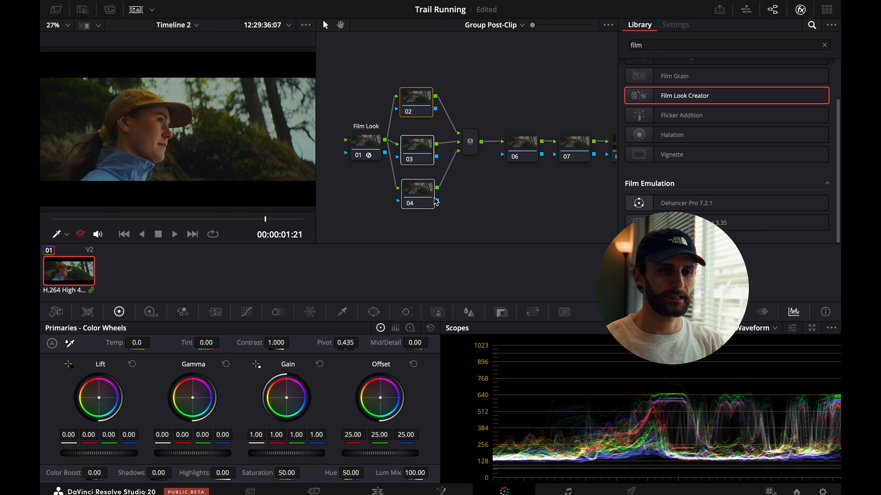
right_click(417, 112)
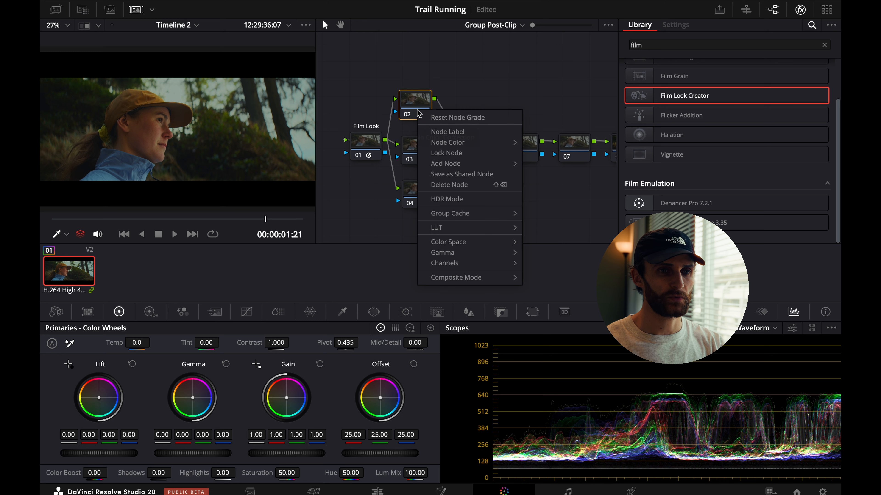
left_click(435, 133)
type("Cont")
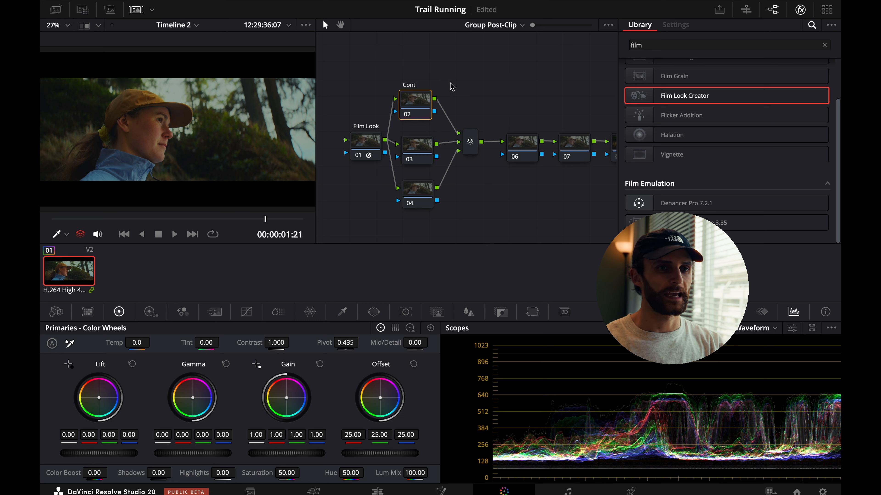
Shape the Cont node's custom curve by lowering its white point and bending the highlight handle upward into a soft shoulder.
left_click(426, 110)
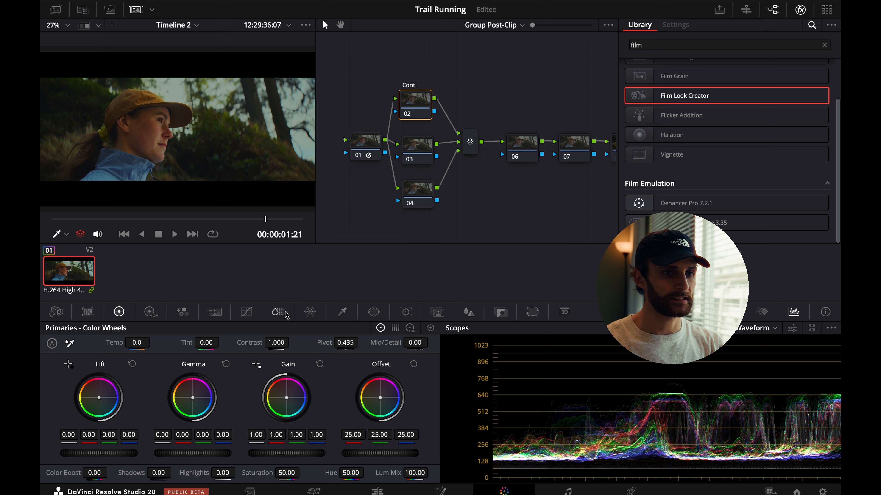
left_click(261, 312)
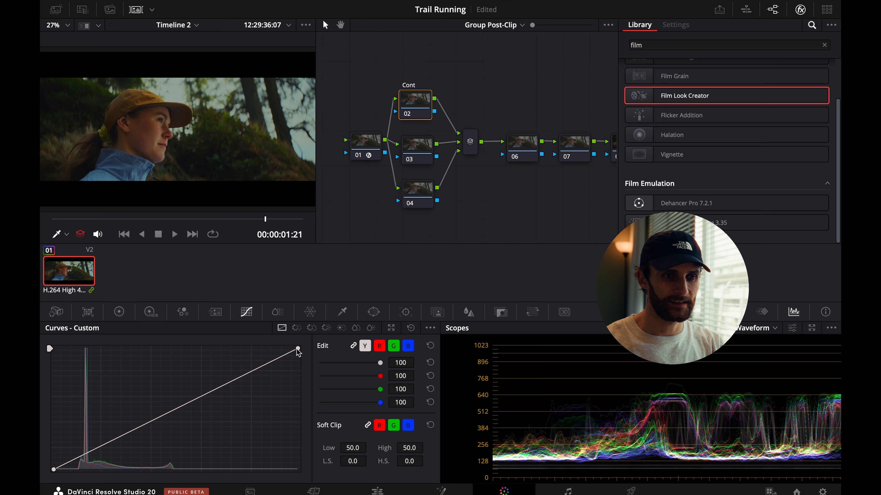
left_click_drag(298, 352, 299, 377)
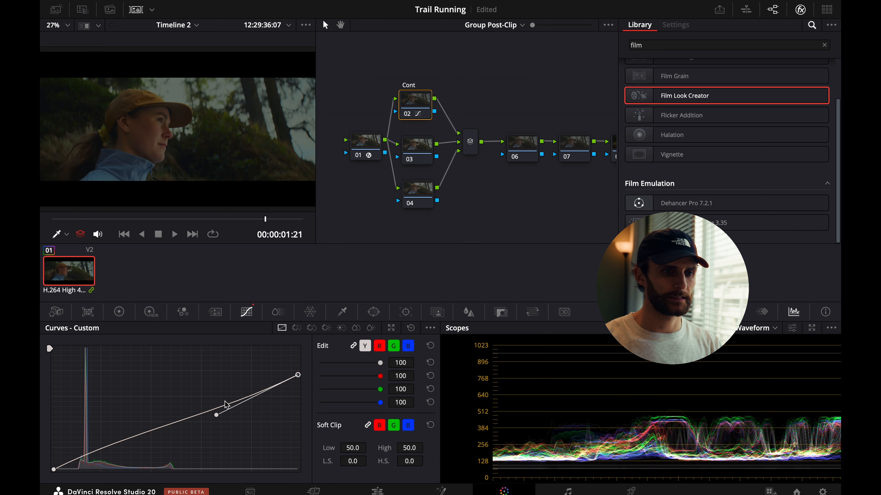
left_click_drag(220, 420, 250, 347)
left_click_drag(300, 377, 302, 365)
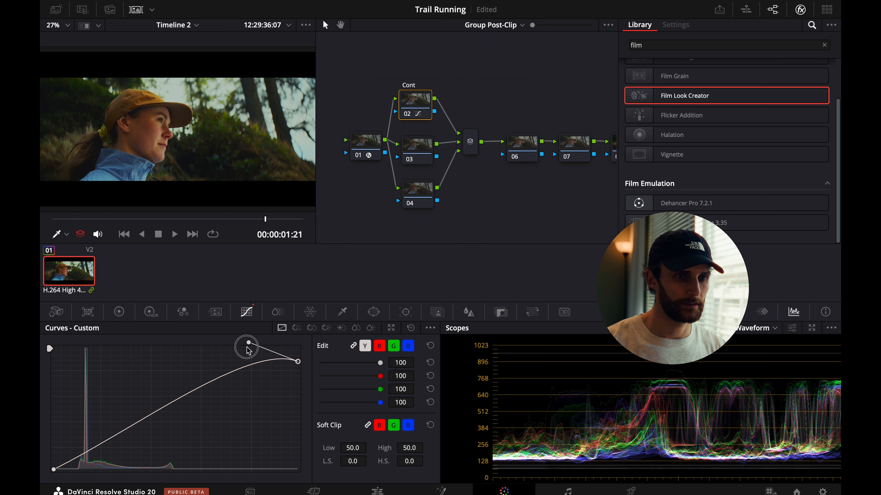
left_click_drag(298, 362, 297, 368)
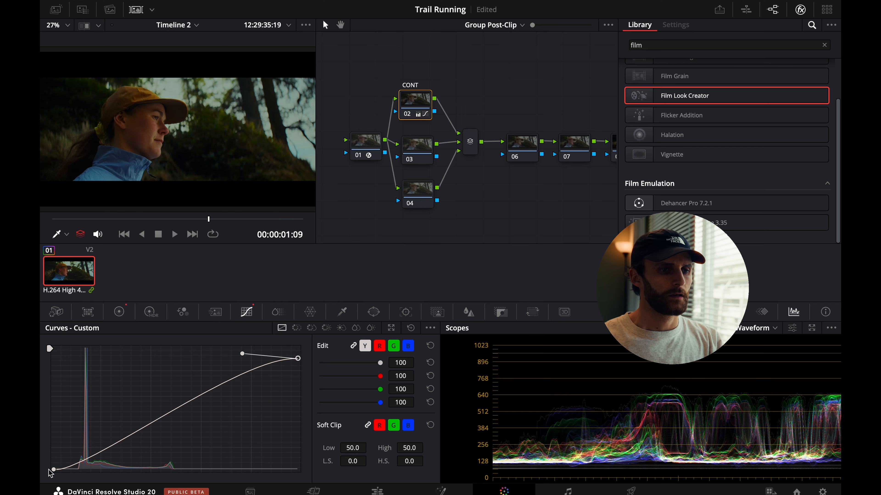
left_click(55, 471)
left_click(297, 358)
left_click(54, 469)
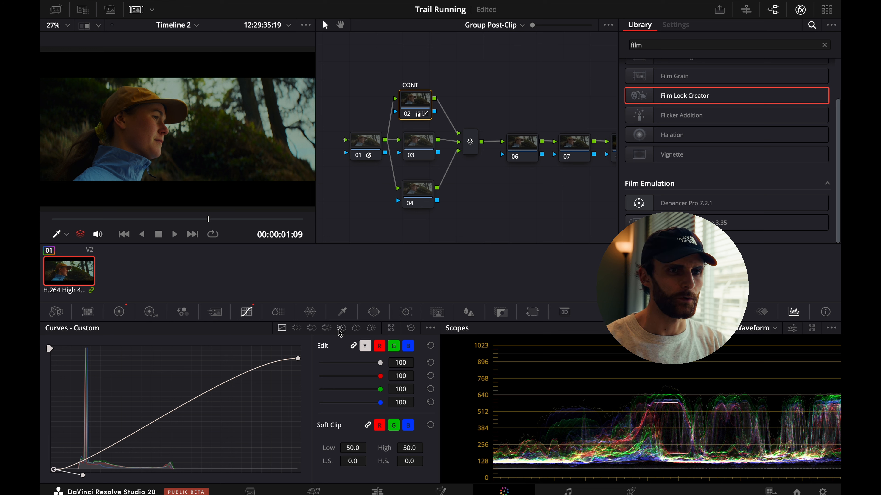
Label node 03, the middle of the three parallel nodes, "Split Tone".
left_click_drag(414, 143, 415, 152)
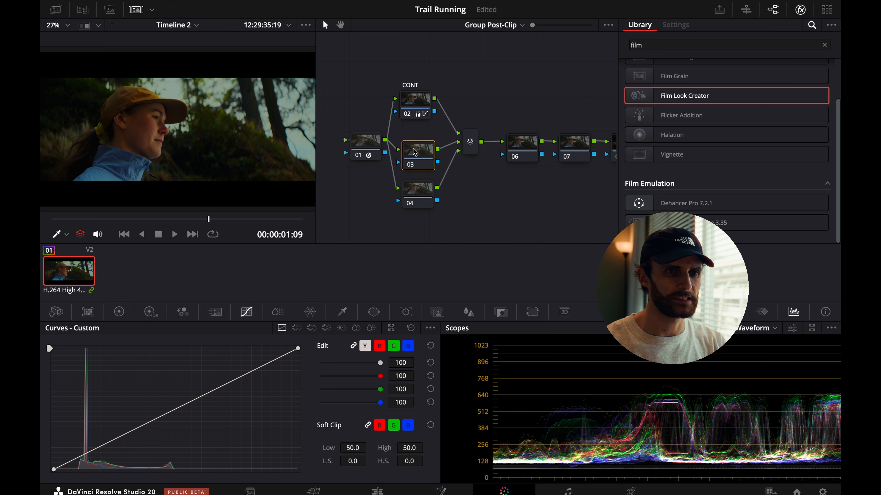
right_click(414, 153)
left_click(458, 169)
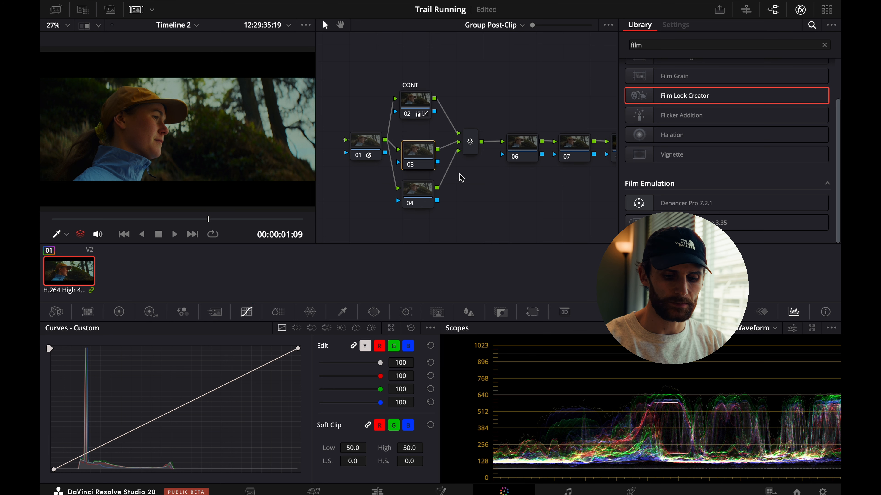
type("Sp;l")
key("BackSpace")
key("BackSpace")
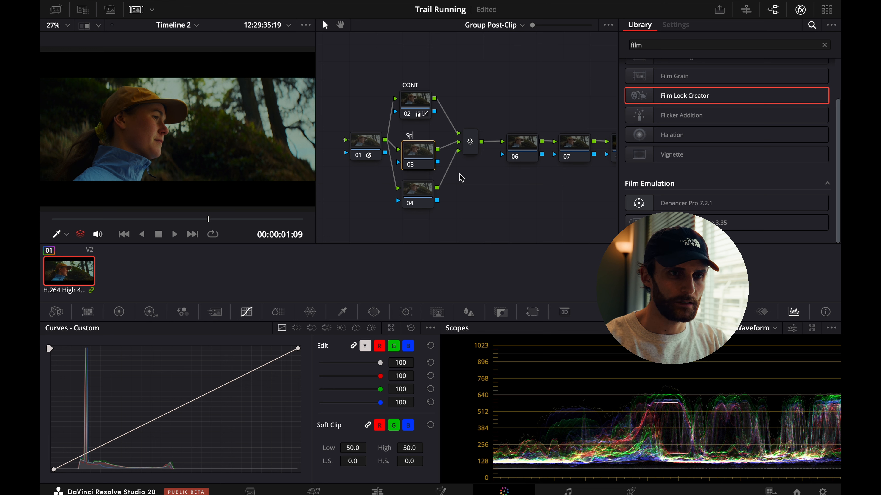
type("lit")
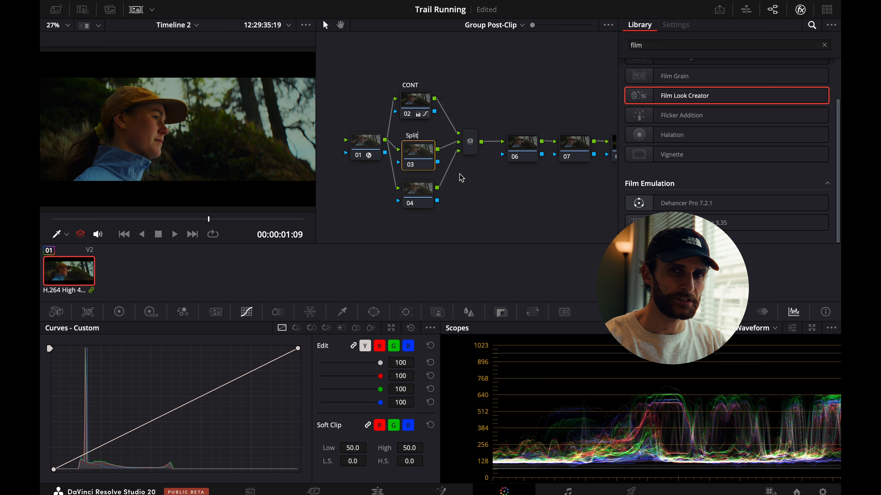
type(" Tone")
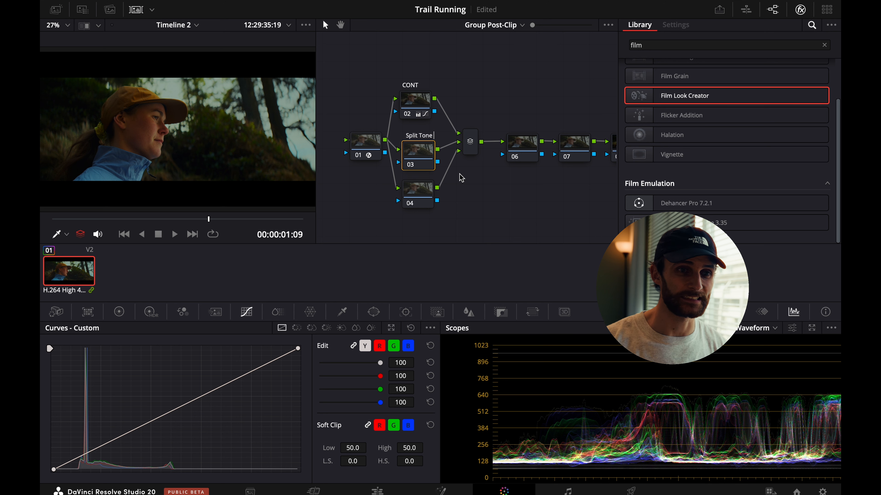
Expand the Split Tone node's custom curves into a floating window, unlink the channels, and position the window so the viewer stays visible.
left_click_drag(422, 143, 422, 144)
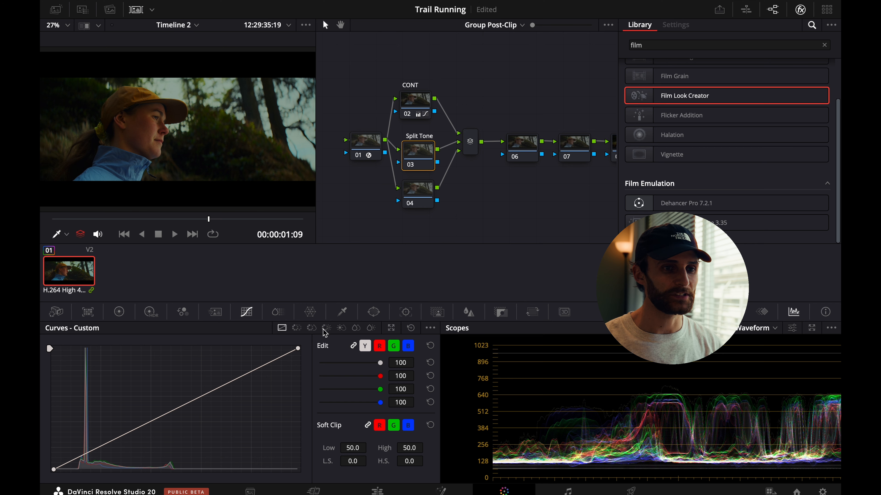
left_click(391, 328)
left_click_drag(492, 129, 355, 83)
left_click(761, 99)
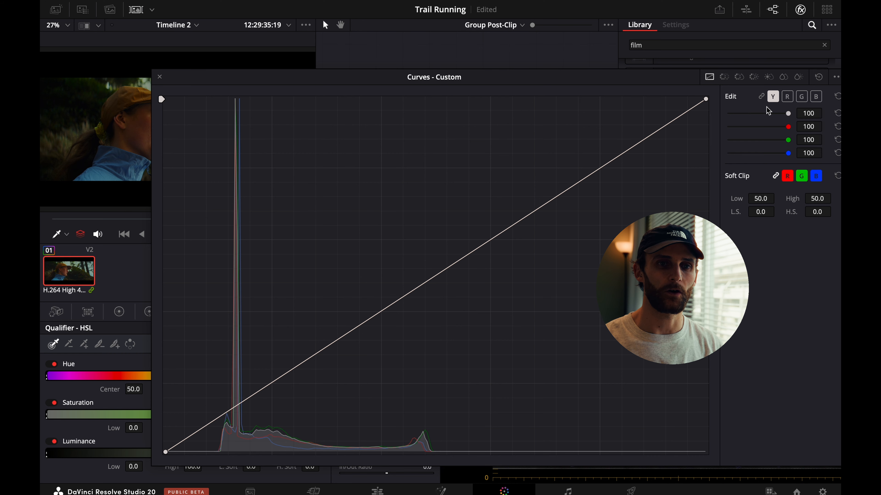
left_click_drag(652, 88, 642, 83)
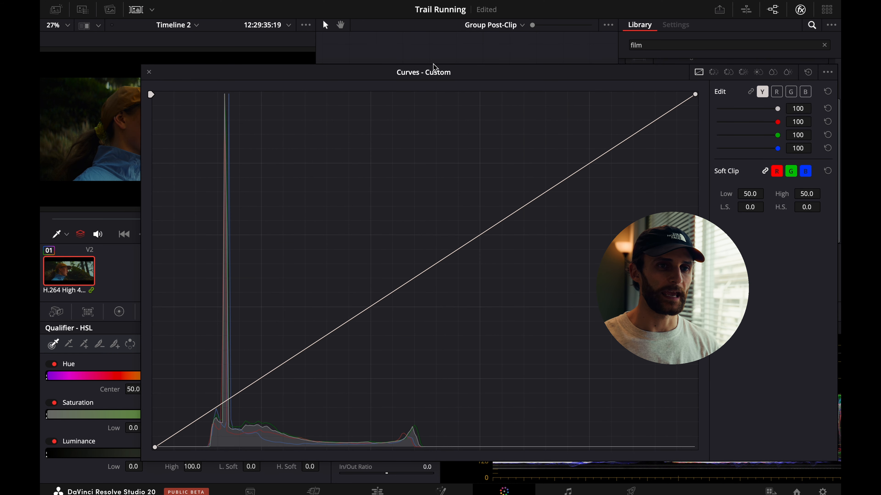
left_click_drag(368, 73, 381, 98)
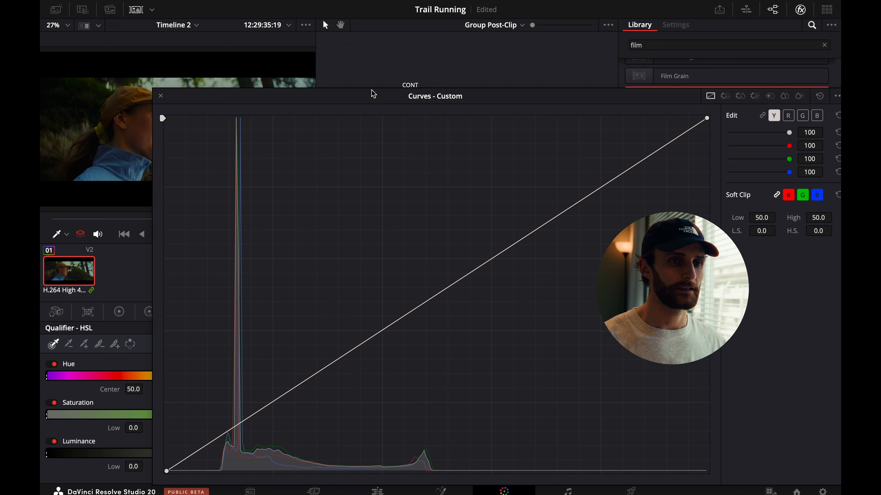
left_click_drag(373, 93, 432, 53)
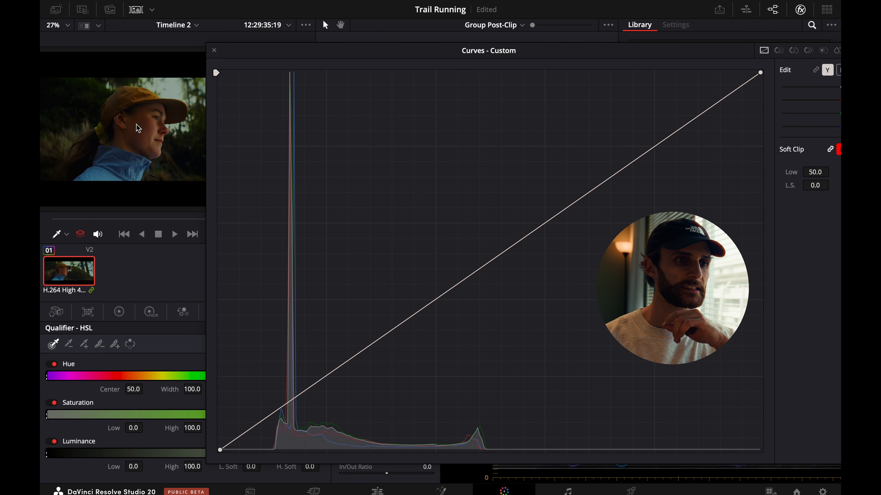
Sample the woman's cheek to mark her skin tone on the curves, and turn off Editable Splines.
left_click(152, 129)
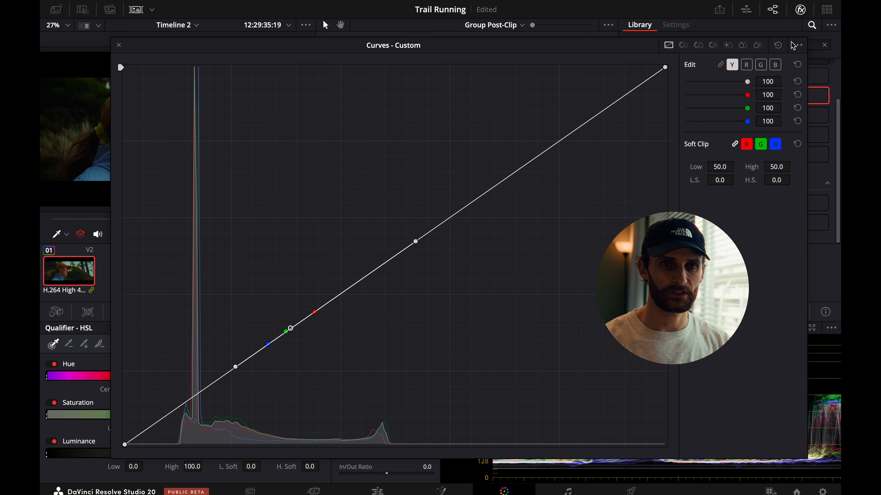
left_click(794, 45)
left_click(800, 119)
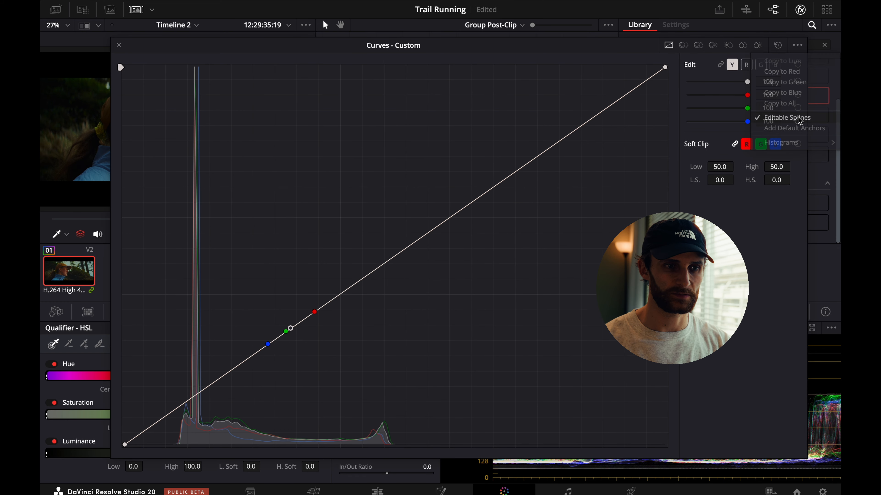
Slightly lift the blue curve in the shadows, keeping the skin-tone point as an anchor.
left_click_drag(311, 49, 355, 48)
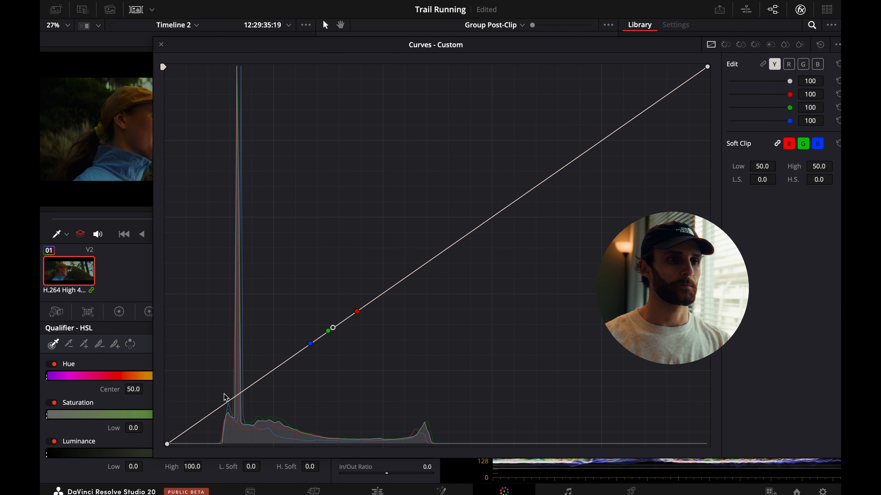
left_click_drag(288, 50, 303, 51)
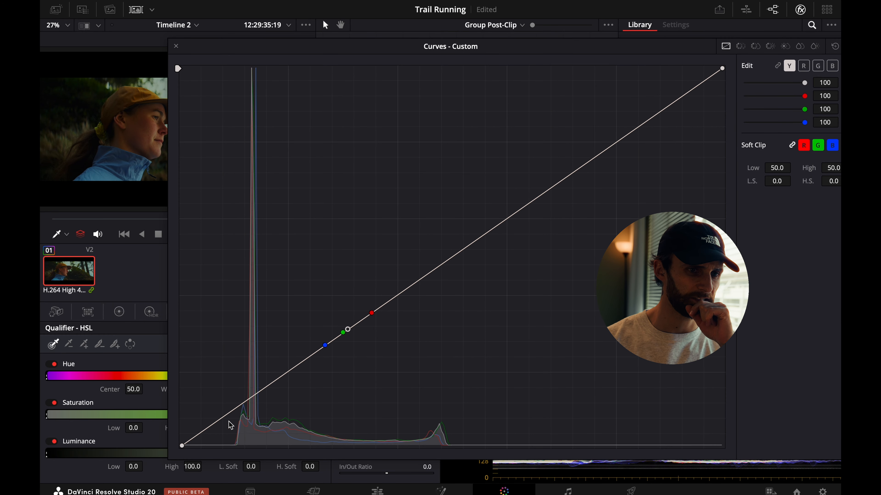
left_click(833, 66)
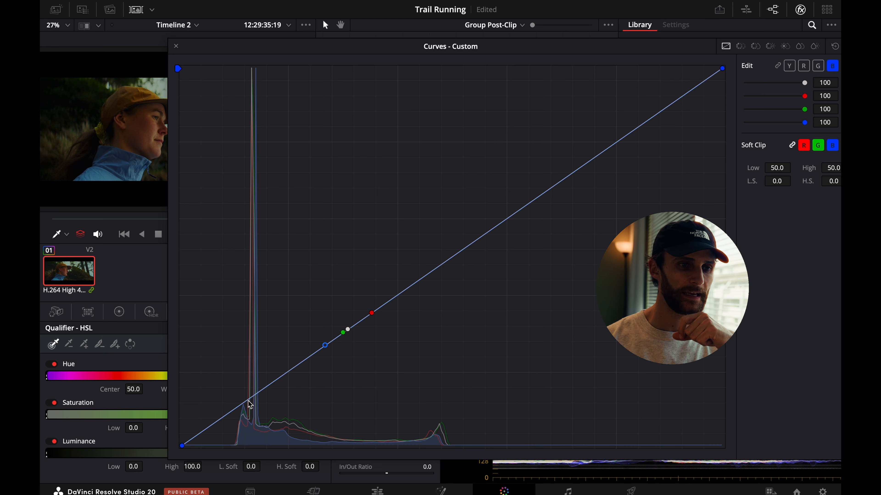
left_click_drag(248, 402, 243, 396)
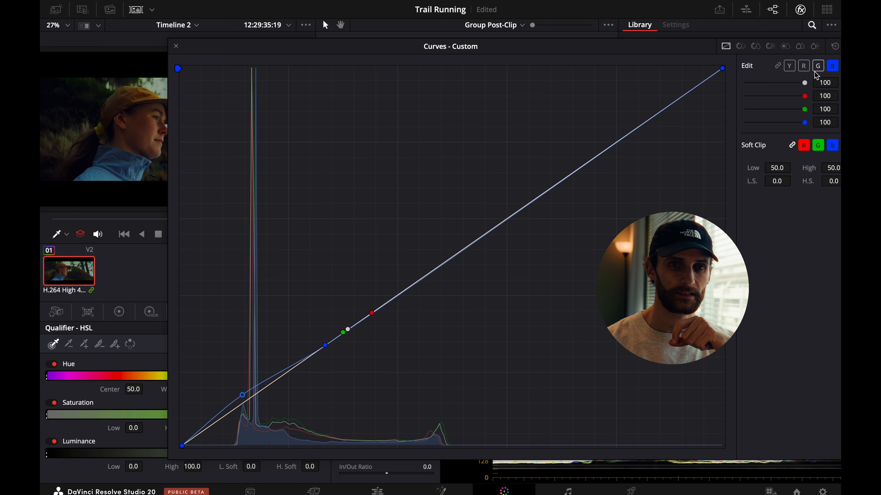
Anchor the green curve just below the skin-tone point and lift its shadows slightly, a little less than the blue curve.
left_click(819, 66)
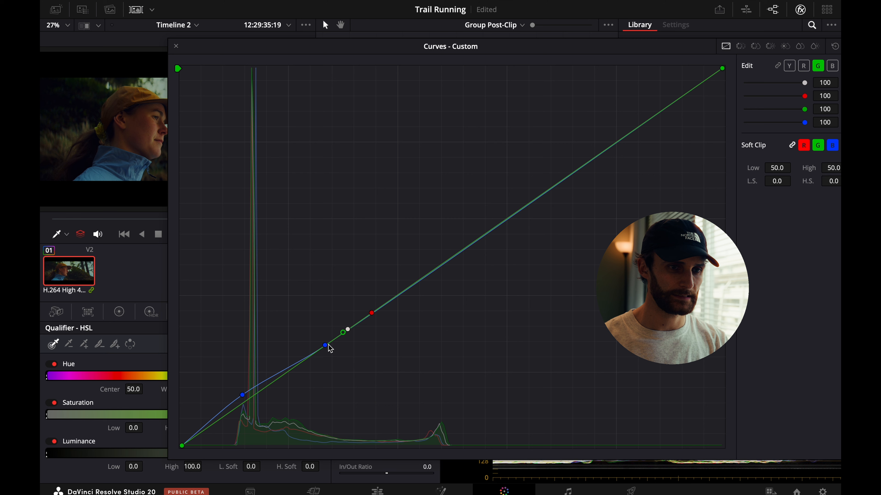
left_click_drag(331, 344, 322, 349)
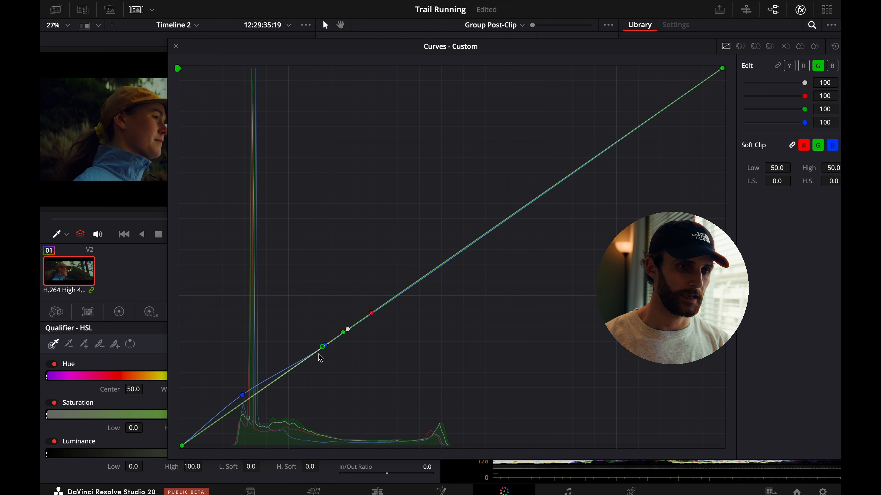
left_click(246, 402)
left_click_drag(247, 402, 244, 398)
left_click(246, 401)
left_click(246, 402)
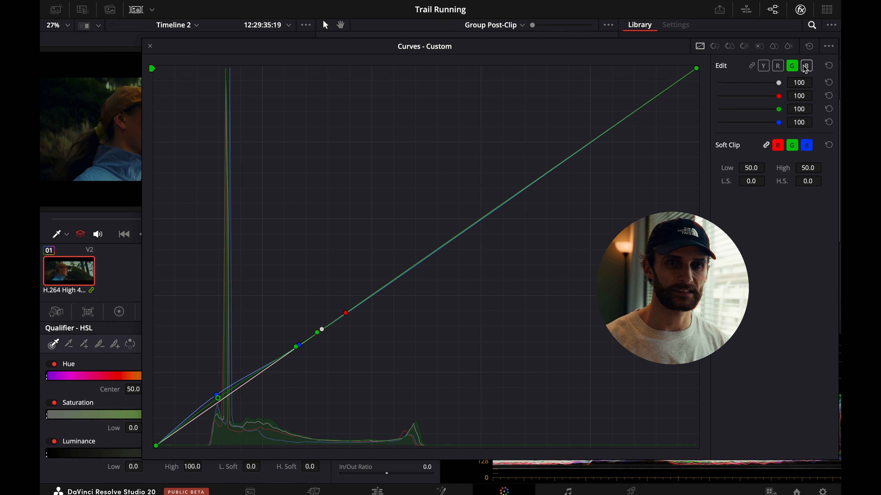
Anchor the red curve just above its skin-tone point and raise it slightly higher up toward the highlights.
left_click(778, 65)
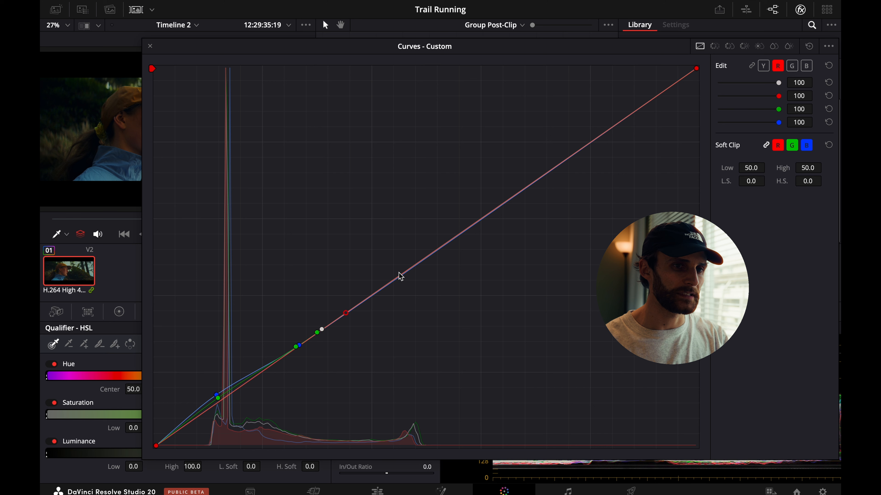
left_click(355, 307)
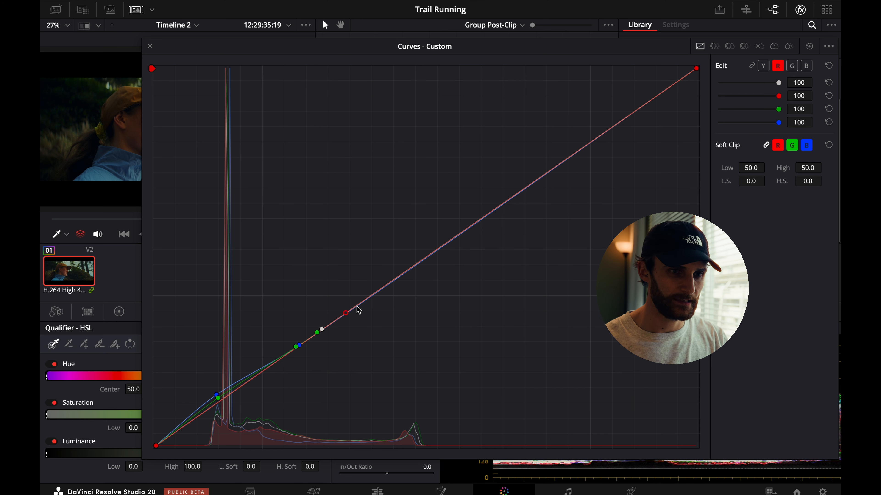
left_click(357, 305)
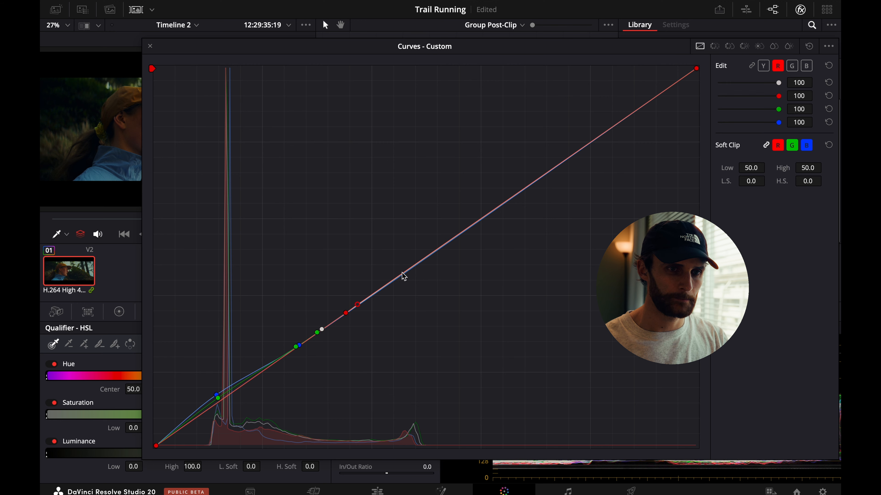
left_click_drag(402, 276, 399, 265)
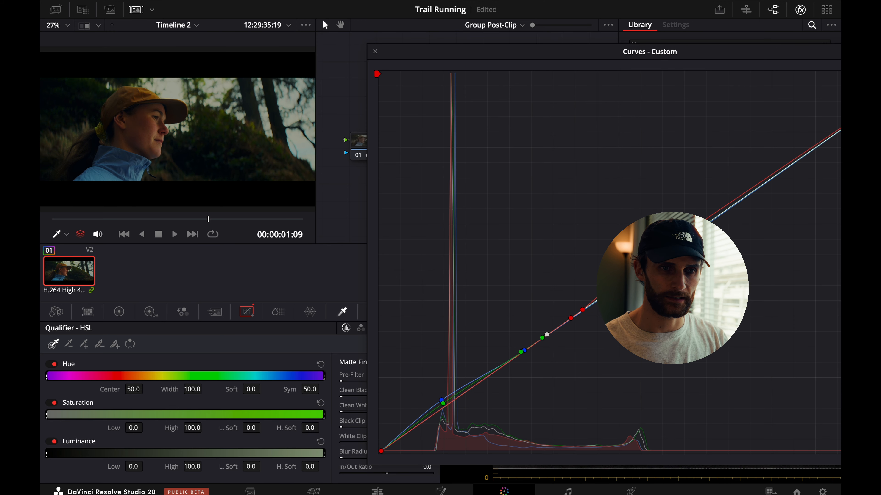
Add an anchor to the blue curve just above the skin-tone points and another control point higher toward the highlights.
left_click_drag(572, 59, 424, 50)
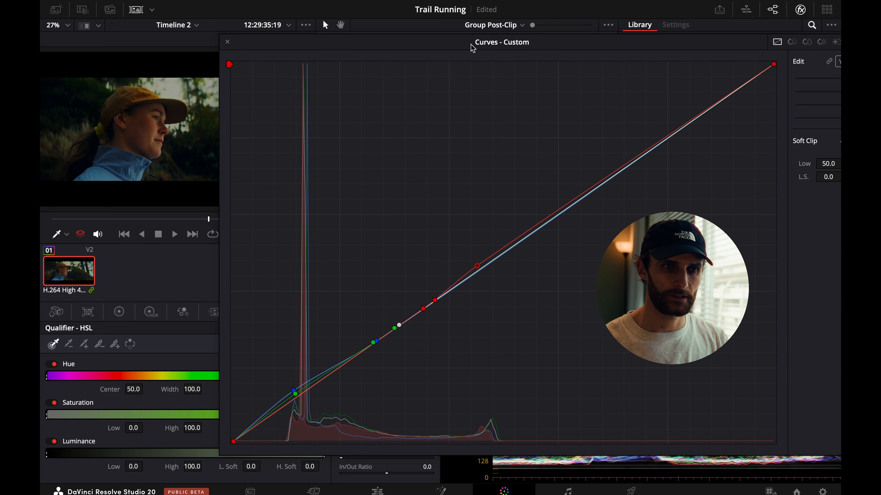
left_click_drag(478, 48, 424, 48)
left_click(829, 62)
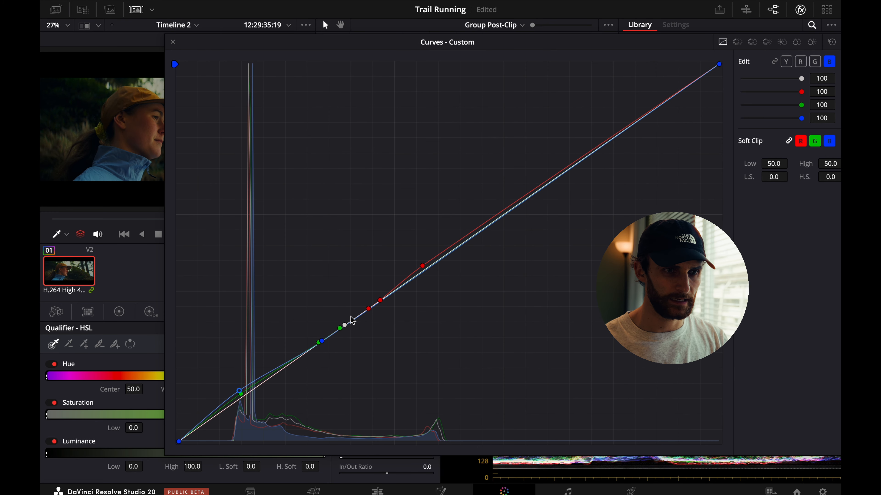
left_click(380, 309)
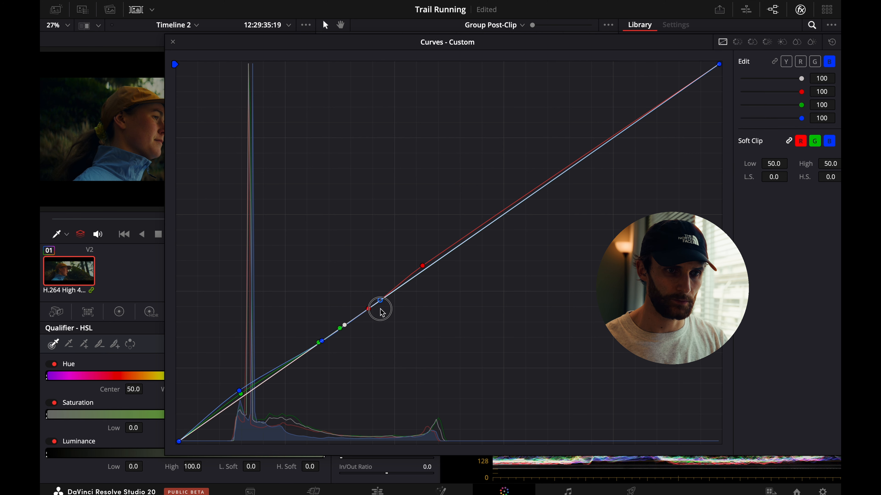
left_click(426, 273)
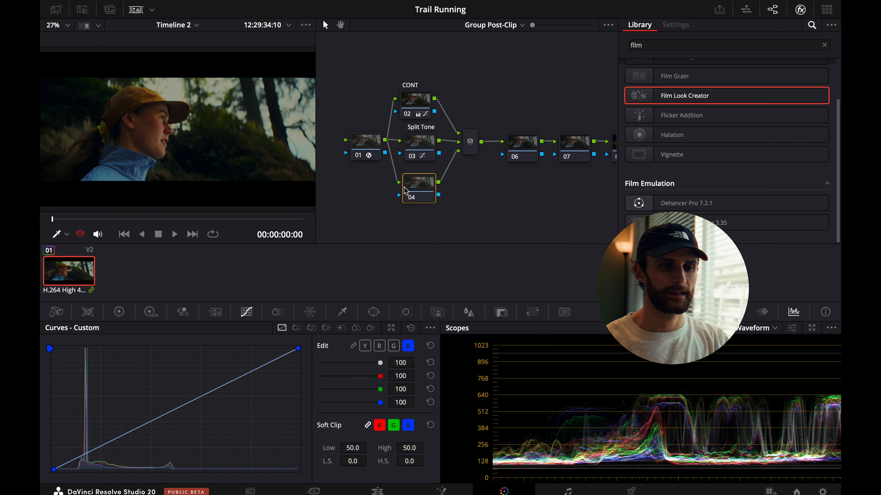
Label the third parallel node Mids/Hi and set its primary gamma to 0.02 and gain to 0.99.
left_click_drag(405, 189, 413, 197)
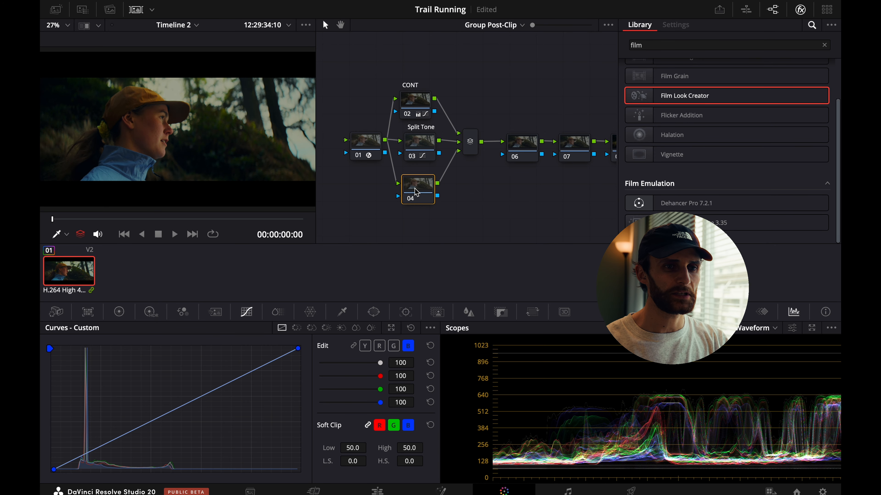
right_click(416, 194)
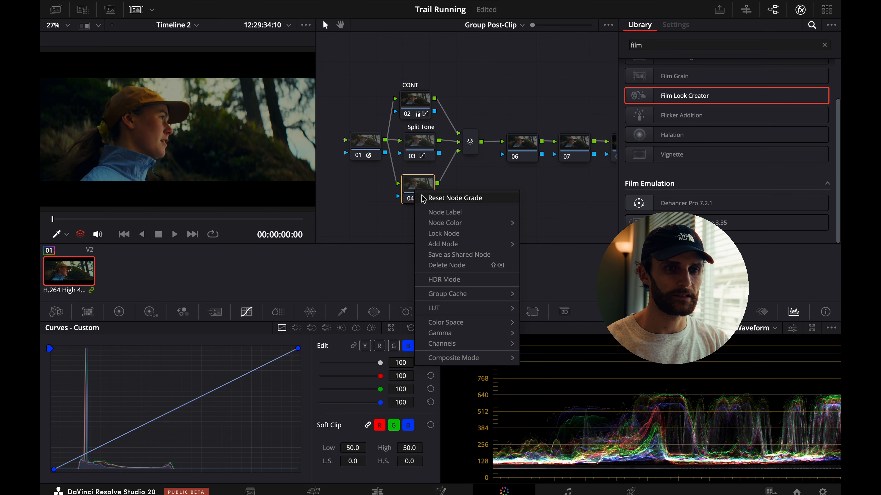
left_click(440, 209)
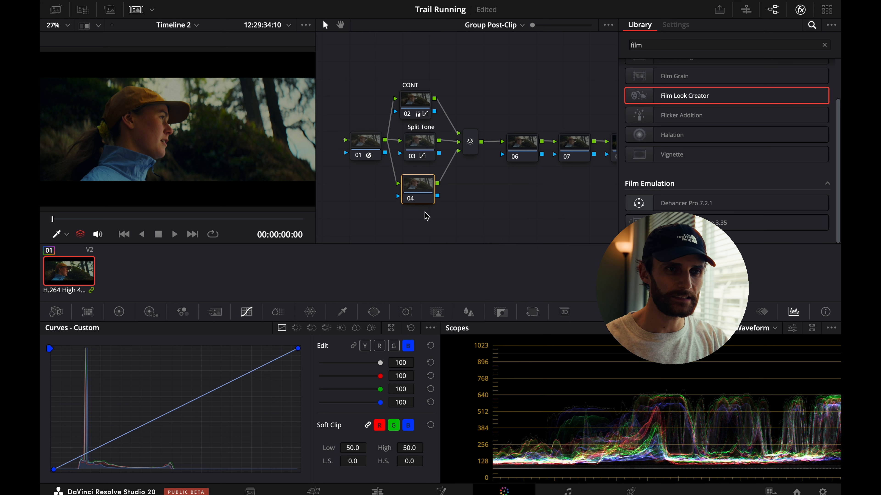
right_click(427, 188)
left_click(437, 204)
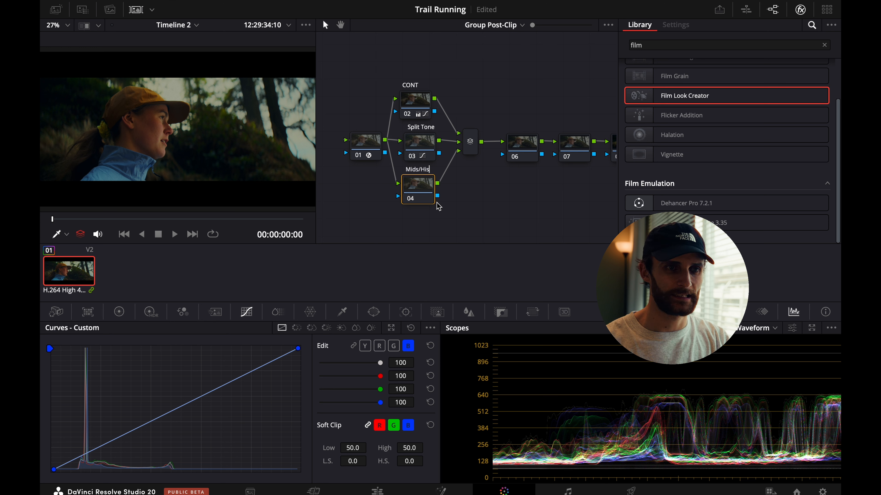
type("Mids/Hi")
key("Return")
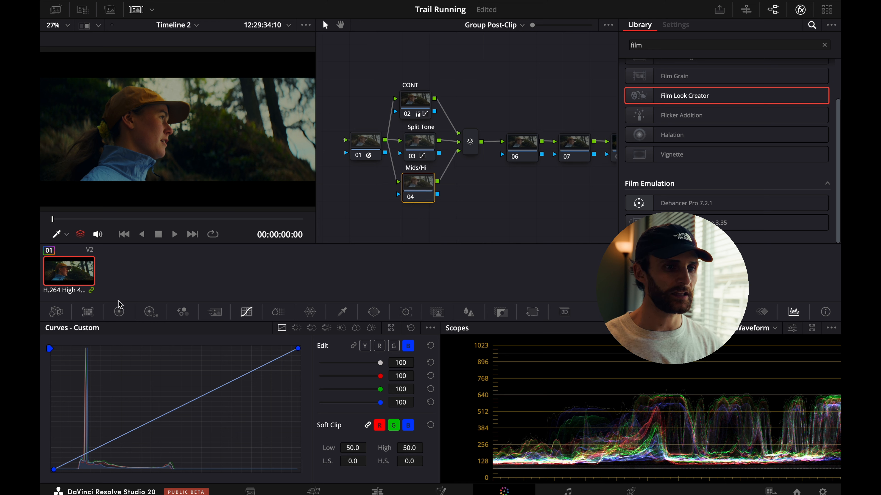
left_click(119, 312)
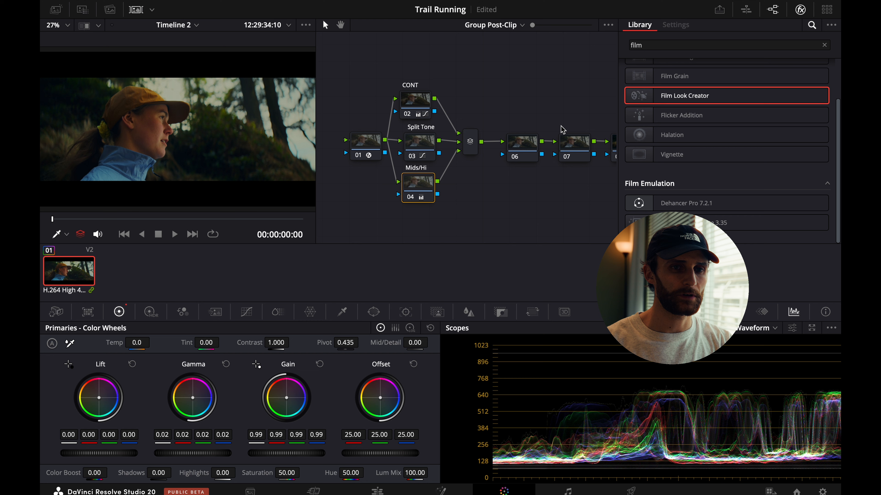
Find the Resolve FX Light Glow effect in the effects library and apply it to node 07.
scroll(544, 156, "right", 5)
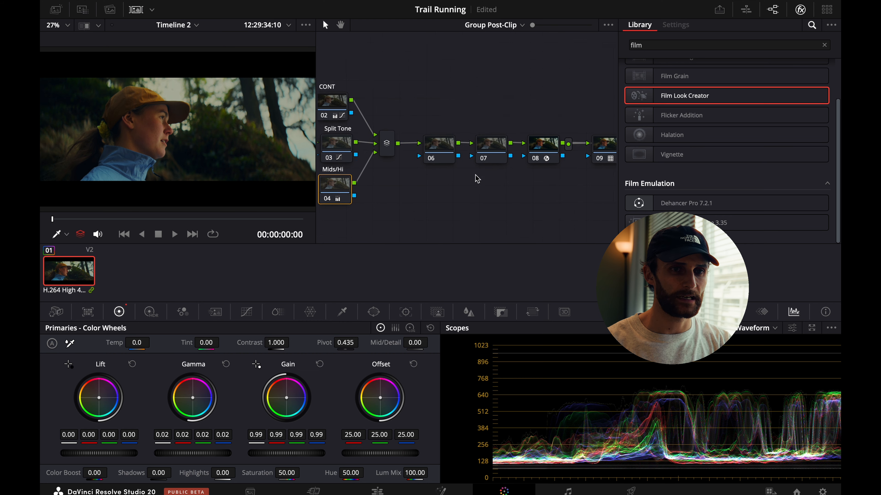
scroll(477, 178, "right", 2)
left_click(457, 163)
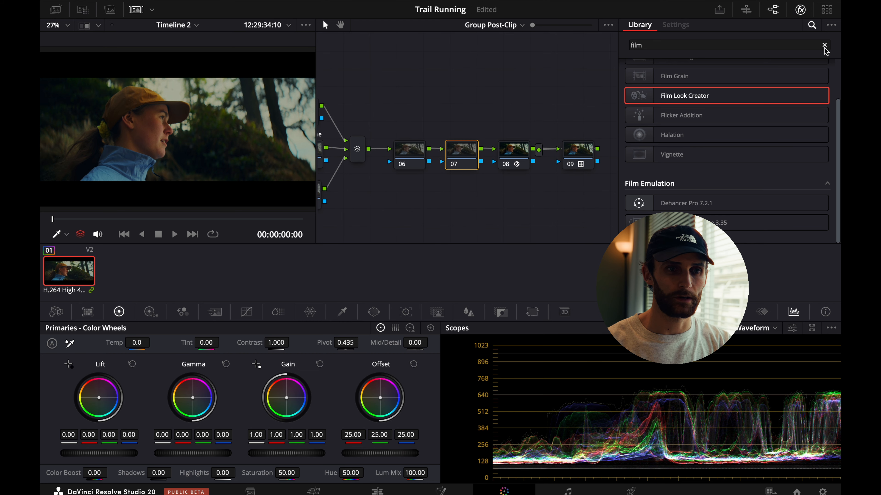
left_click(824, 45)
left_click(455, 161)
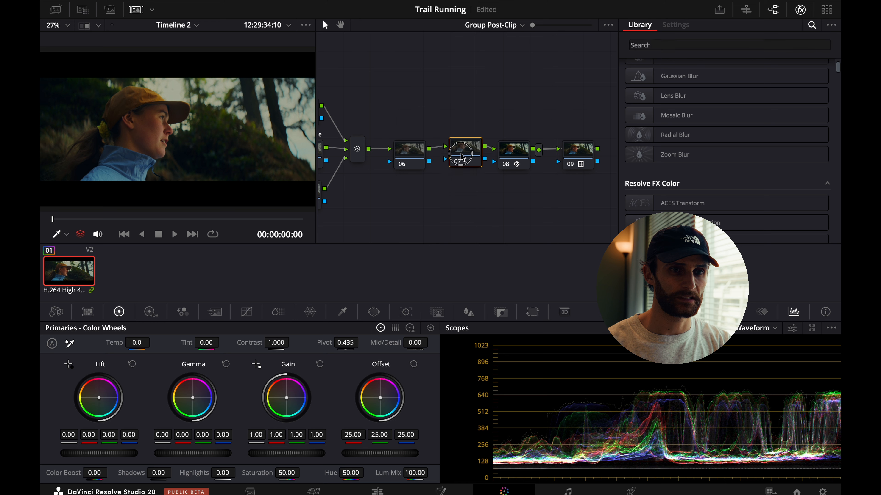
left_click(513, 158)
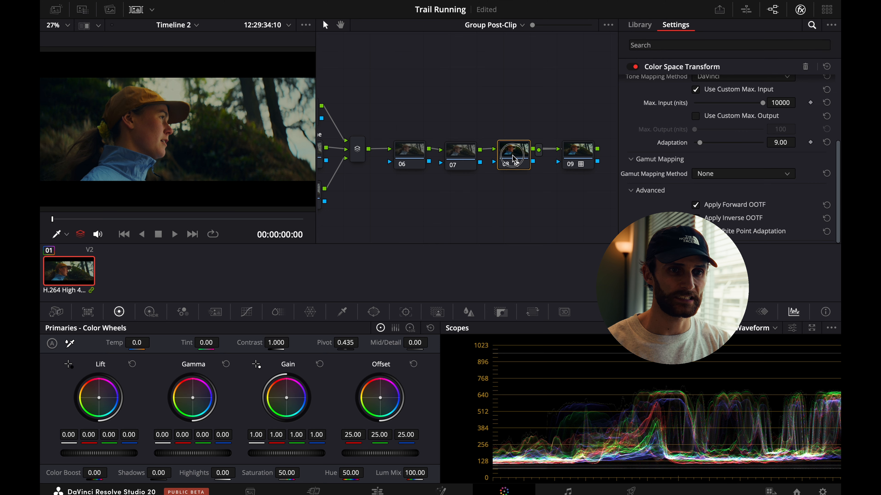
left_click(465, 160)
left_click(684, 48)
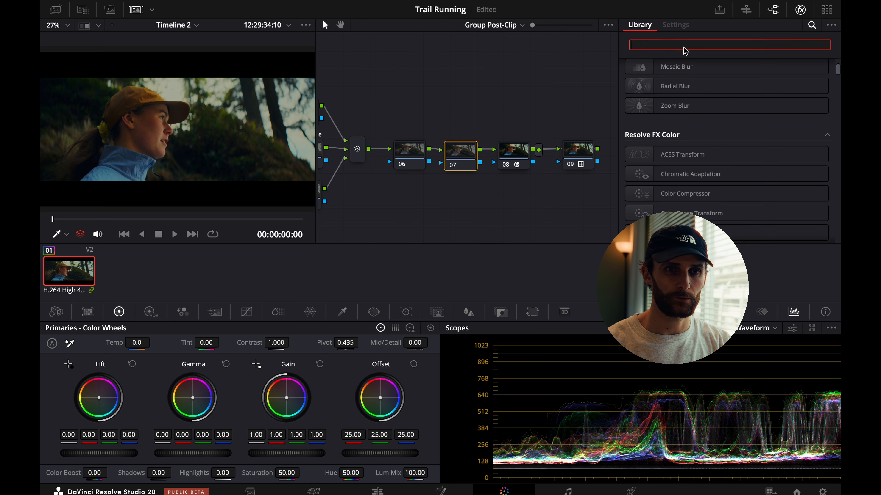
type("glow")
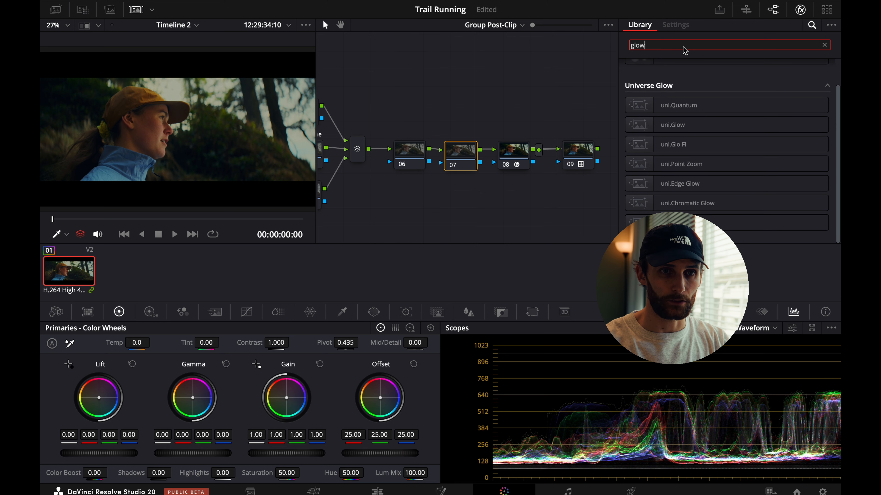
scroll(680, 104, "up", 2)
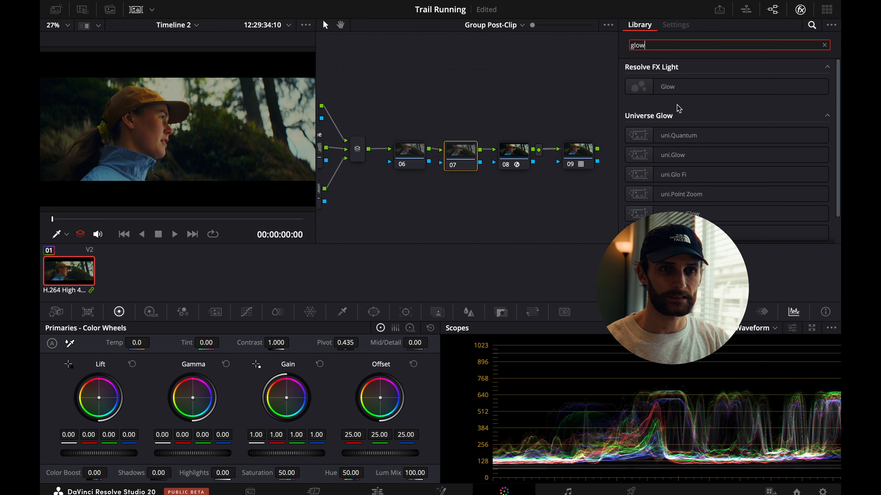
left_click_drag(670, 87, 464, 158)
Lower the Glow effect's threshold and set its spread to 0.
scroll(696, 131, "up", 3)
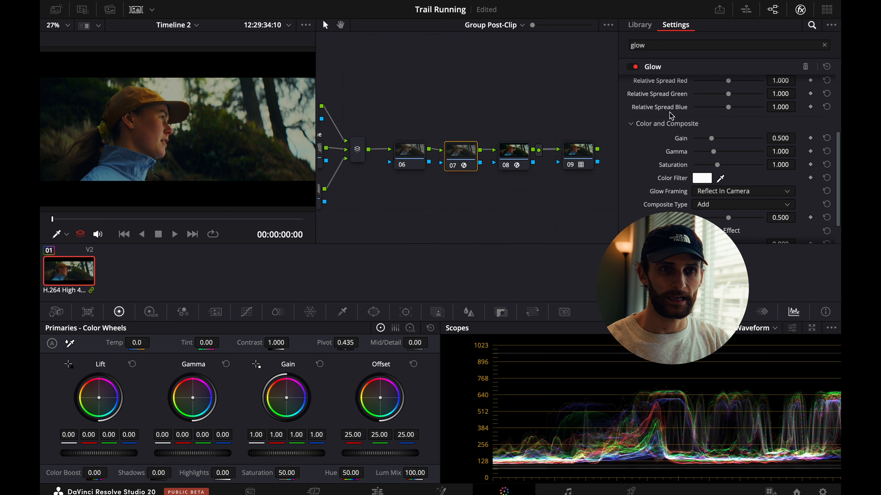
left_click_drag(745, 96, 662, 101)
left_click_drag(711, 153, 644, 165)
Change the Glow effect's composite type to Softlight.
scroll(643, 166, "down", 5)
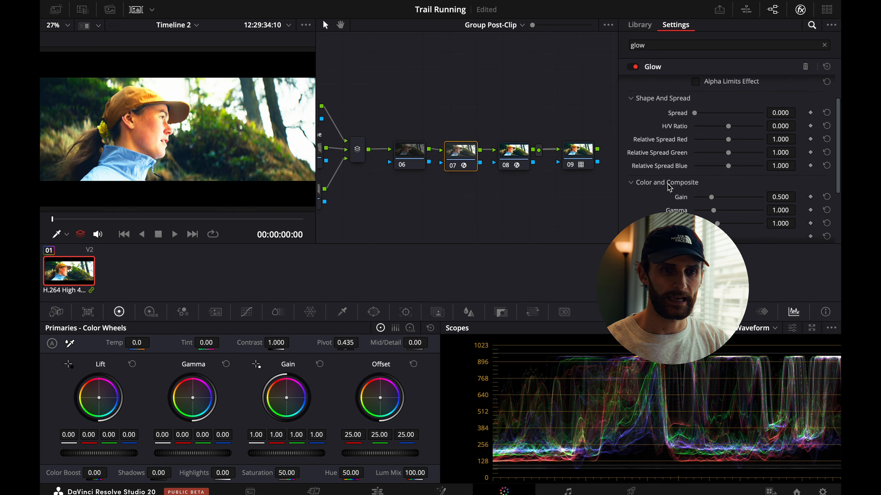
left_click(758, 176)
left_click(765, 272)
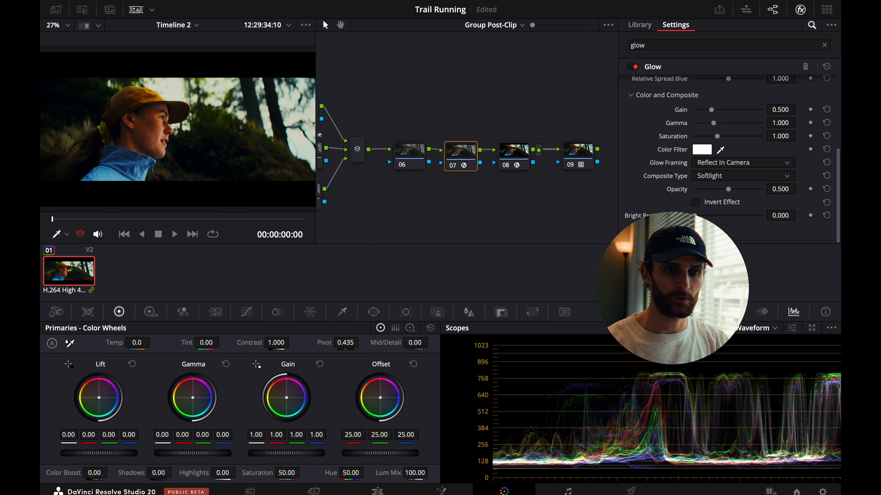
Compare the picture with and without the Glow node and lower the effect's global blend.
key("super+d")
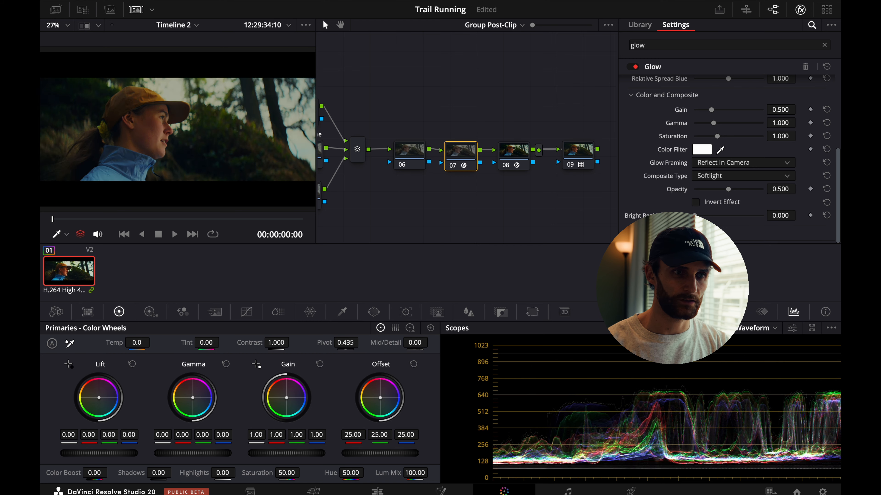
key("super+d")
key("super+d")
key("super+d")
scroll(643, 198, "down", 1)
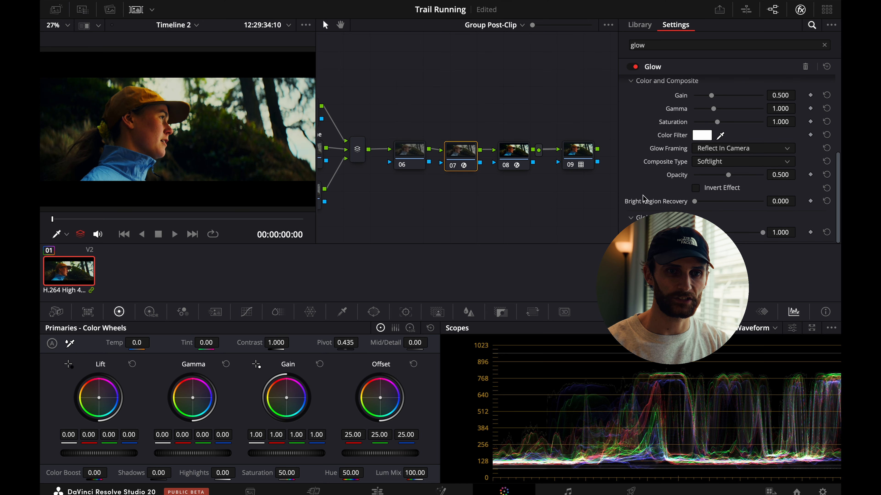
left_click_drag(762, 232, 701, 232)
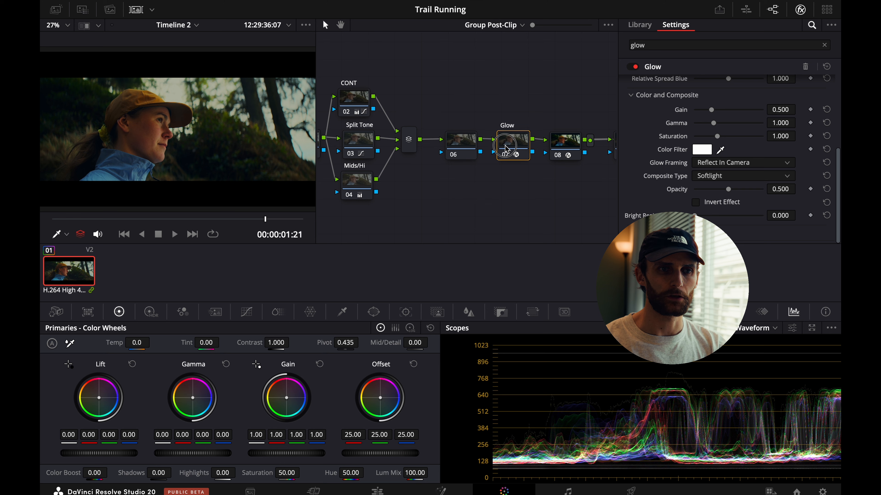
Delete the unused node before Glow and move the remaining end nodes closer to the layer mixer.
left_click(465, 152)
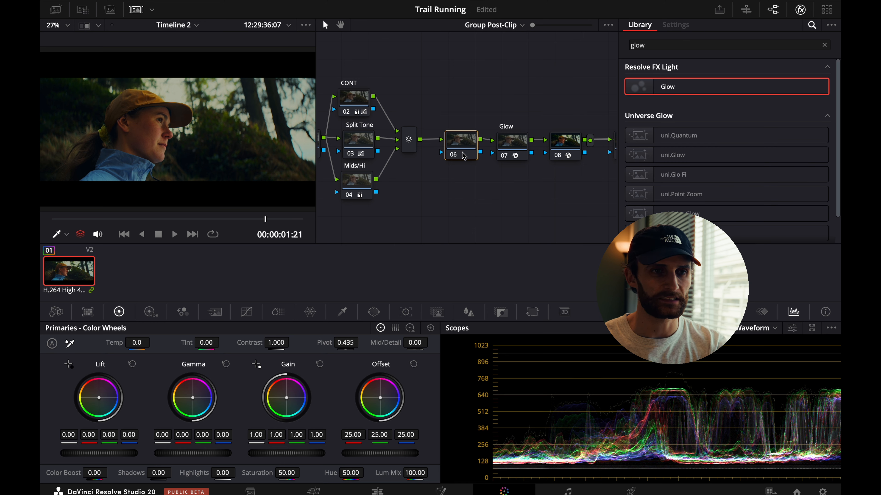
key("Delete")
left_click_drag(583, 130, 510, 125)
left_click(588, 108)
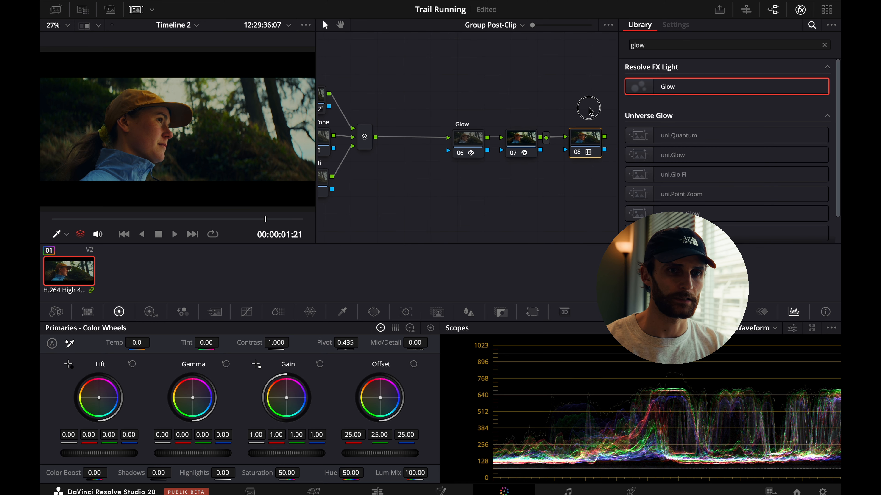
left_click_drag(589, 108, 439, 158)
left_click_drag(468, 145, 399, 142)
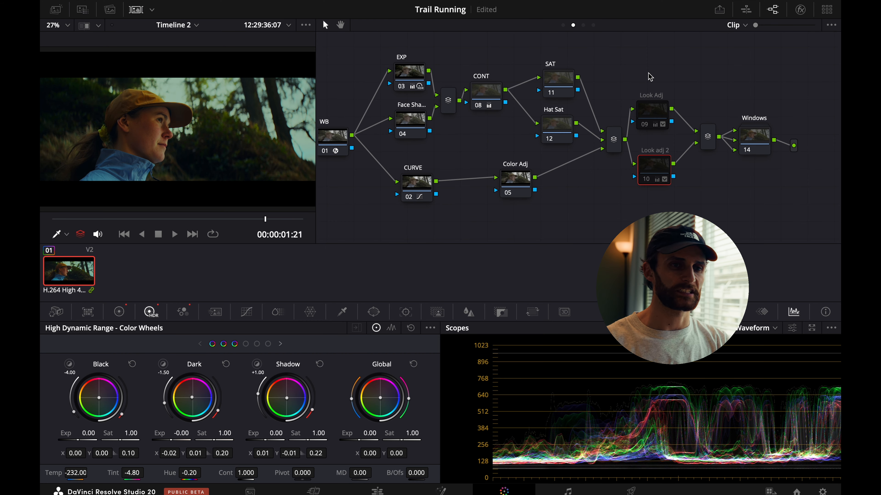
Enable the Look Adj node in the clip-level node tree and compare the picture with and without it.
mouse_move(649, 124)
left_mouse_down()
mouse_move(649, 104)
mouse_move(647, 123)
left_mouse_up()
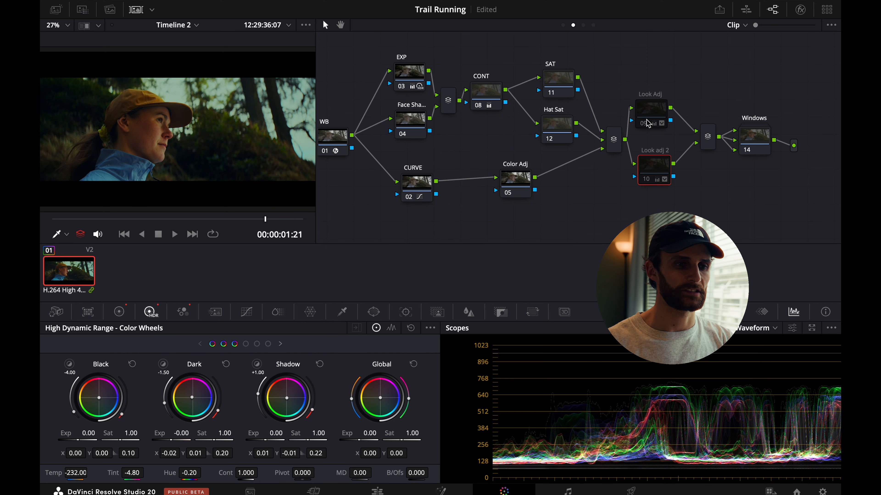
left_click(121, 312)
key("alt+z")
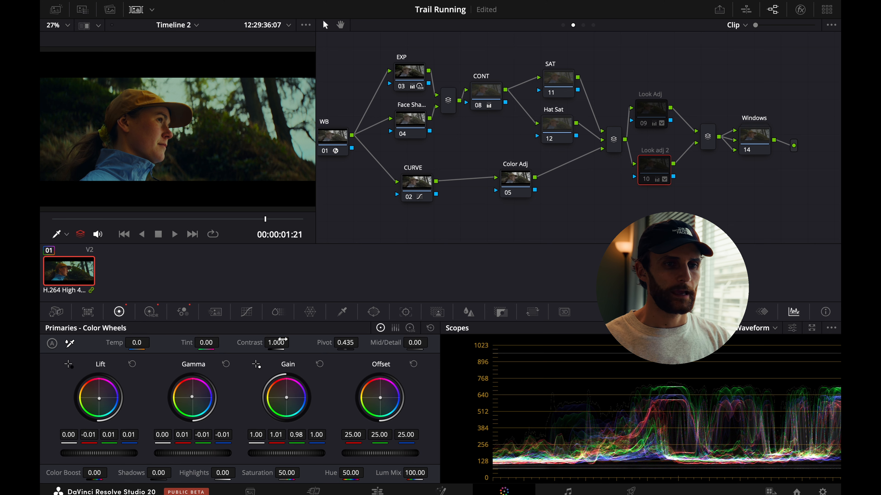
left_click(647, 113)
key("ctrl+d")
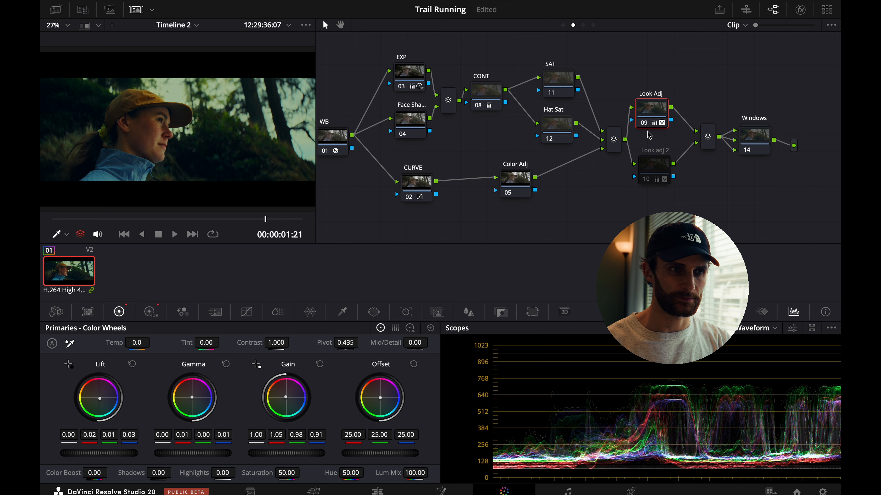
key("ctrl+d")
key("ctrl+d")
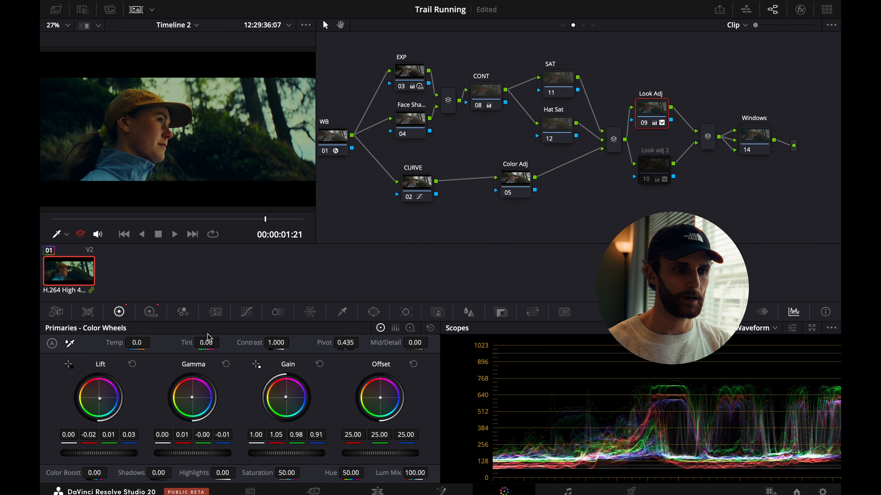
Examine the Look Adj node's log and HDR wheel adjustments and view the graded shot full screen.
key("alt+z")
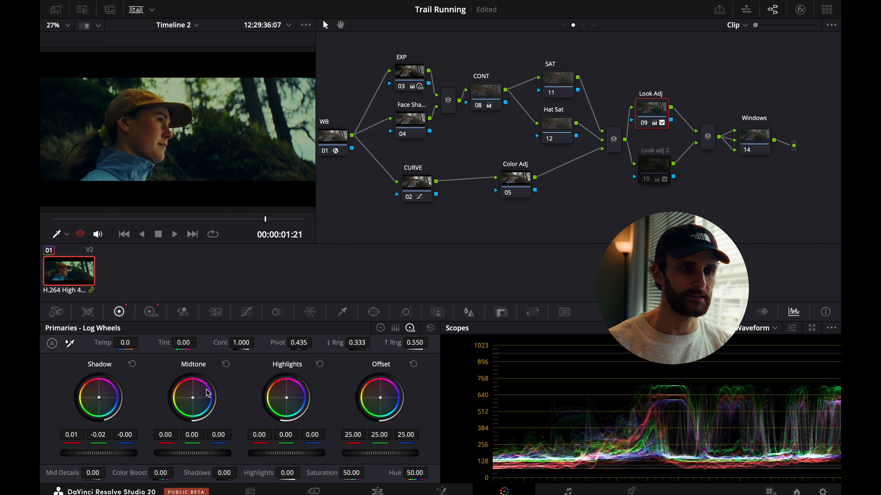
left_click(157, 314)
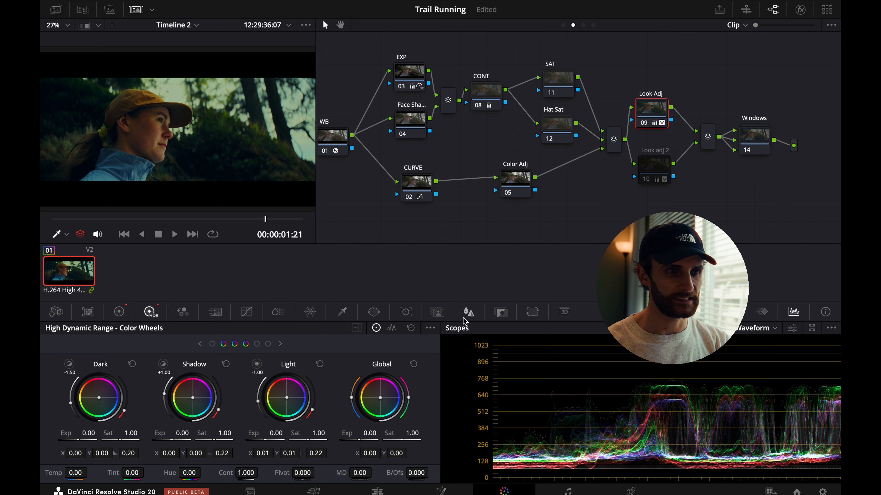
key("super+f")
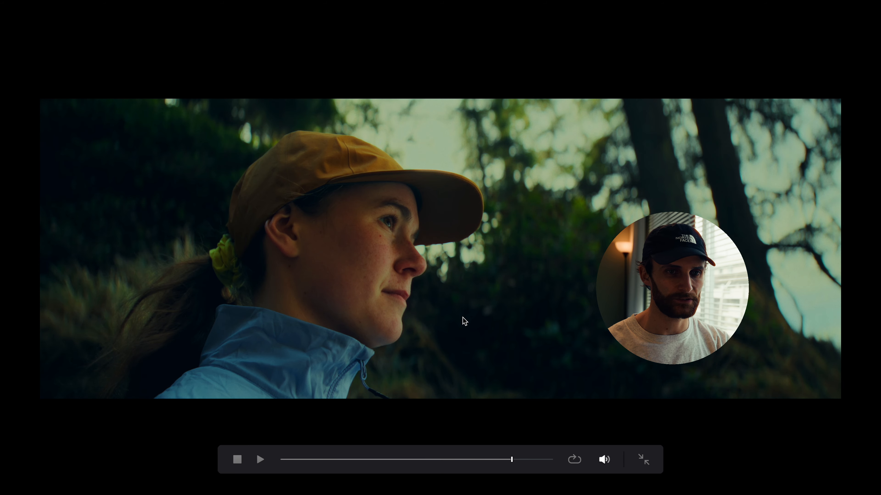
key("Escape")
Enable the Look adj 2 node and review its primary, log and HDR color wheel adjustments.
left_click_drag(659, 167, 658, 165)
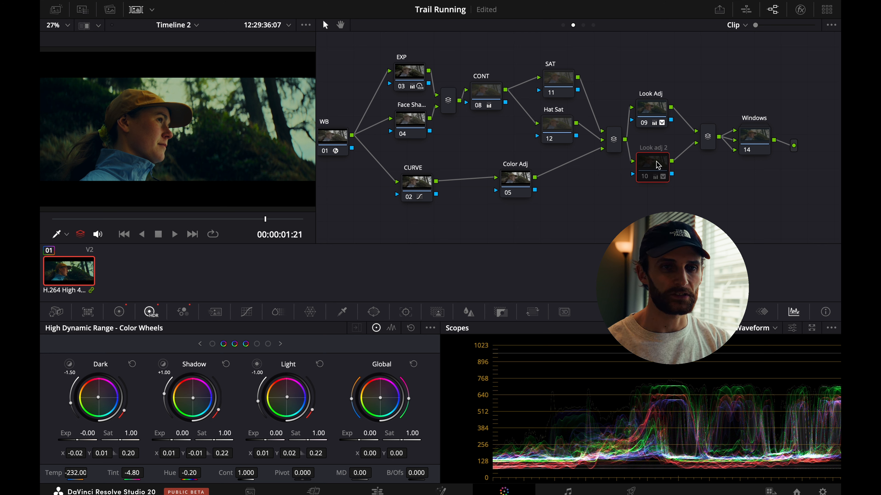
key("ctrl+d")
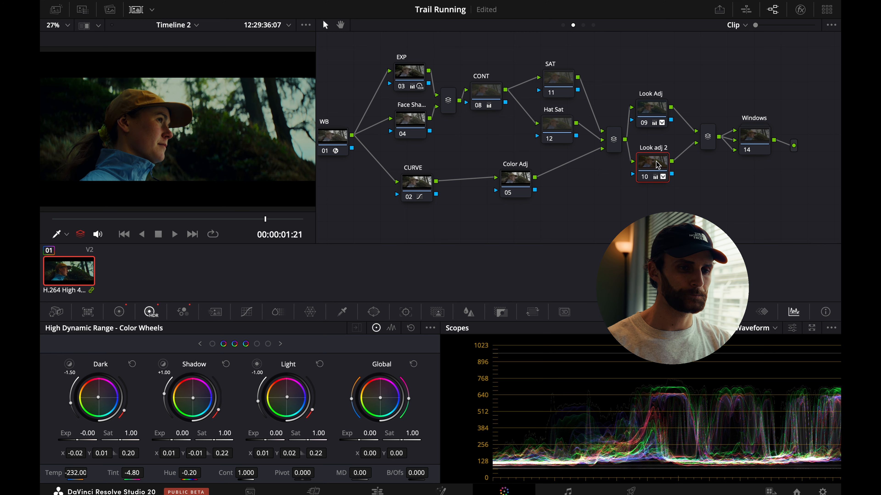
left_click(126, 312)
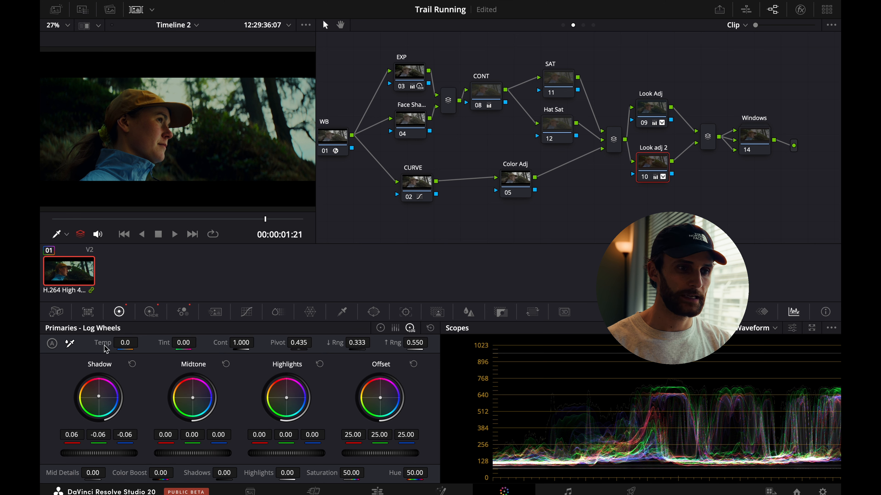
key("alt+z")
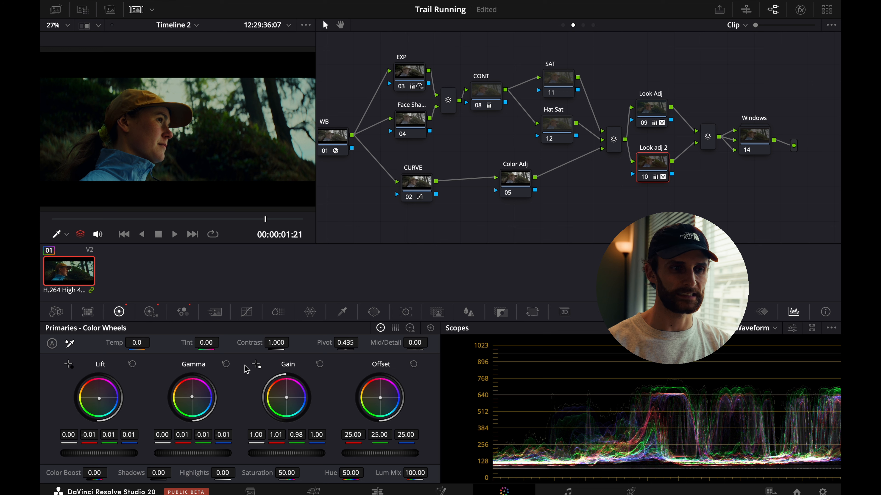
left_click(410, 327)
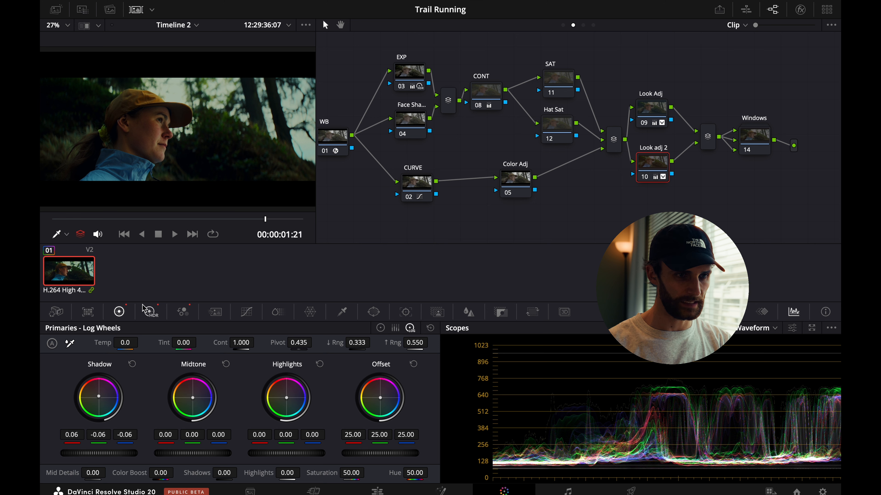
left_click(151, 313)
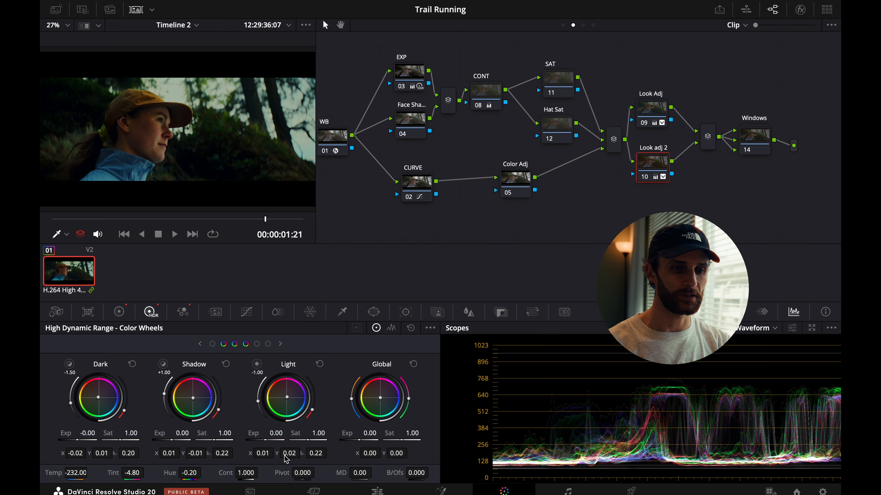
Check the Look adj 2 node's HDR highlight wheel and RGB Mixer settings.
left_click(257, 343)
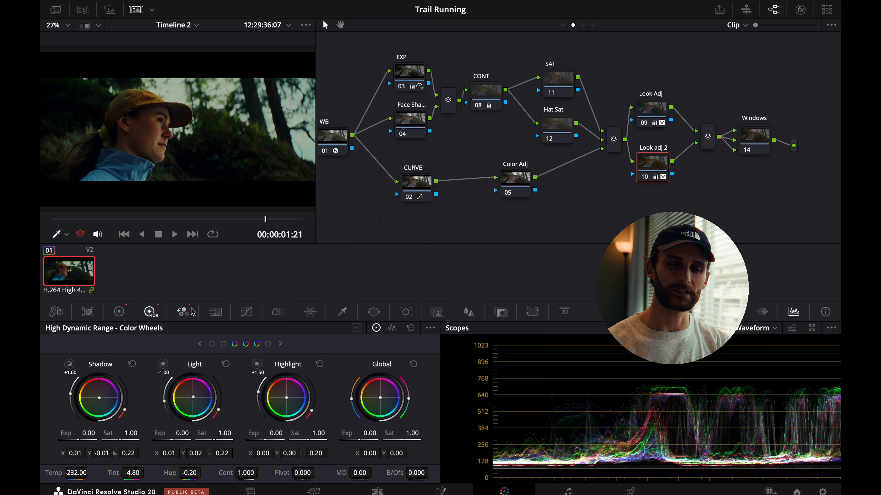
left_click(183, 312)
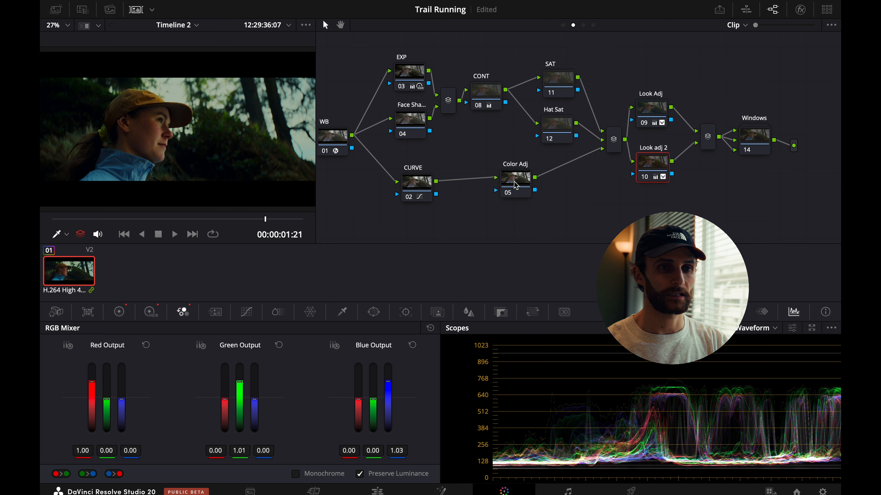
In the Color Adj node, sample the hat's hue on the Hue Vs Sat curve and raise its saturation to 1.08.
mouse_move(516, 185)
left_mouse_down()
mouse_move(507, 186)
mouse_move(518, 189)
left_mouse_up()
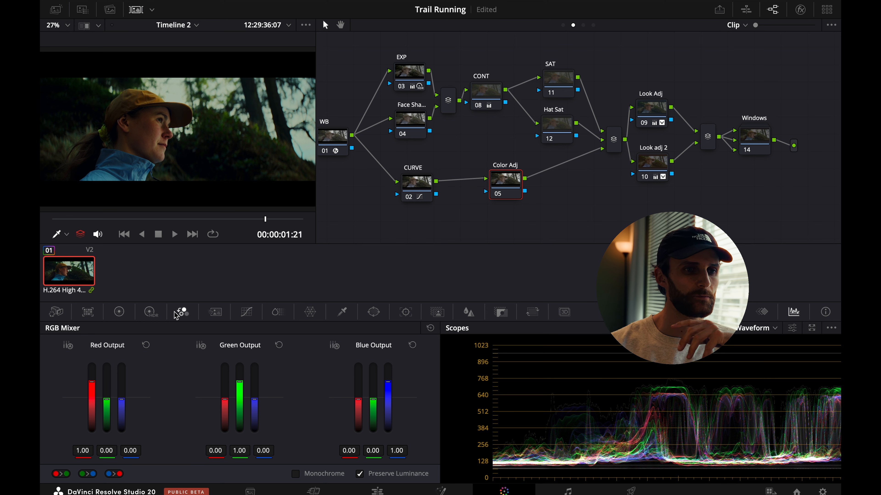
left_click(247, 312)
left_click(311, 328)
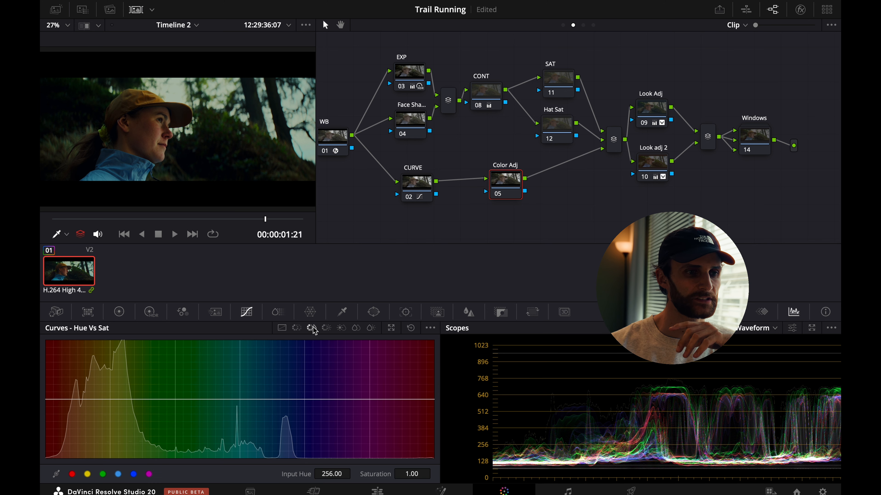
scroll(172, 156, "up", 5)
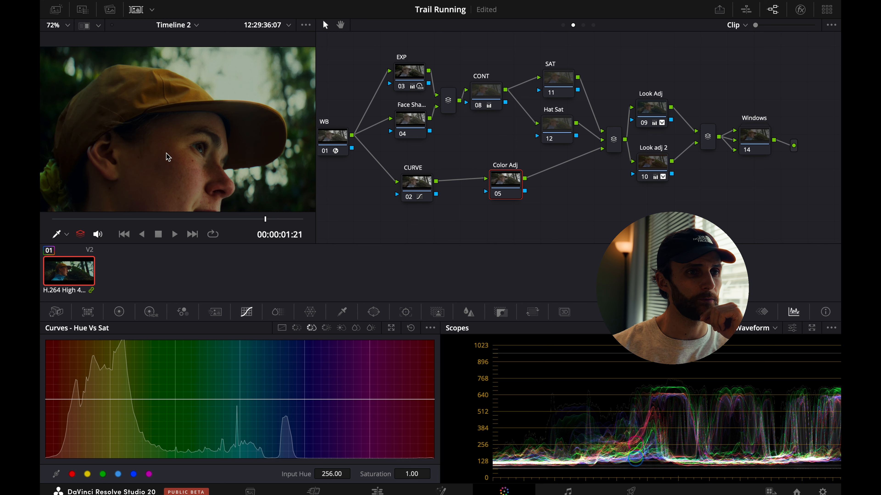
left_click(191, 102)
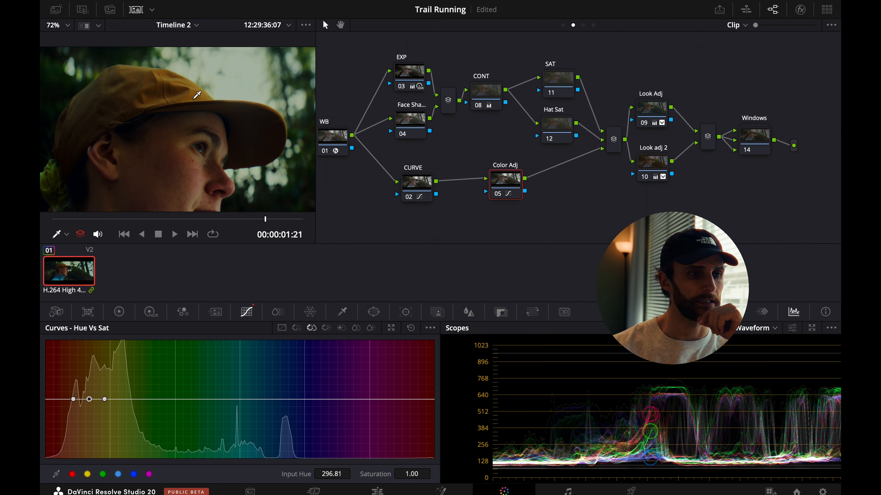
left_click_drag(91, 400, 92, 390)
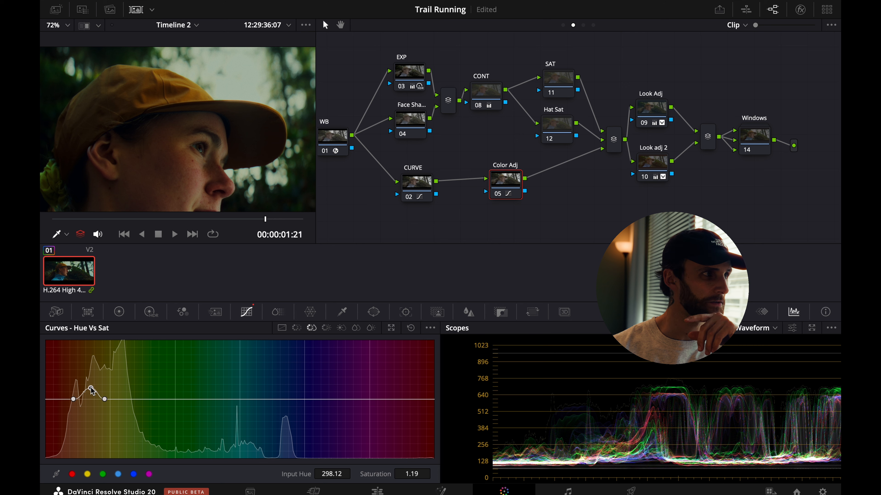
left_click_drag(91, 390, 91, 398)
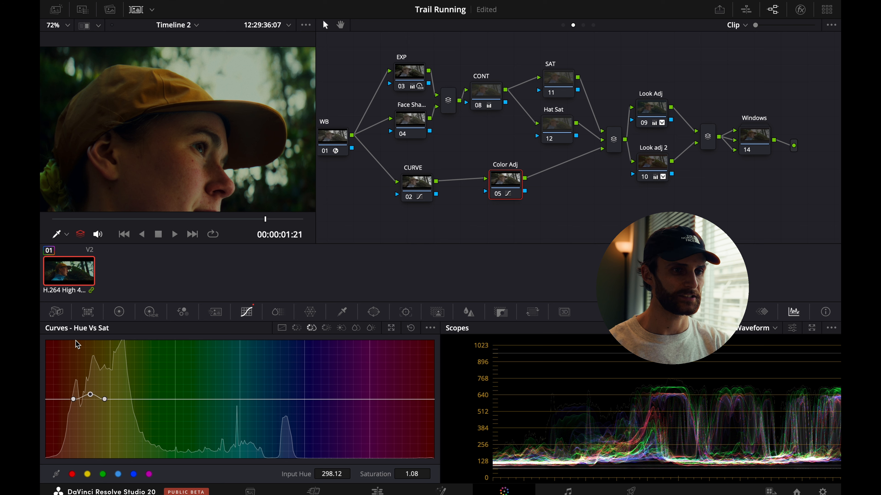
With ColorSlice, set the red hue to -0.168 and the skin hue to 0.178, using the vectorscope as reference.
left_click(277, 312)
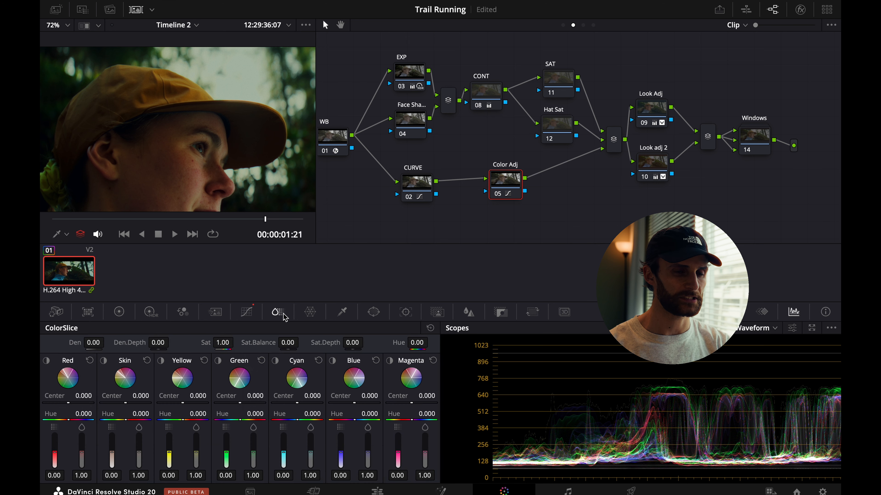
scroll(180, 151, "down", 2)
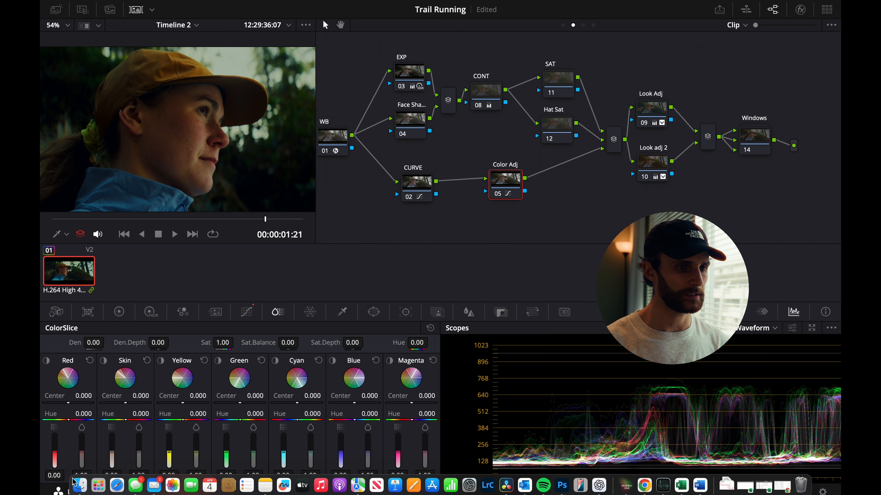
mouse_move(70, 422)
left_mouse_down()
mouse_move(52, 421)
mouse_move(64, 419)
left_mouse_up()
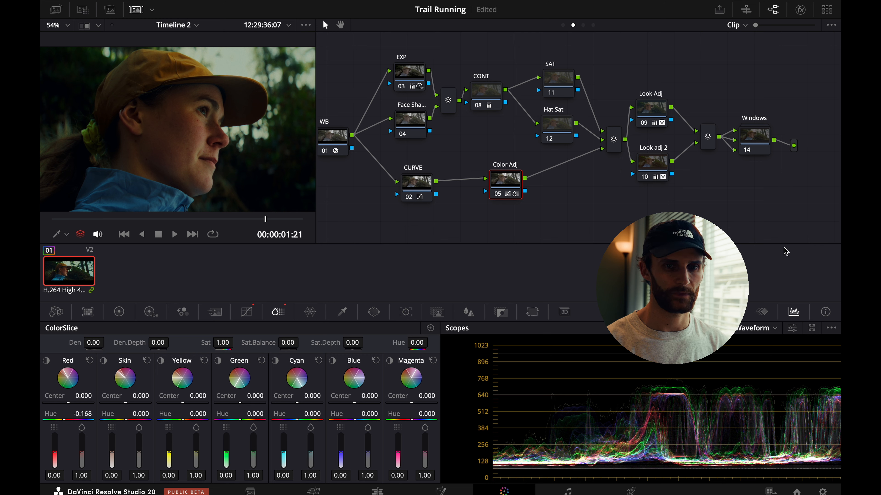
left_click(774, 329)
left_click(777, 363)
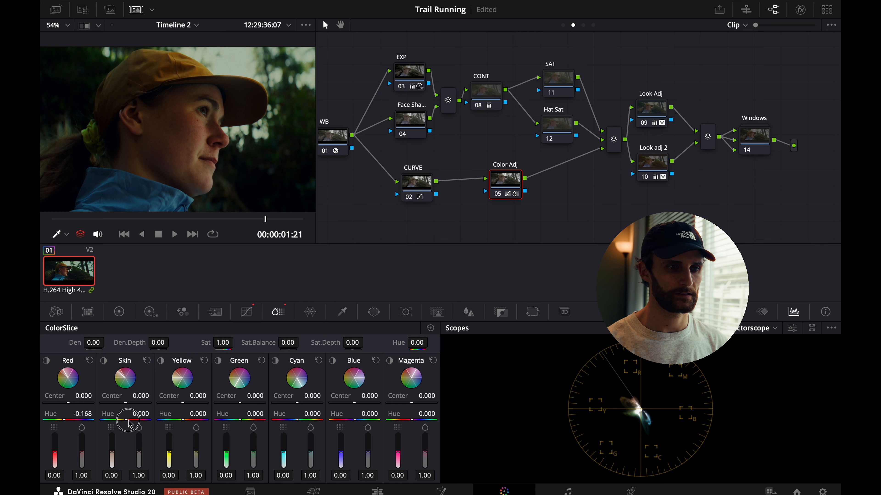
left_click_drag(128, 421, 133, 421)
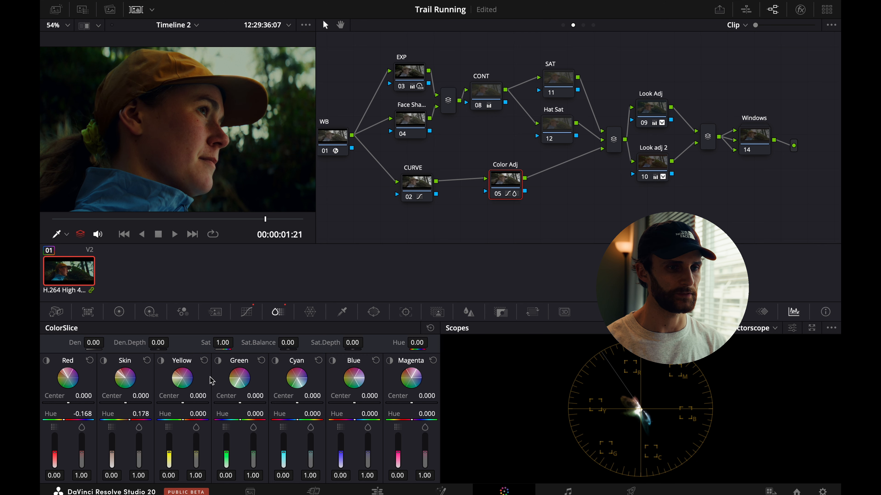
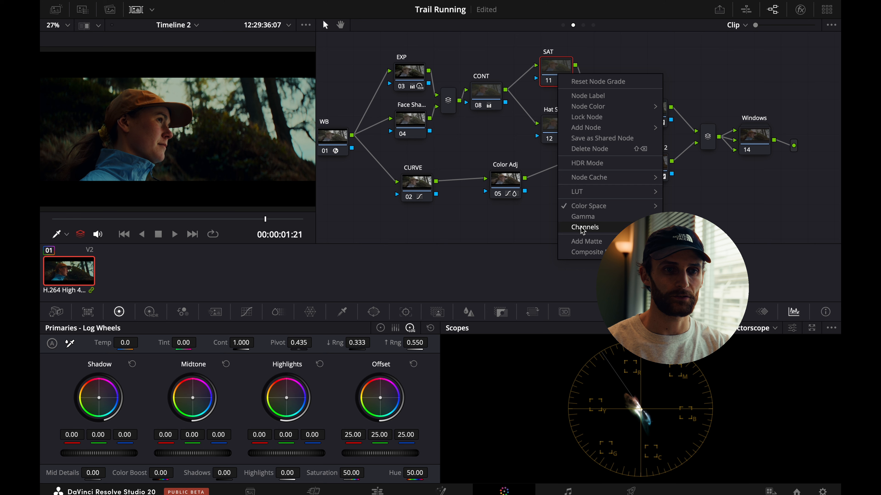
Leave only Channel 2 enabled on the SAT node and lower its gamma to -0.11.
mouse_move(585, 228)
left_click(697, 231)
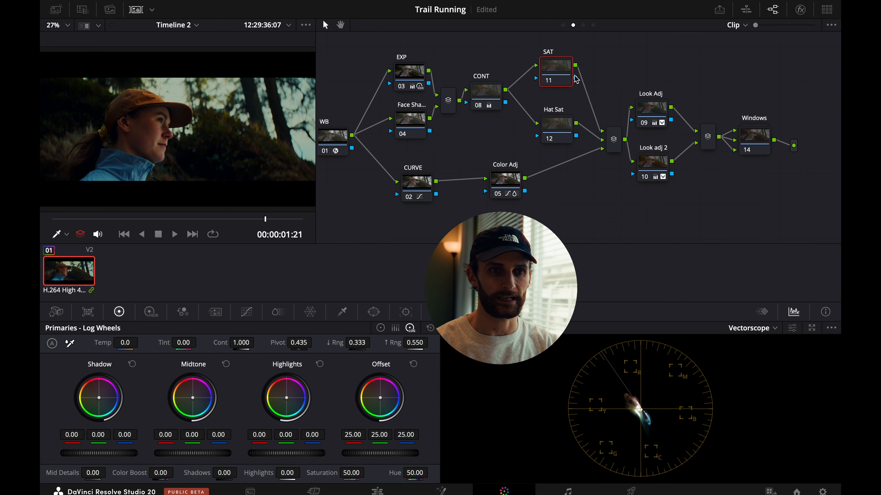
right_click(556, 68)
mouse_move(613, 222)
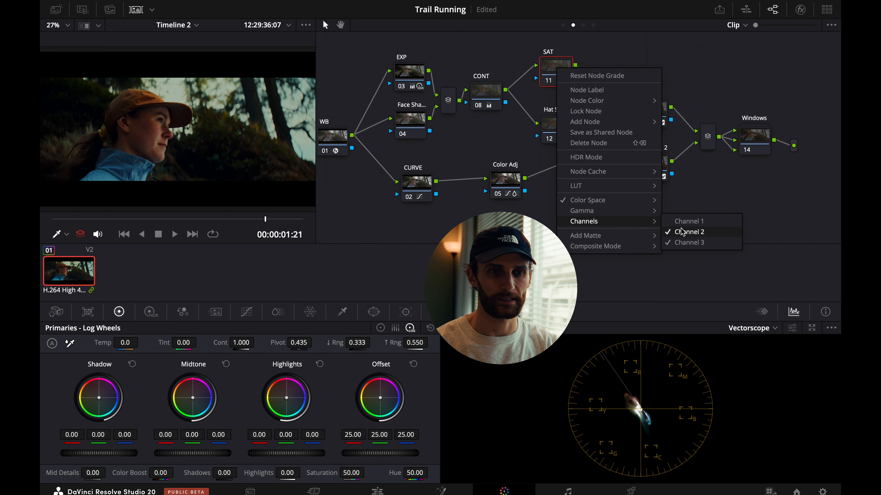
left_click(704, 244)
right_click(557, 76)
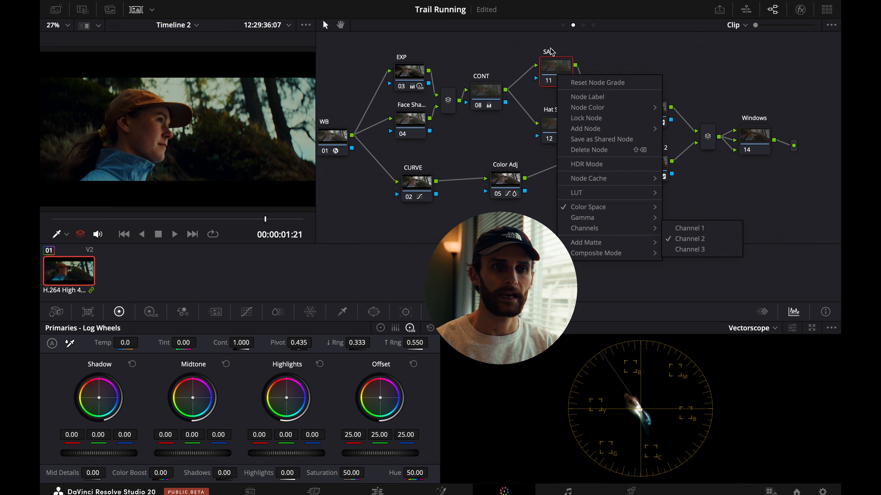
left_click(566, 71)
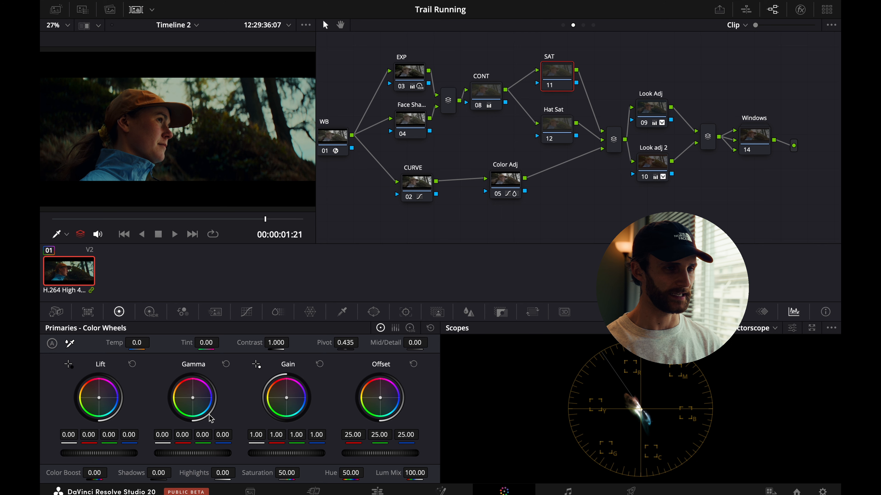
left_click_drag(210, 418, 208, 420)
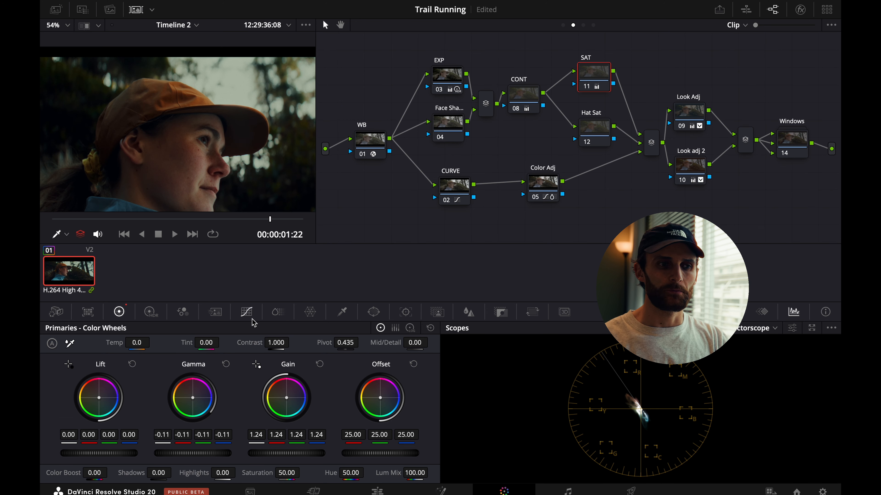
Enlarge the SAT node's custom curve beside the picture and add six anchor points along its lower half.
left_click(246, 312)
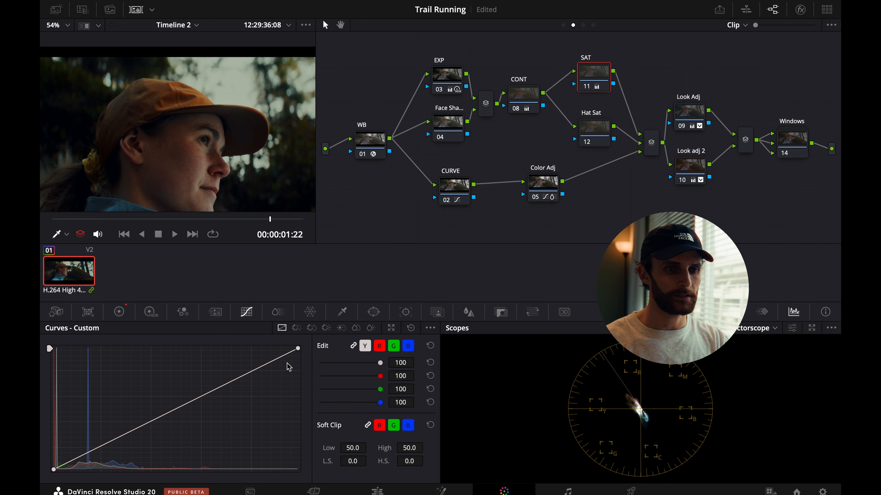
left_click(391, 328)
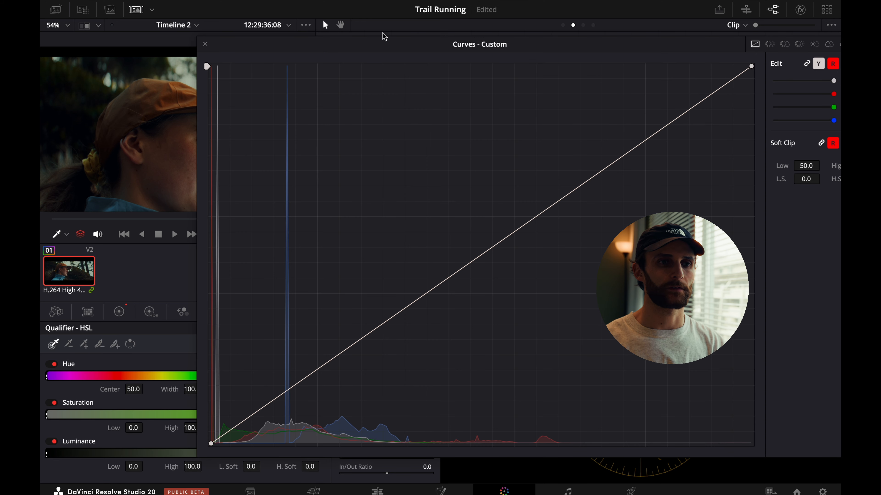
left_click_drag(388, 51, 536, 51)
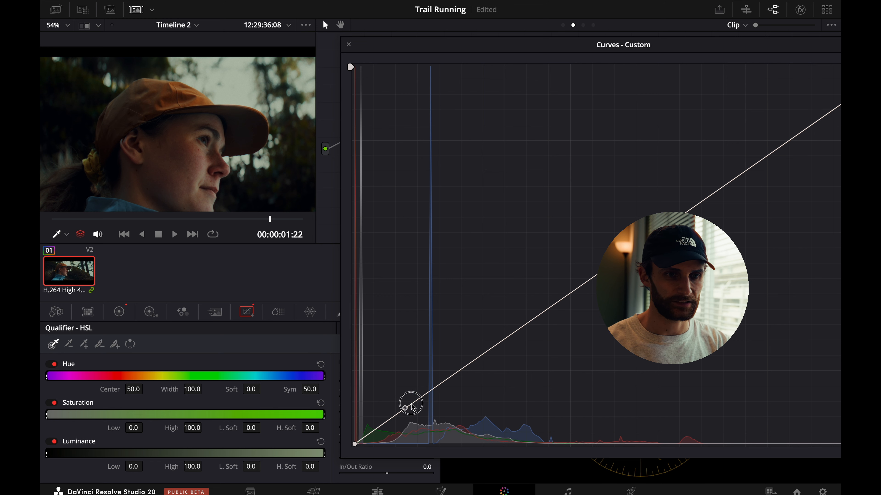
left_click(490, 348)
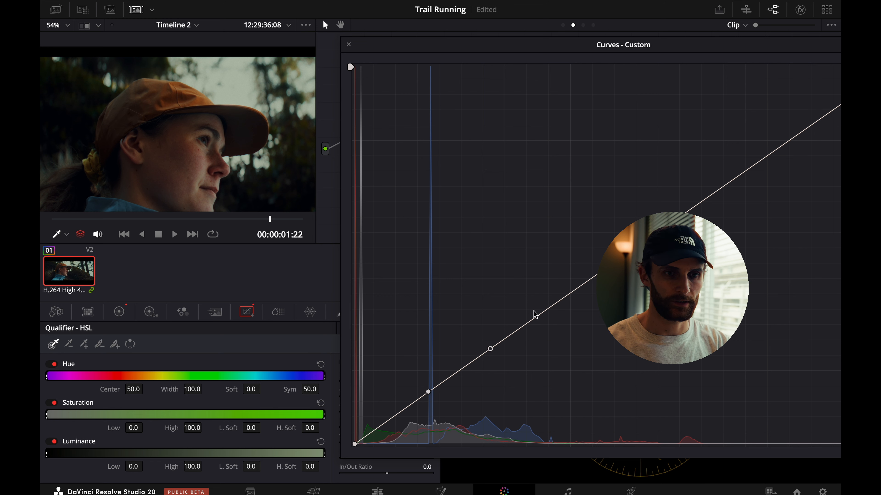
left_click(541, 311)
left_click(587, 281)
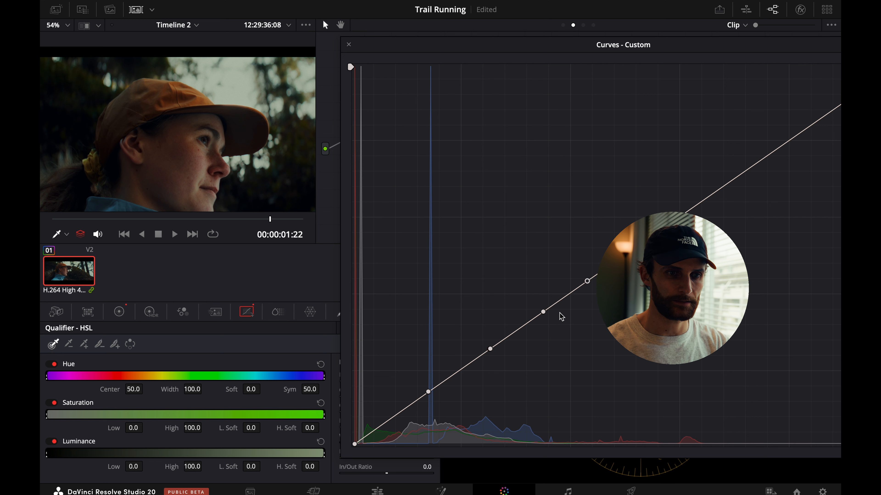
left_click(375, 429)
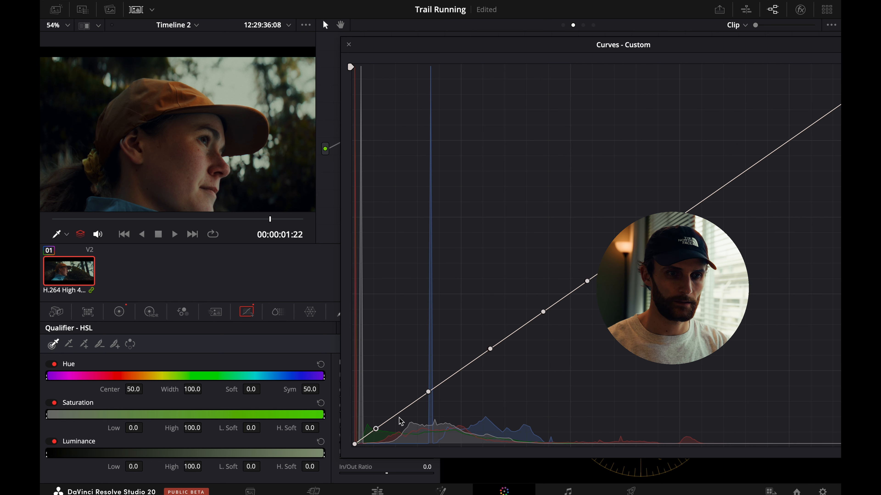
left_click(403, 410)
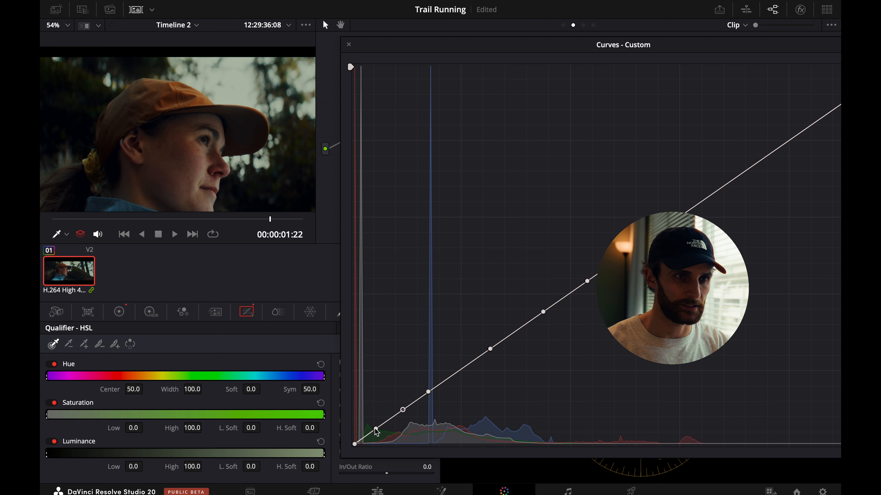
Raise the curve's two shadow anchor points slightly, sample the hat in the picture, and lift the anchor point nearest its tone.
left_click_drag(376, 432, 401, 408)
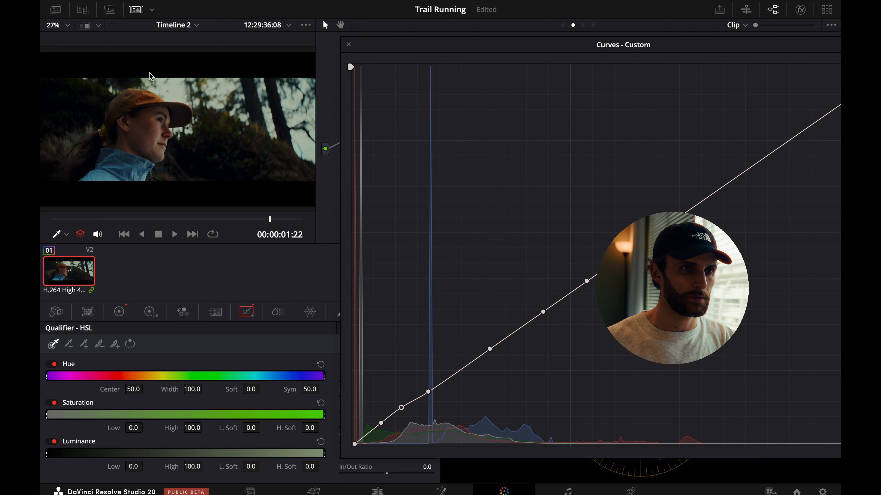
left_click(151, 99)
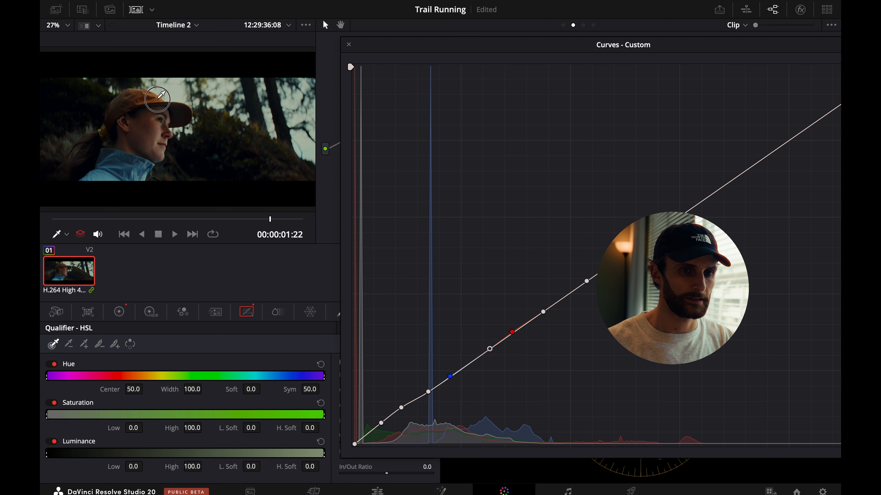
mouse_move(489, 349)
left_mouse_down()
mouse_move(481, 340)
mouse_move(489, 357)
mouse_move(457, 315)
mouse_move(477, 346)
left_mouse_up()
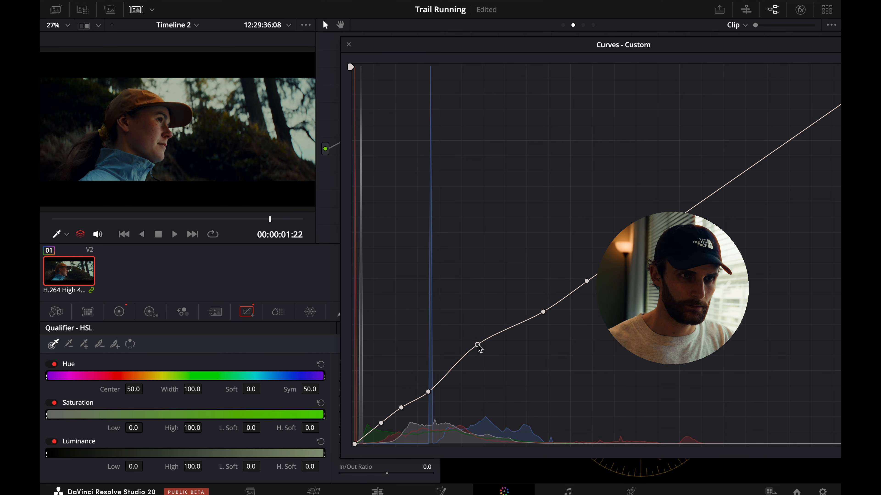
Close the enlarged curve and compare the full-screen picture with the grade on and off.
key("Escape")
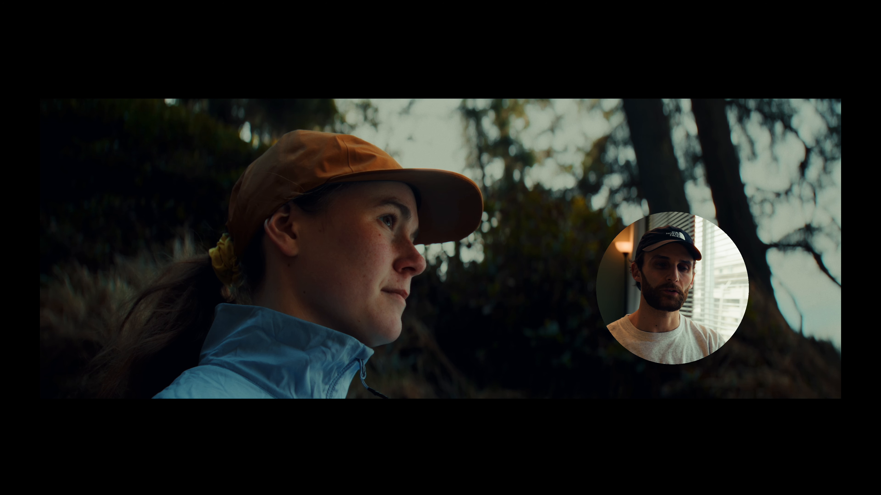
mouse_move(169, 421)
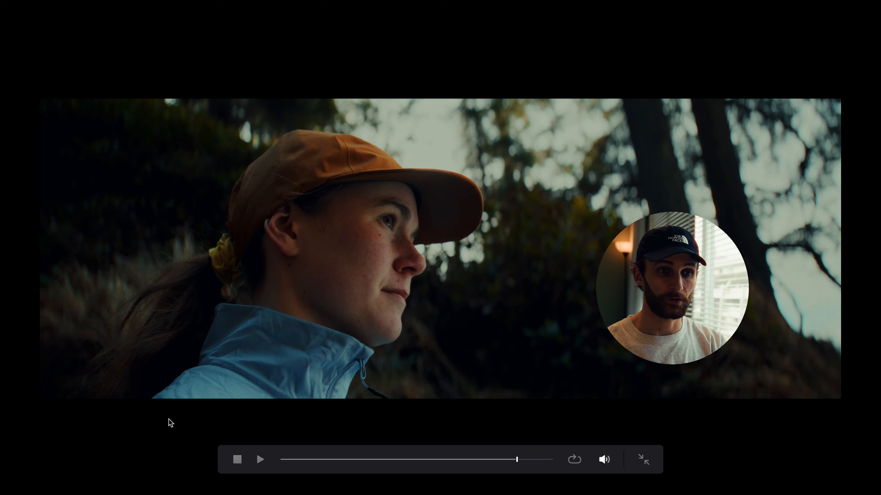
key("shift+d")
key("shift+d")
key("Escape")
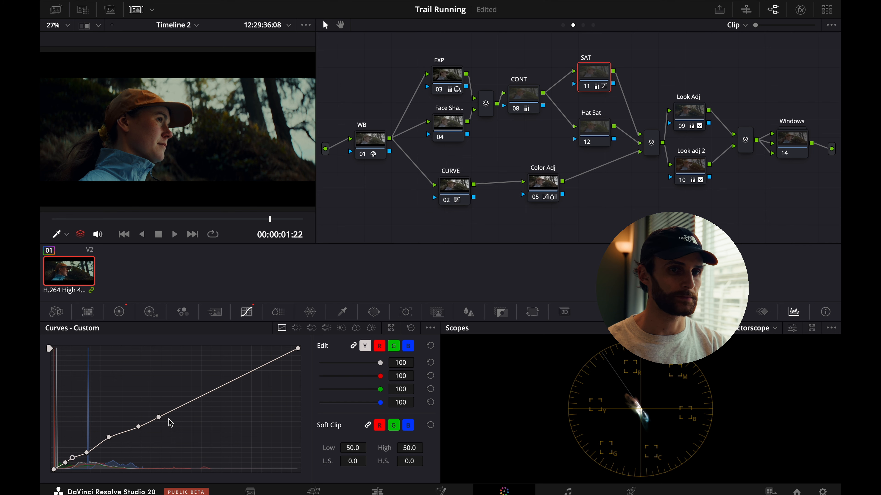
Move the SAT and Hat Sat nodes slightly upward in the node tree.
left_click_drag(604, 82, 603, 78)
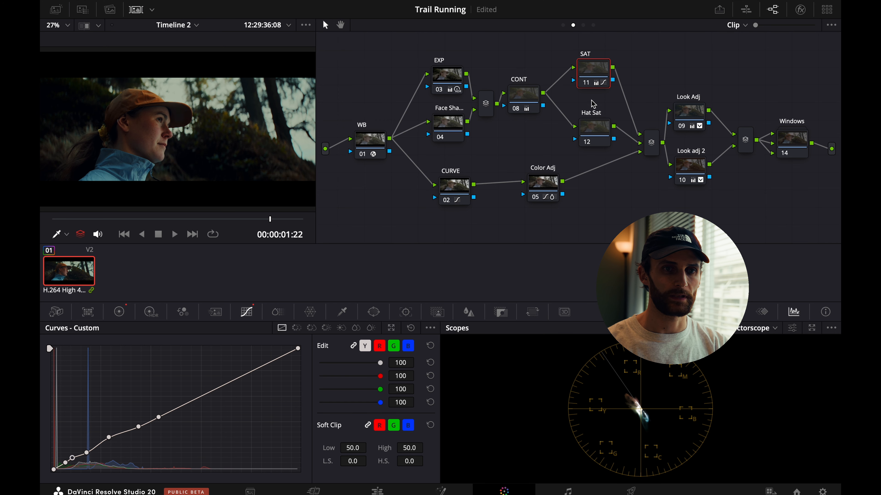
left_click_drag(594, 132, 590, 128)
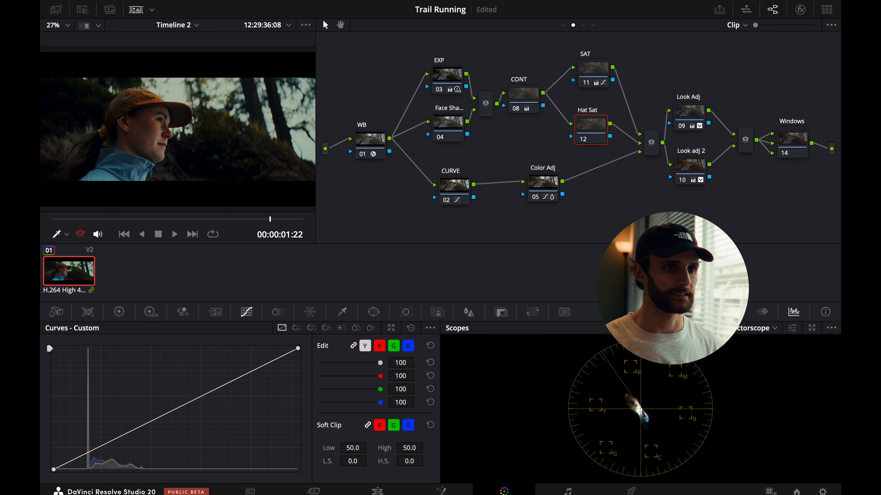
scroll(704, 183, "right", 2)
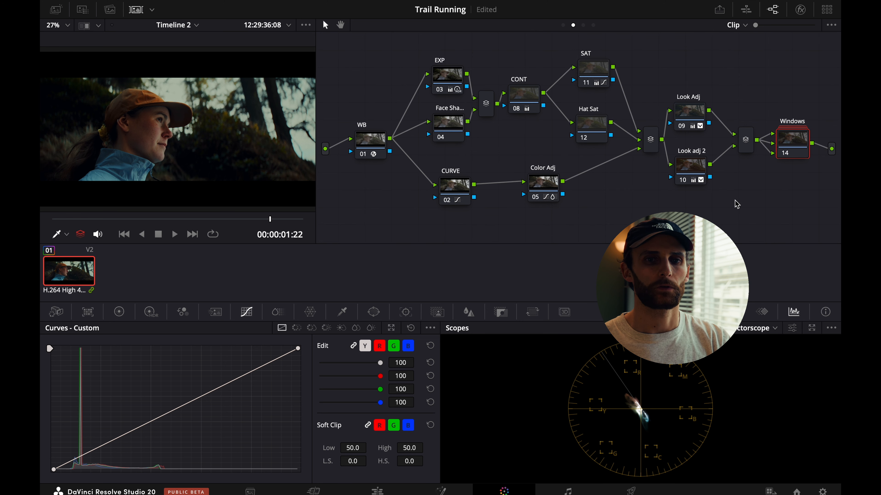
Open the Windows compound node and label its second node Background.
mouse_move(792, 142)
left_mouse_down()
mouse_move(791, 128)
mouse_move(790, 141)
left_mouse_up()
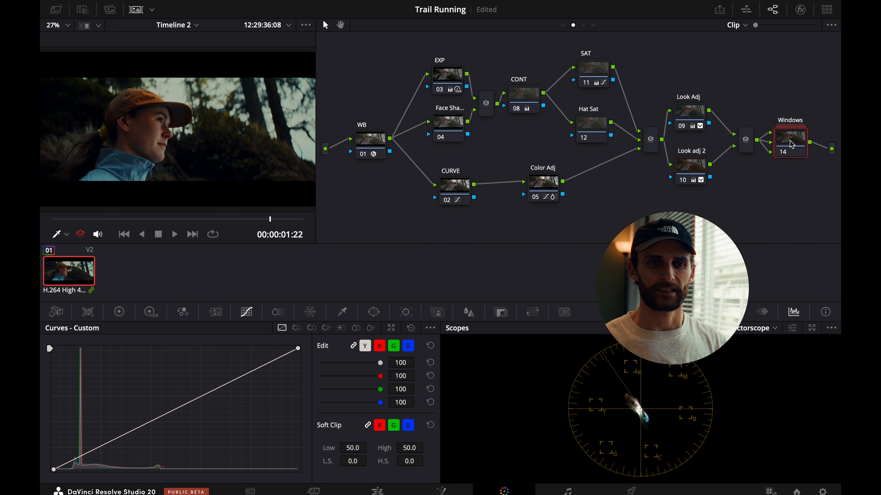
double_click(790, 147)
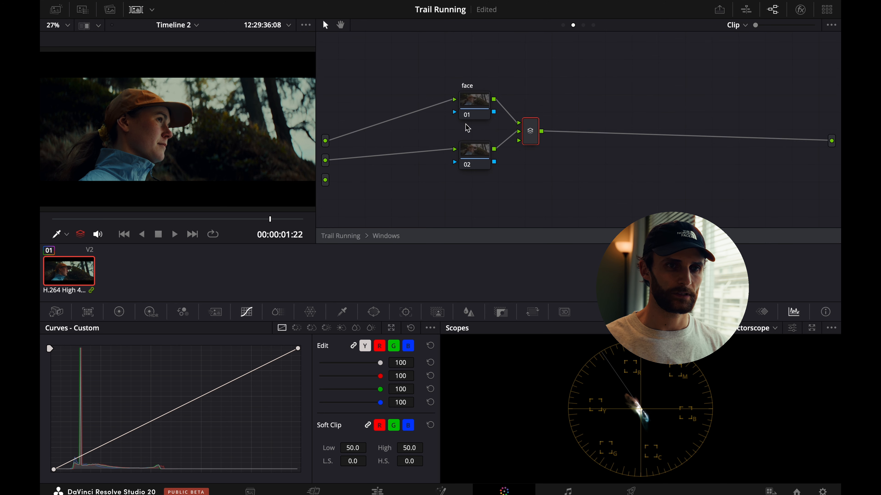
right_click(466, 151)
left_click(494, 169)
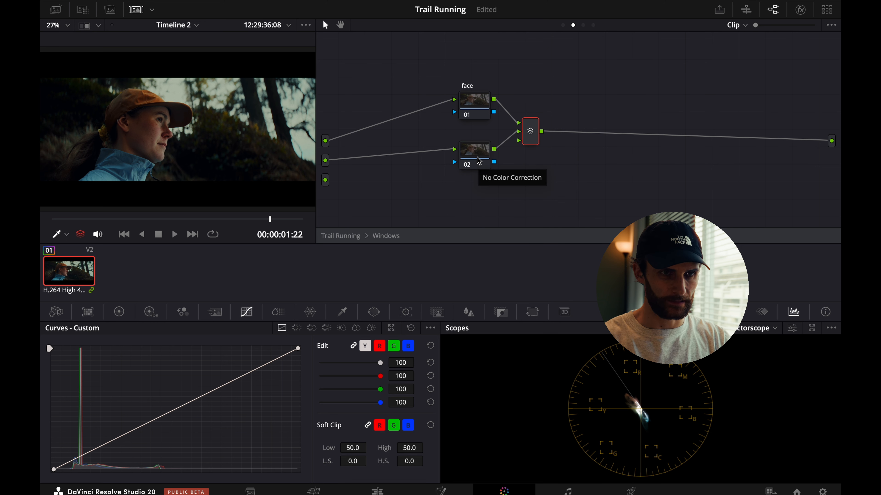
type("Back")
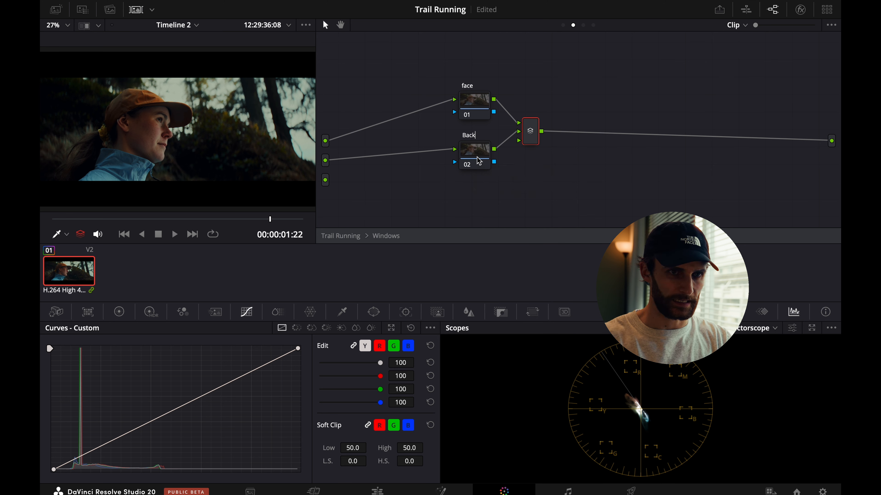
type("ground")
key("Return")
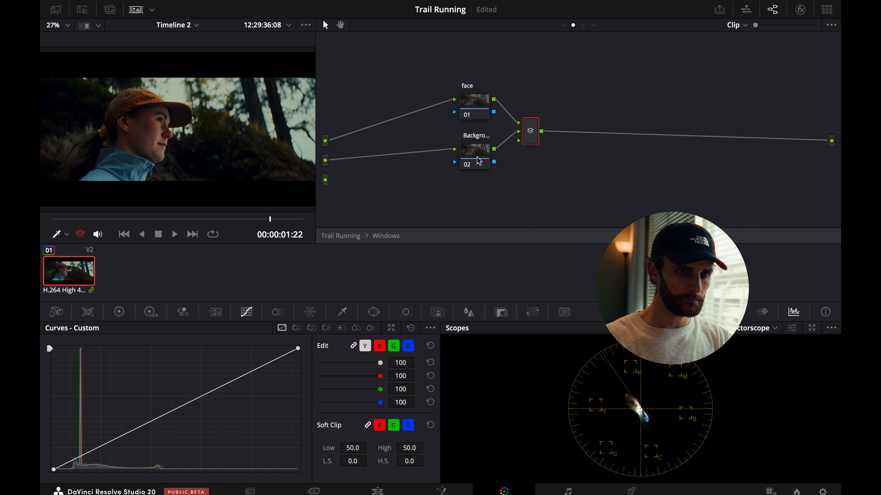
Add a circle window to the face node and shape it into a narrow ellipse over the face, with size about 28 and softness about 12.
left_click(473, 114)
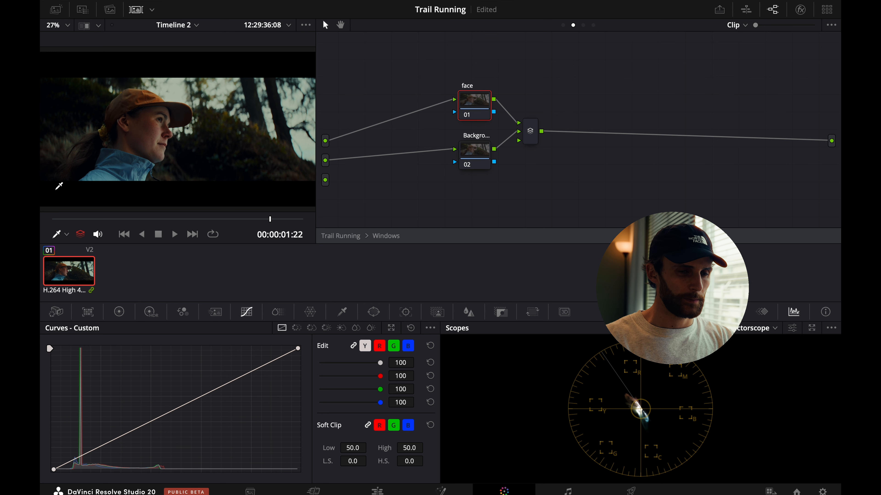
left_click(373, 311)
left_click(63, 396)
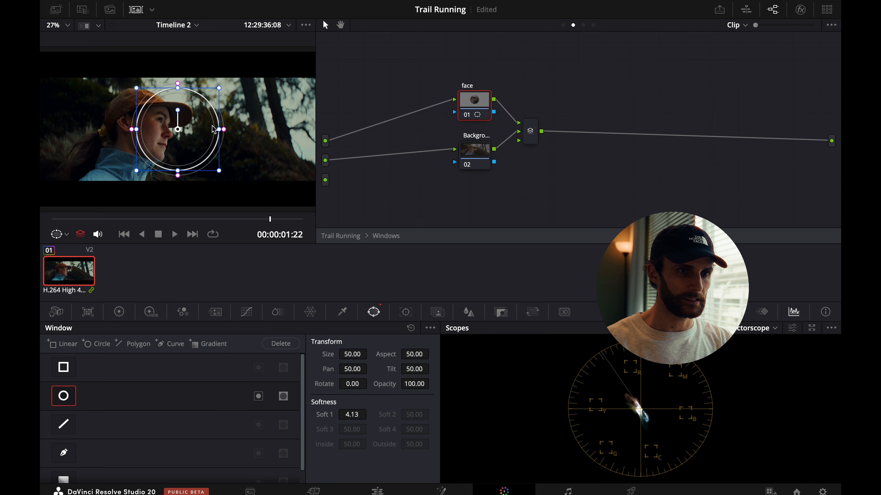
left_click_drag(219, 130, 166, 144)
mouse_move(161, 84)
left_mouse_down()
mouse_move(165, 72)
mouse_move(183, 95)
mouse_move(175, 116)
mouse_move(163, 96)
left_mouse_up()
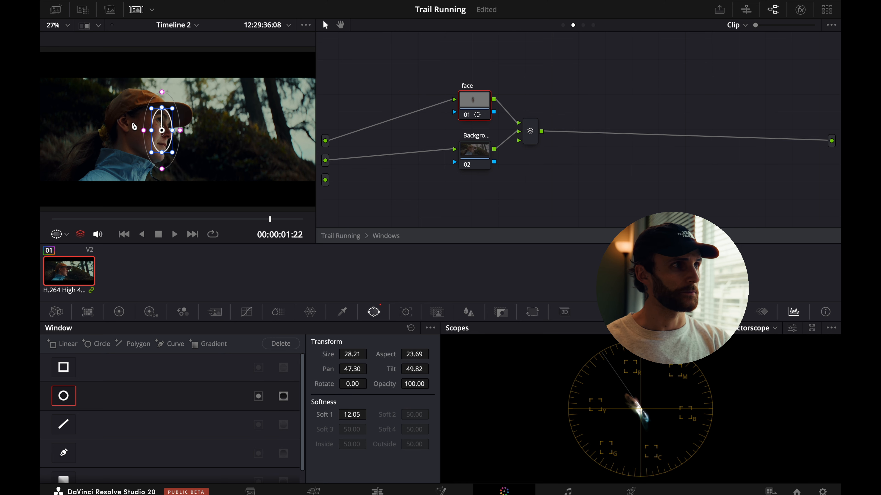
left_click_drag(133, 129, 129, 130)
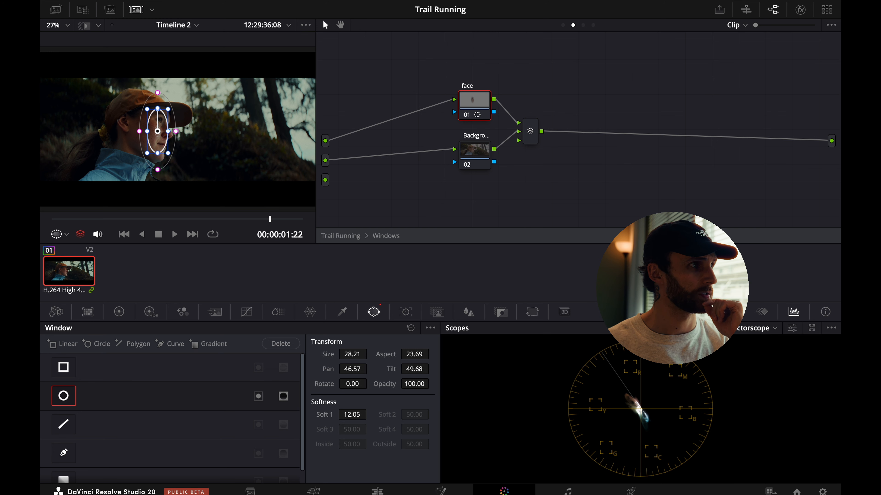
Raise the face node's gain to 1.04 and review the picture full screen.
left_click(119, 312)
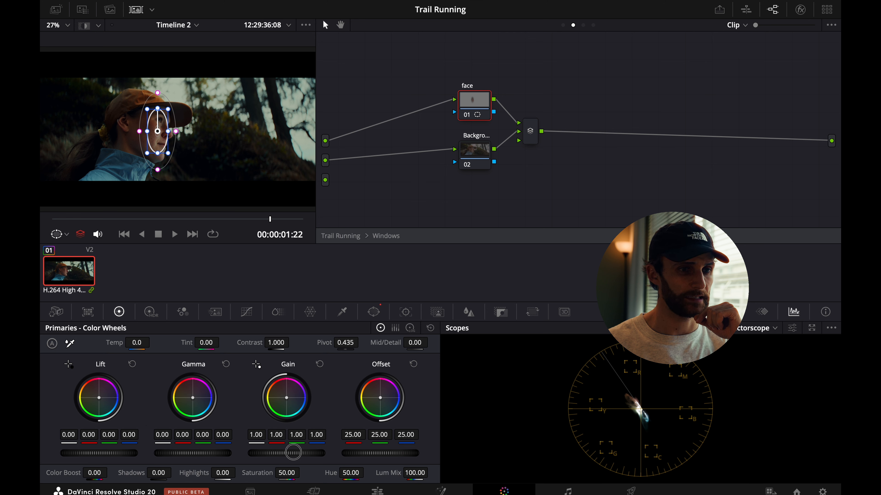
left_click(294, 452)
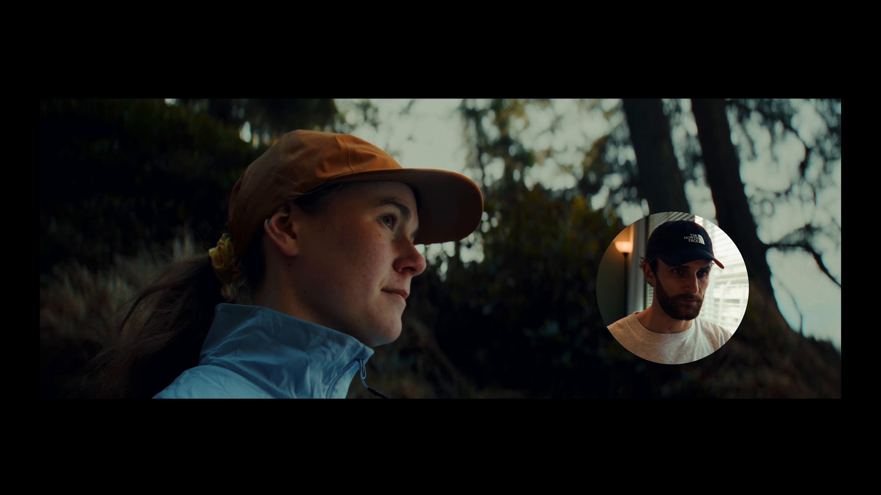
mouse_move(282, 458)
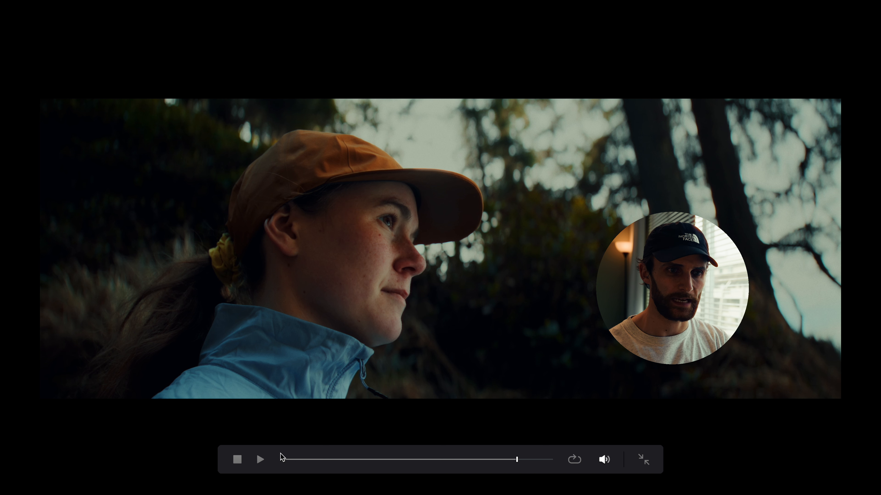
key("Escape")
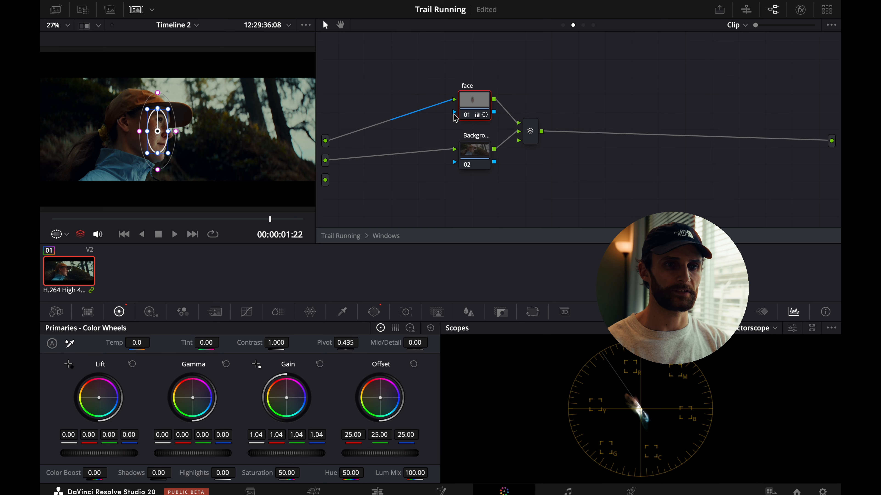
Add a gradient window to the Background node, rotated about -64 with softness about 11, starting beyond the picture edge behind the woman's head.
left_click_drag(487, 165, 474, 163)
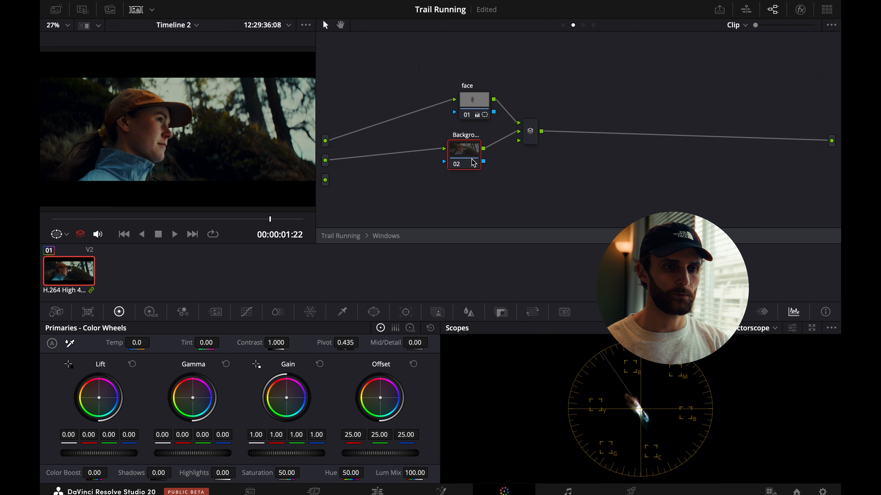
left_click(374, 312)
left_click(208, 344)
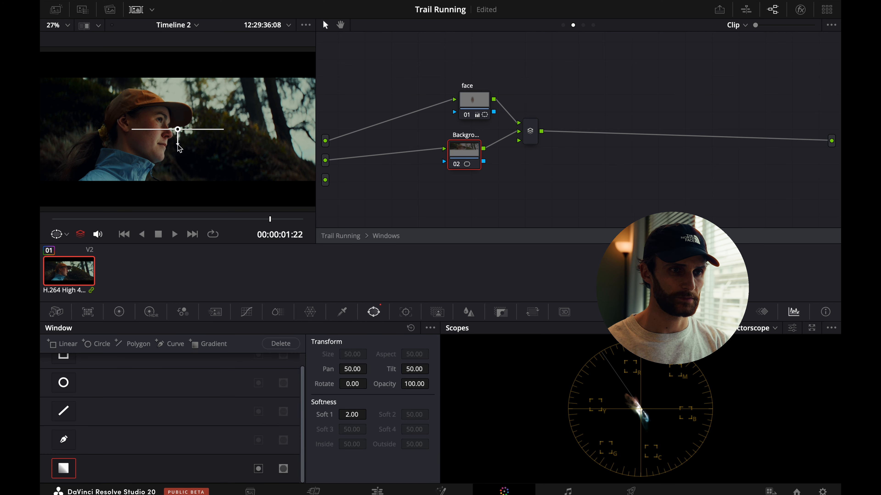
left_click_drag(179, 148, 277, 175)
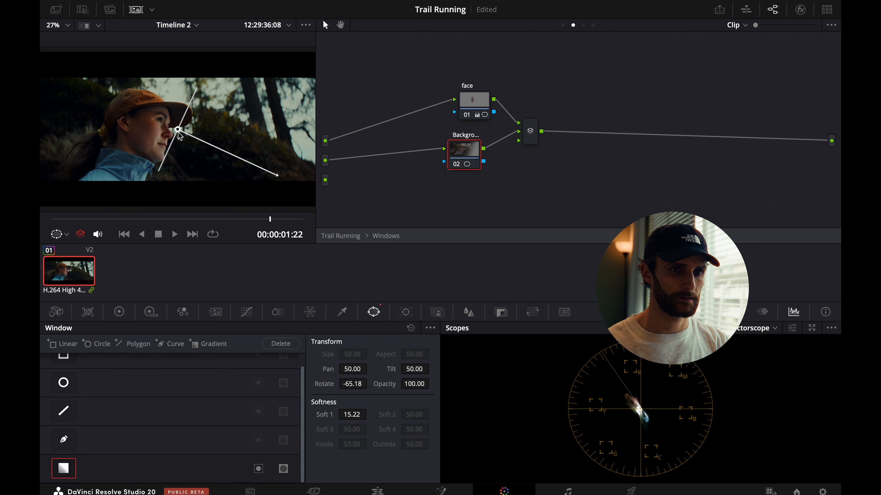
left_click_drag(177, 129, 56, 103)
scroll(122, 148, "down", 2)
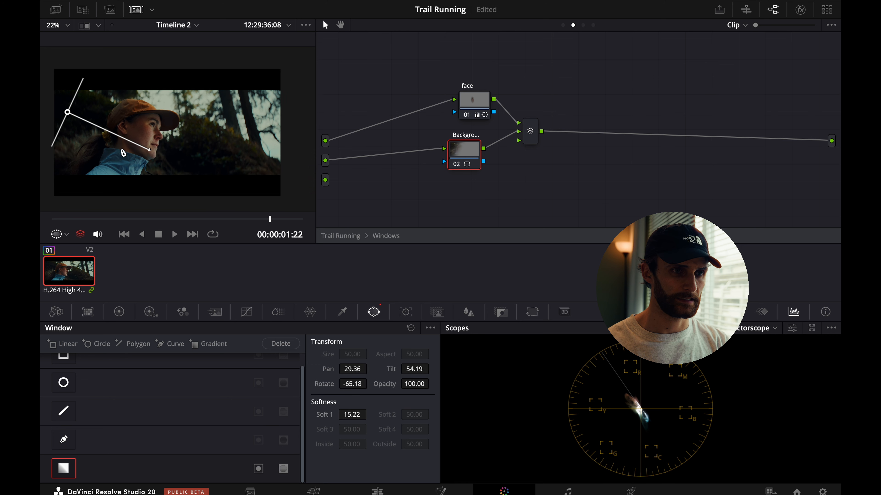
scroll(122, 152, "down", 1)
left_click_drag(162, 152, 140, 144)
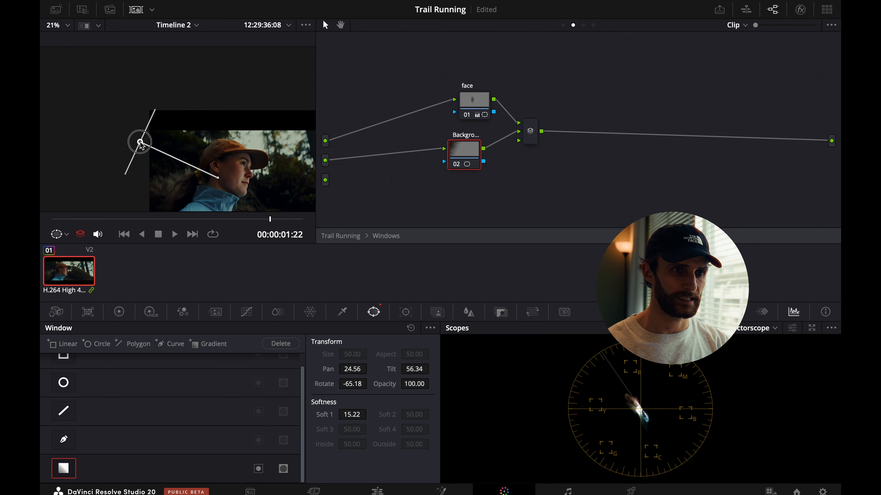
left_click_drag(217, 177, 199, 175)
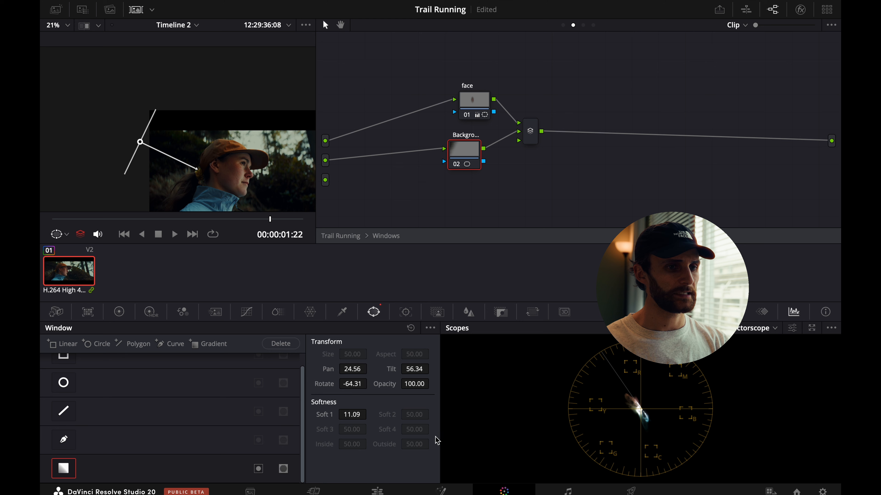
Lower the Background node's gamma to -0.02, then return to the main node tree and review the picture full screen.
left_click(119, 311)
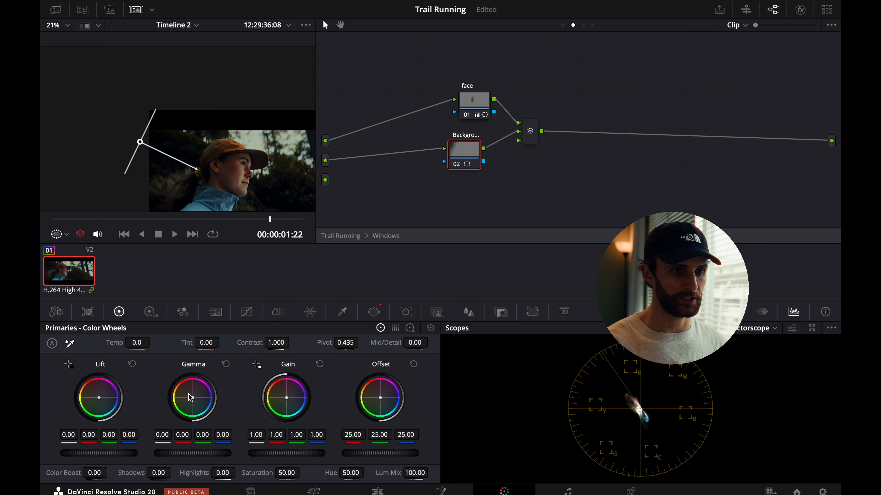
key("super+z")
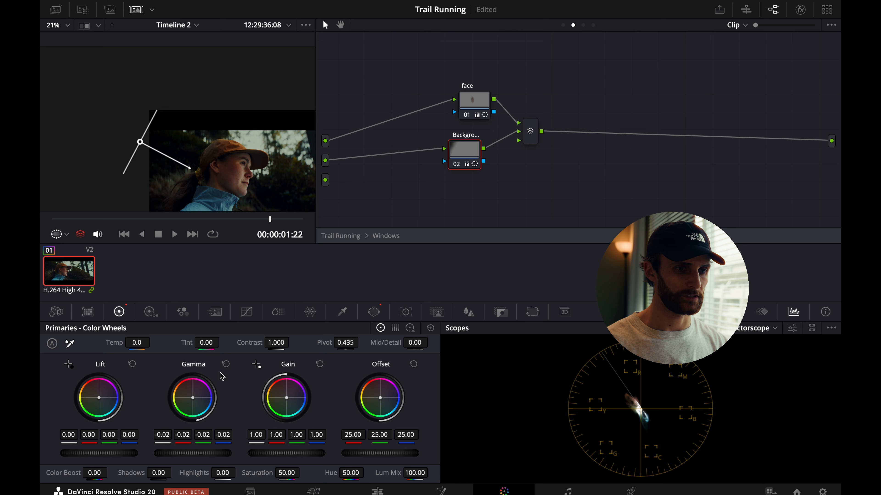
right_click(518, 189)
left_click(547, 194)
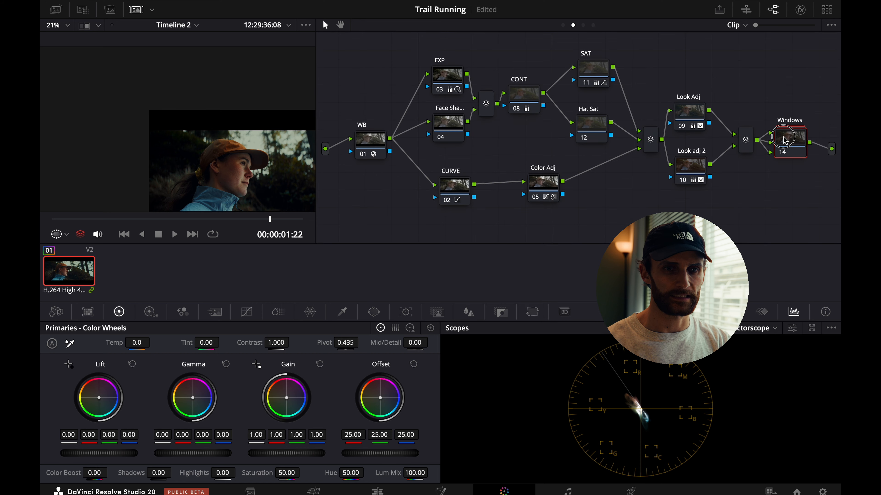
key("super+f")
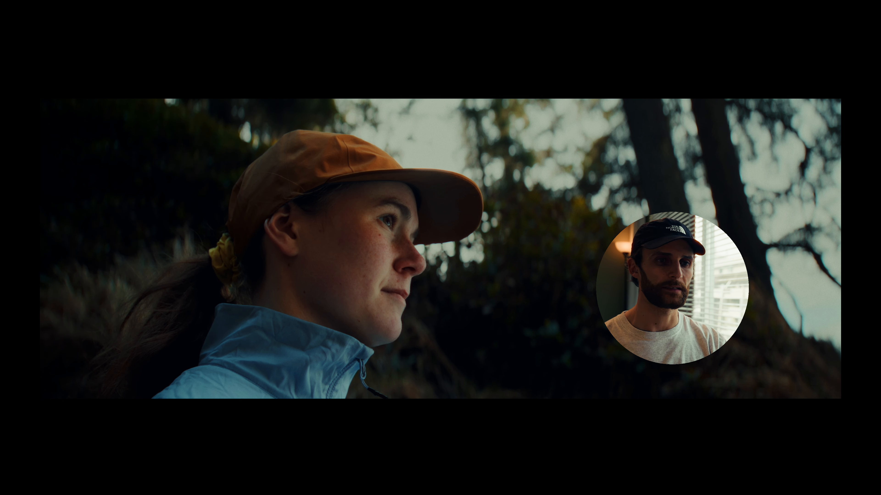
key("Escape")
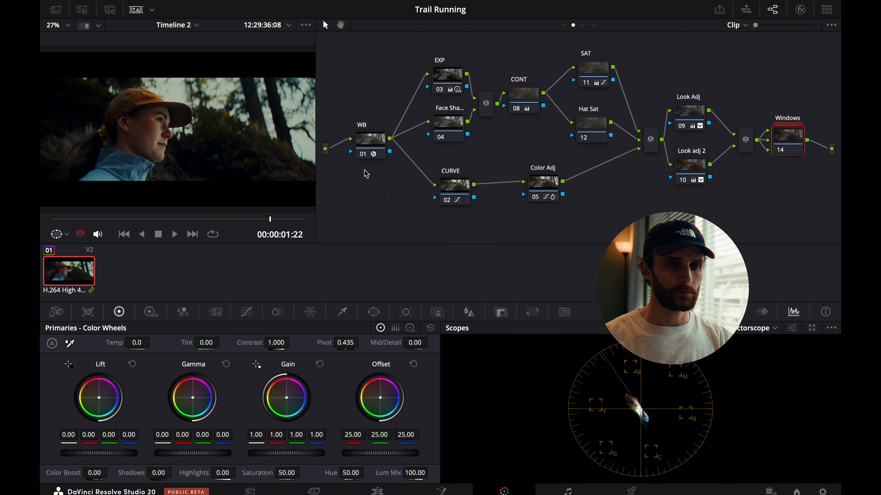
Key the shaded cheek in node 04 with 3D qualifier strokes, excluding lit skin and hat, and set HDR exposure to -0.09 Dark and -0.13 Light.
left_click(447, 132)
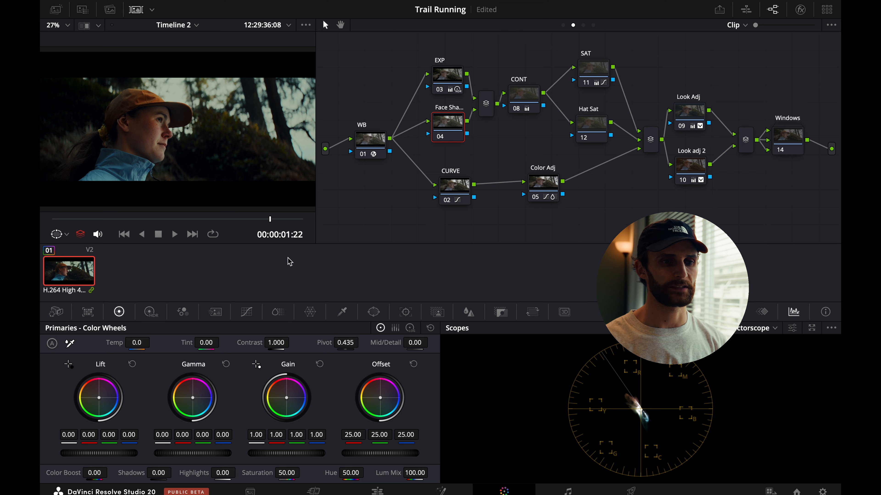
left_click(341, 312)
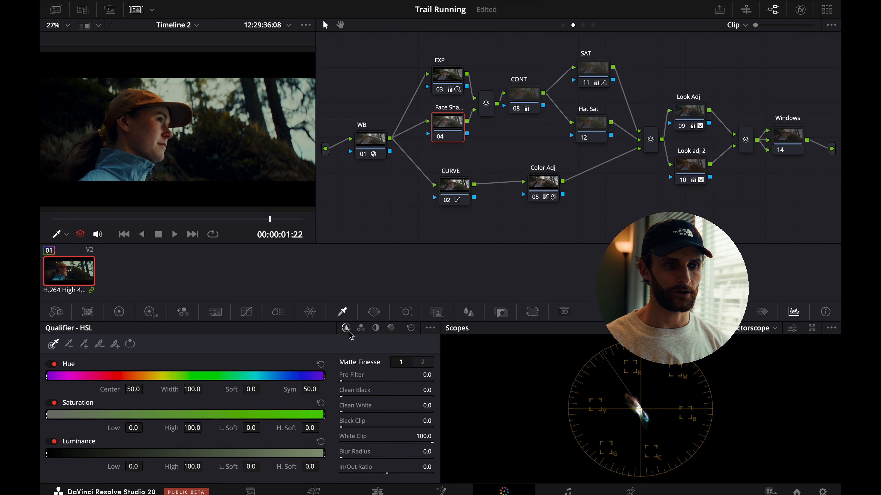
left_click(393, 329)
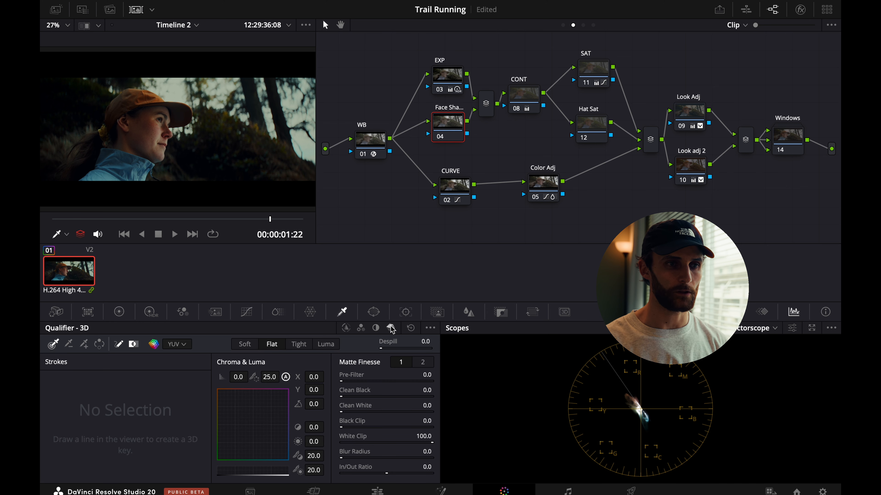
scroll(170, 133, "up", 5)
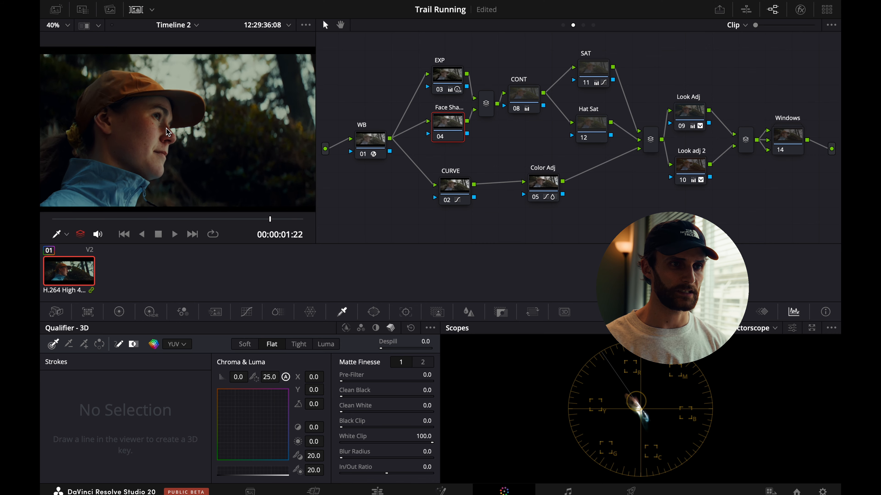
scroll(170, 134, "up", 1)
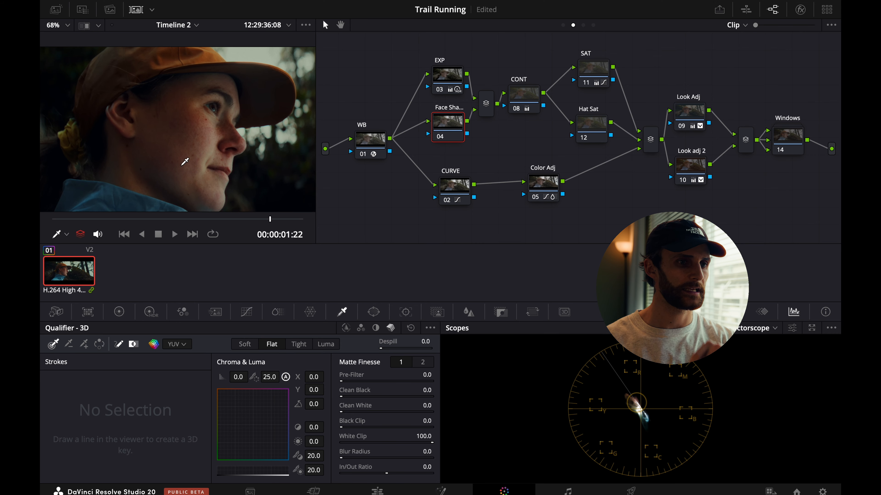
left_click(86, 347)
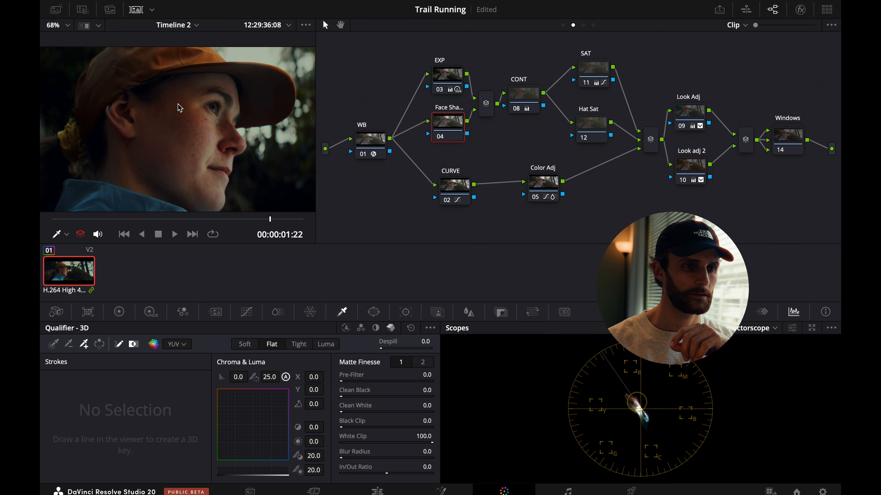
mouse_move(179, 105)
left_mouse_down()
mouse_move(162, 159)
mouse_move(214, 143)
mouse_move(215, 122)
left_mouse_up()
scroll(215, 125, "down", 2)
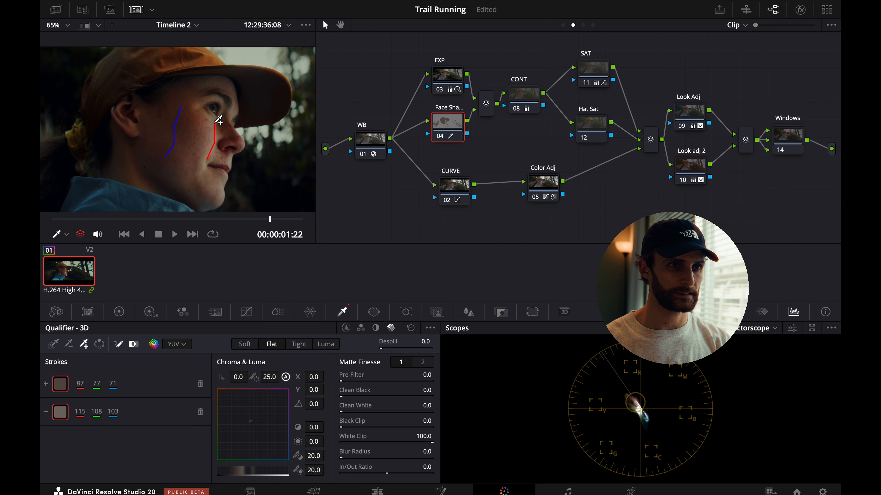
left_click(150, 312)
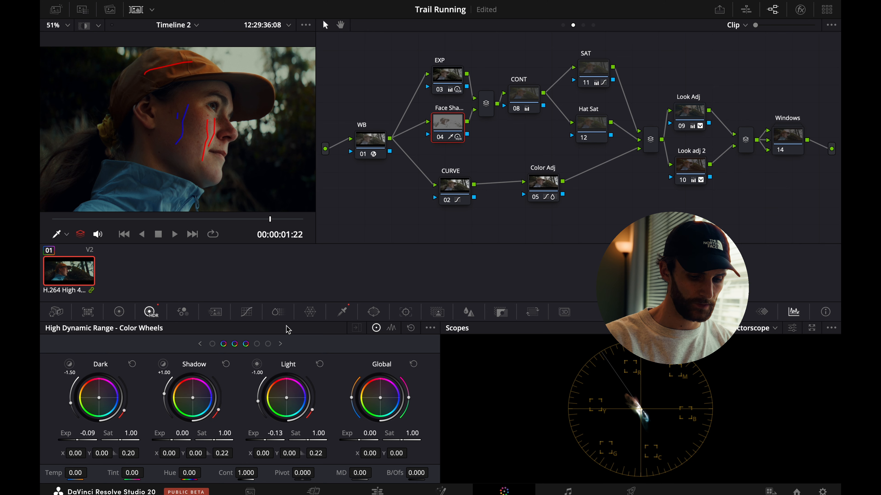
Start a 3D qualifier key on the Hat Sat node with a sampling stroke along the orange hat's crown above the brim.
left_click(591, 126)
left_click_drag(589, 128, 590, 130)
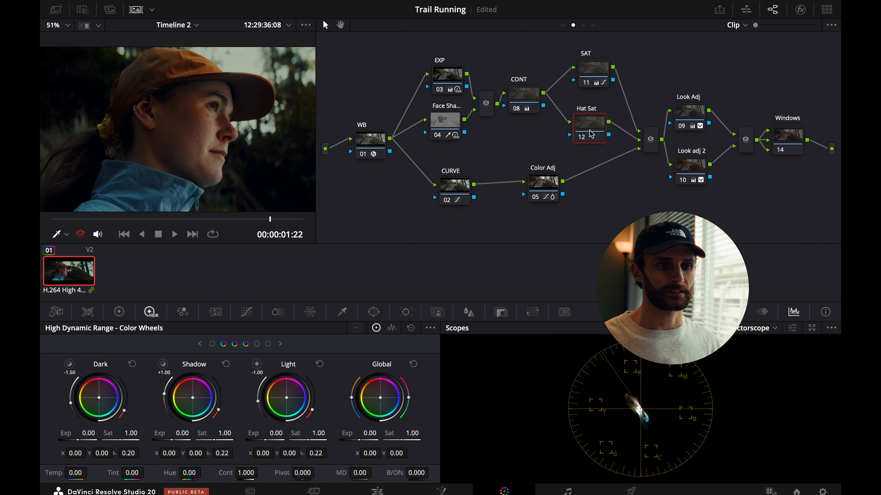
left_click(342, 311)
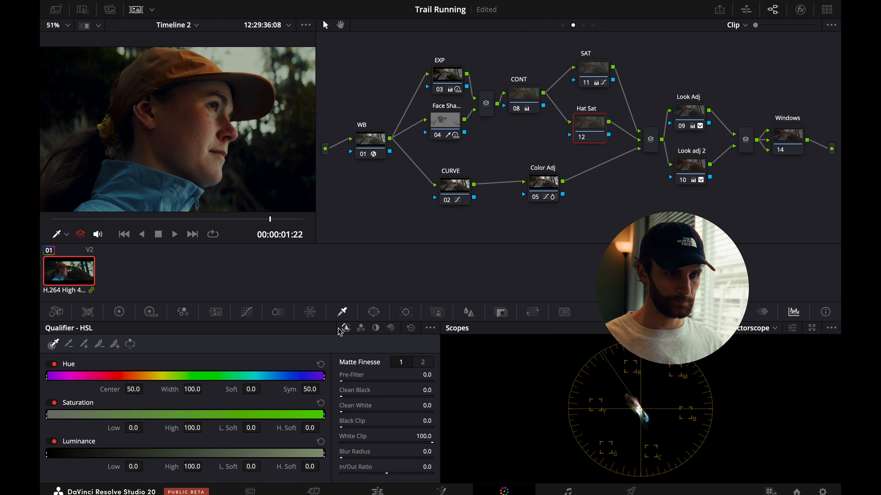
left_click(391, 327)
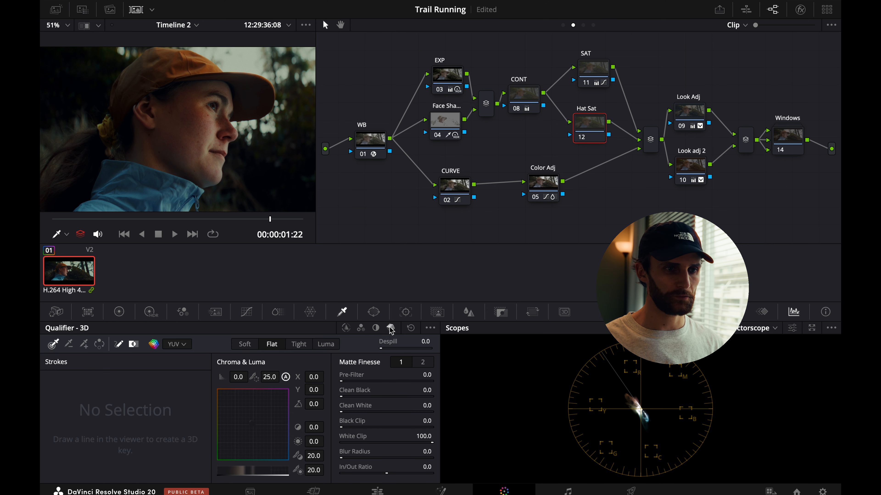
scroll(218, 141, "up", 4)
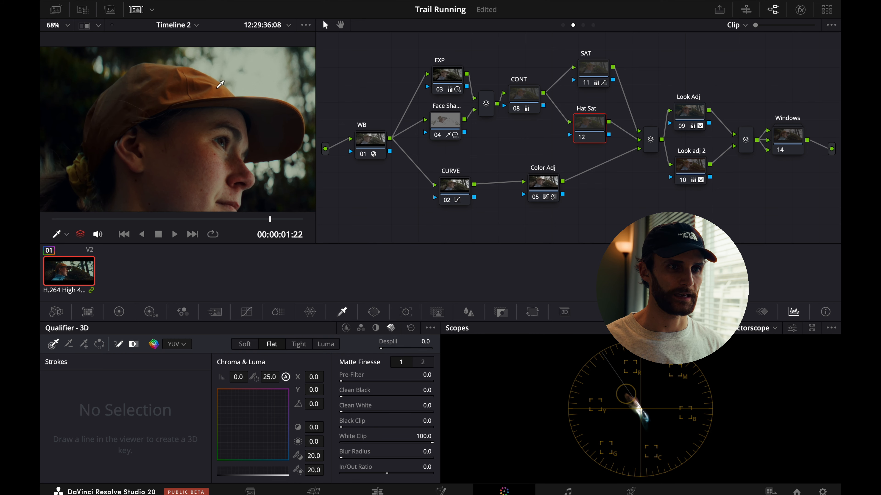
left_click_drag(220, 92, 210, 83)
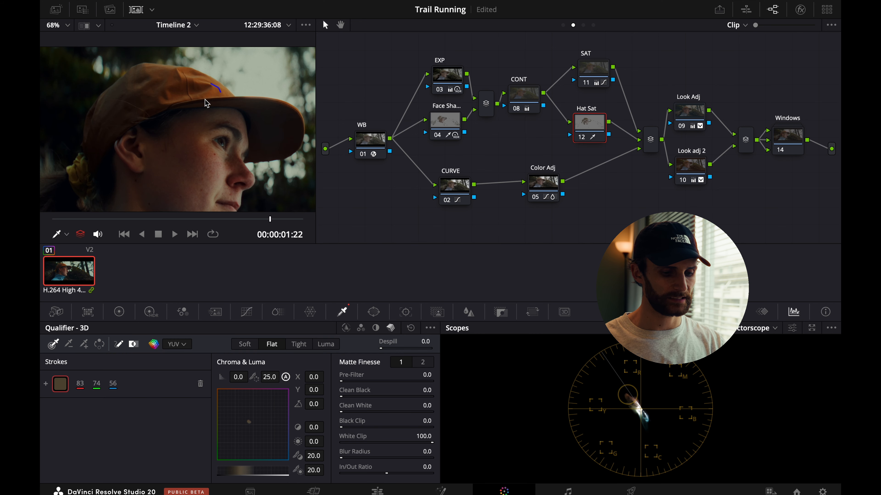
Refine the hat key by excluding the woman's facial skin with a subtractive stroke, undoing the first attempt across her temple and redrawing it.
left_click_drag(205, 120, 181, 146)
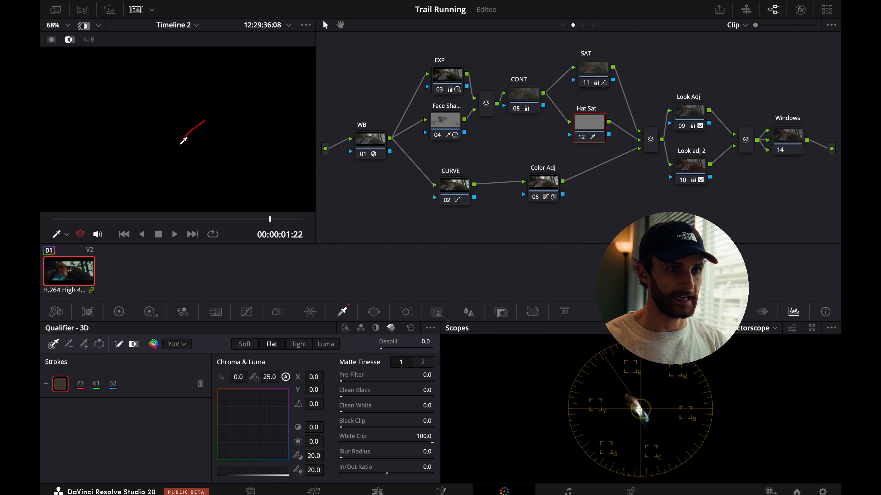
key("super+z")
mouse_move(197, 146)
left_mouse_down()
mouse_move(195, 167)
mouse_move(215, 168)
left_mouse_up()
left_click_drag(189, 130, 149, 153)
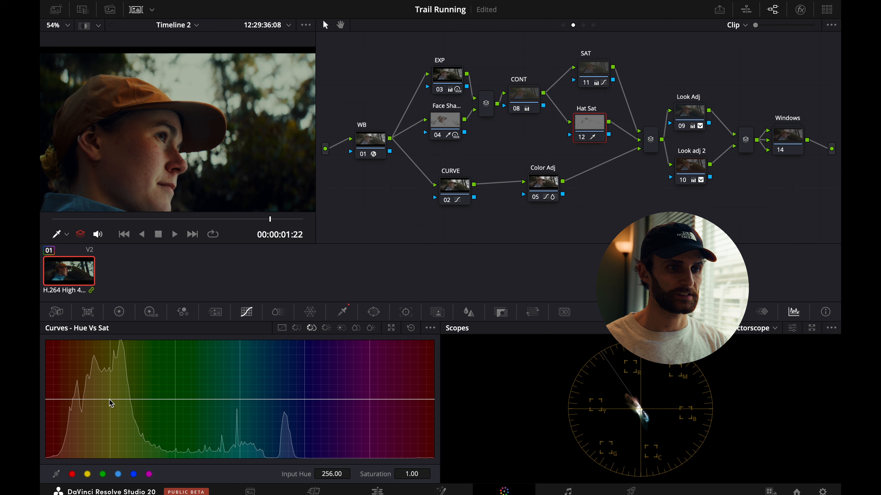
Raise the hat's saturation to 1.40 at its orange hue on the Hue Vs Sat curve, and review the picture full screen.
left_click_drag(111, 402, 108, 377)
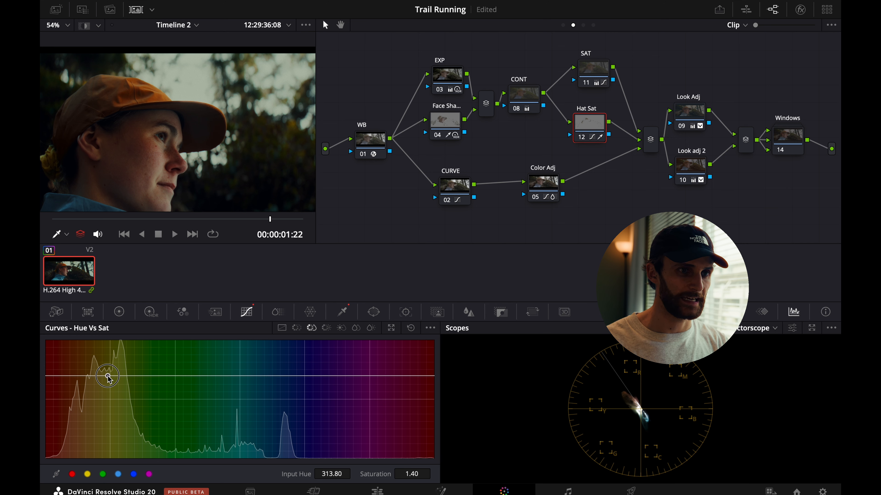
key("super+f")
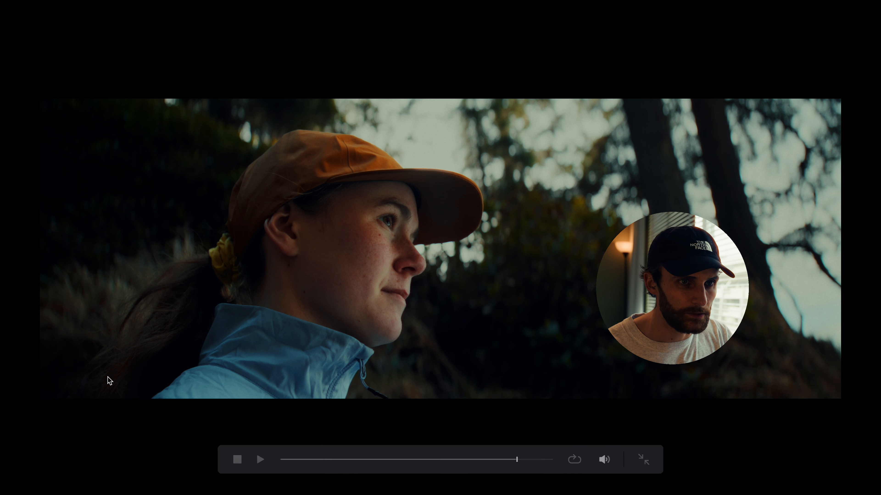